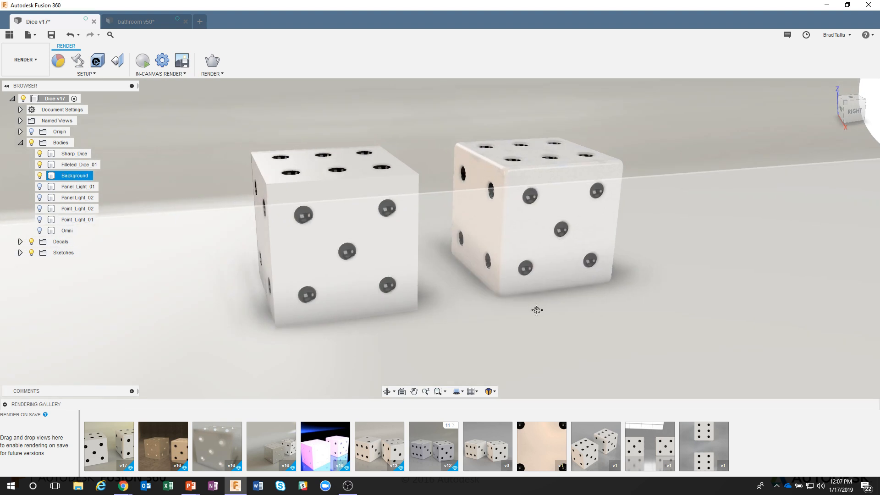
Start an in-canvas render of the dice scene and open the in-canvas render settings.
{"action": "middle_click_drag", "start_coordinate": [536, 310], "coordinate": [562, 324]}
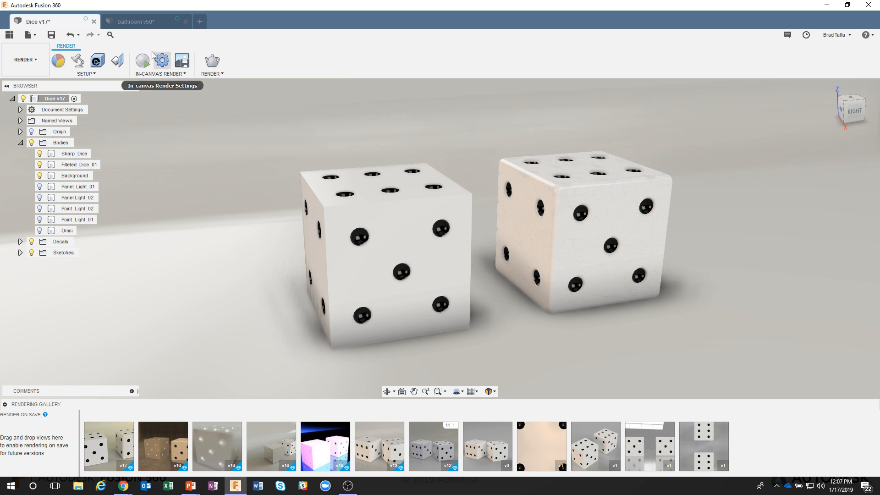
{"action": "left_click", "coordinate": [141, 61]}
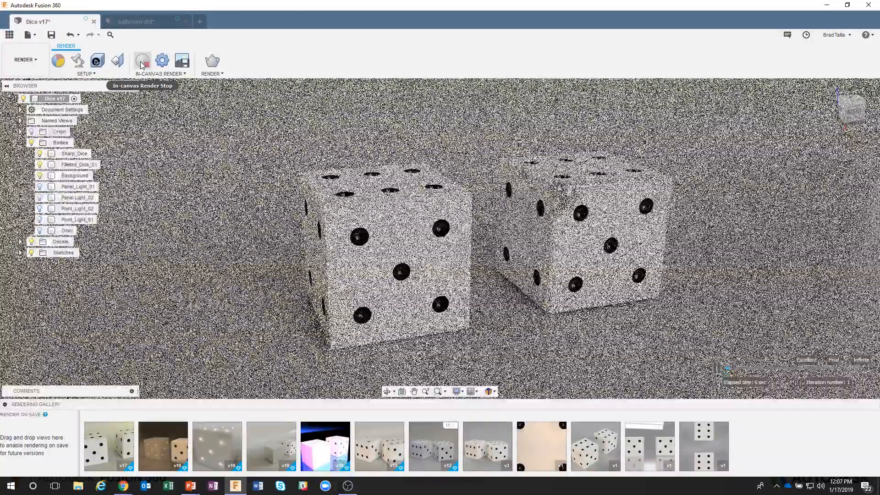
{"action": "left_click", "coordinate": [162, 60]}
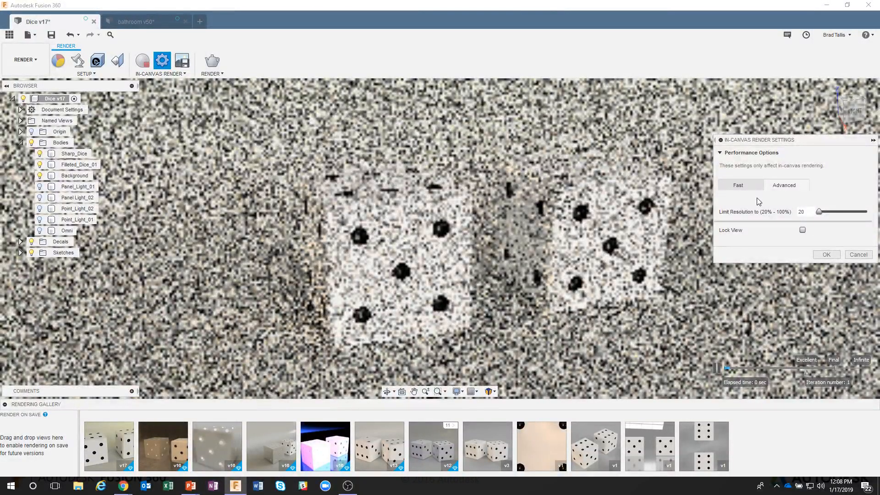
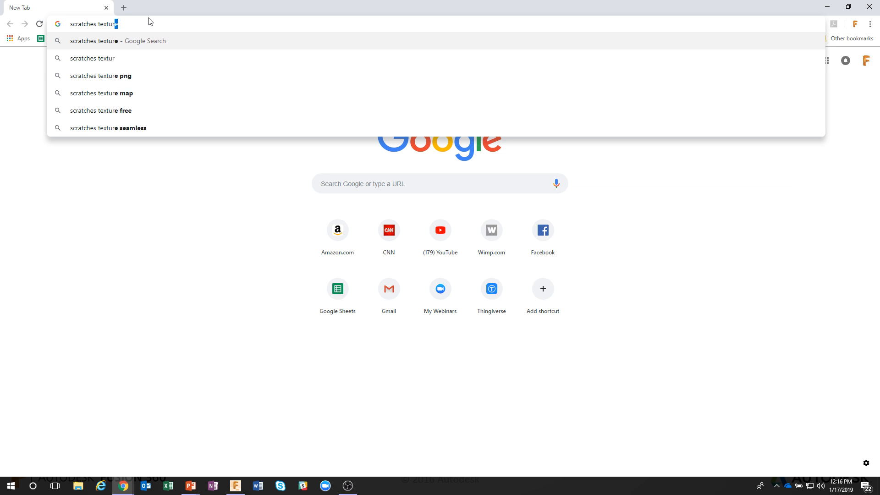
Search Google Images for scratches texture, filtered to transparent images.
{"action": "key", "text": "Return"}
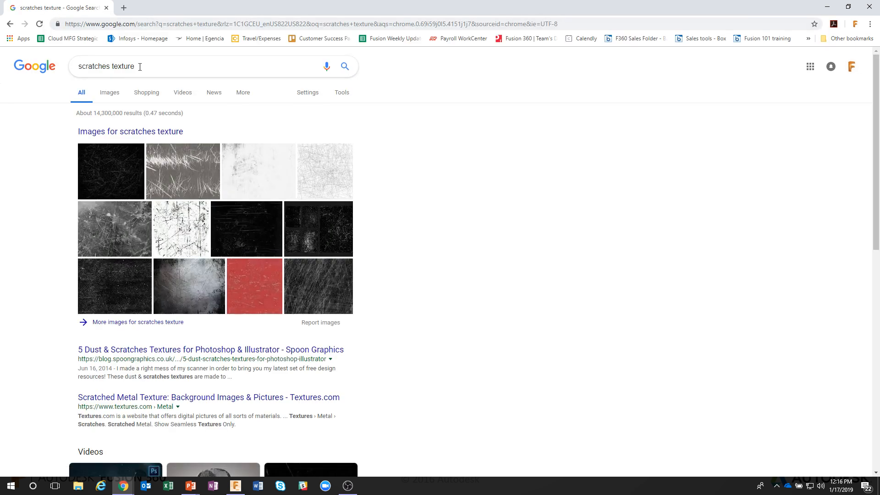
{"action": "left_click", "coordinate": [110, 95]}
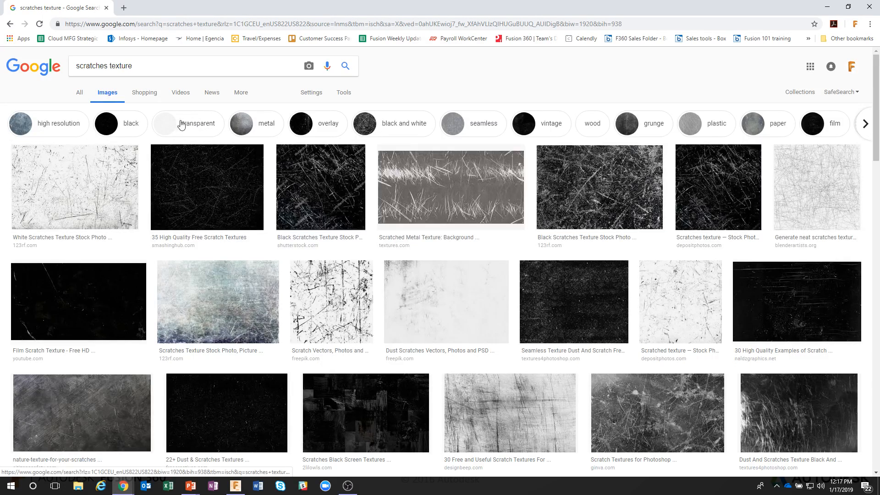
{"action": "left_click", "coordinate": [343, 93]}
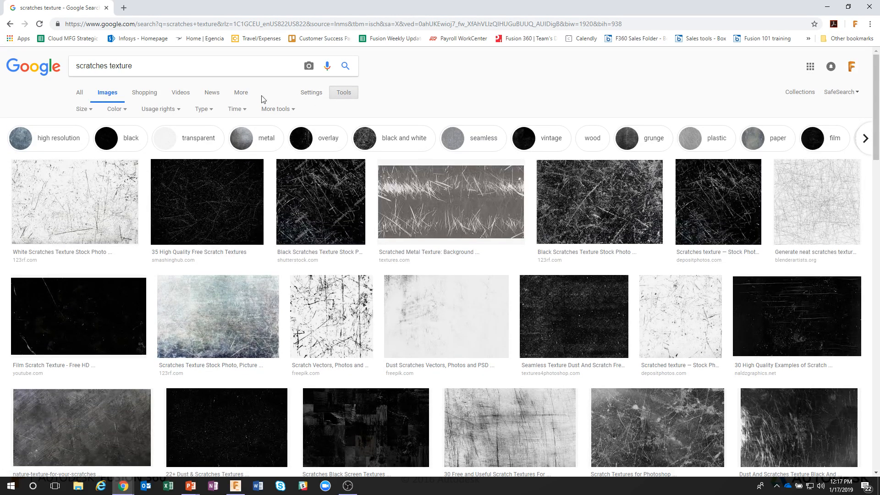
{"action": "left_click", "coordinate": [117, 109]}
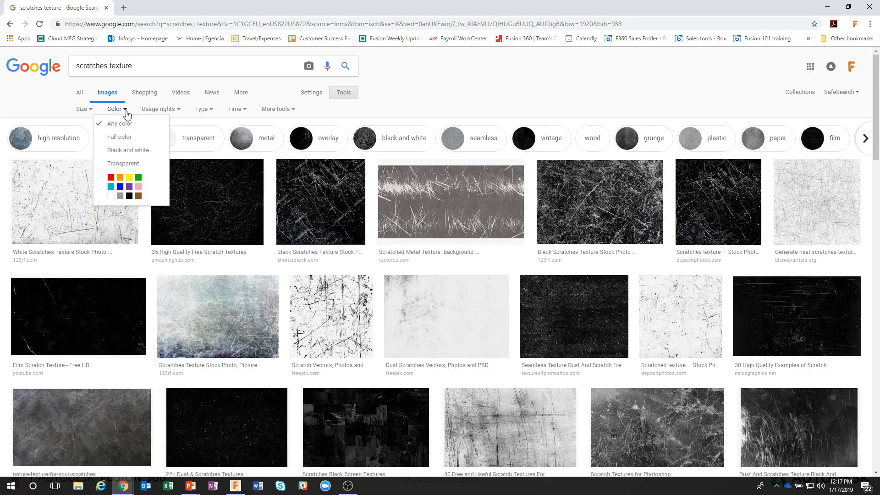
{"action": "left_click", "coordinate": [147, 164]}
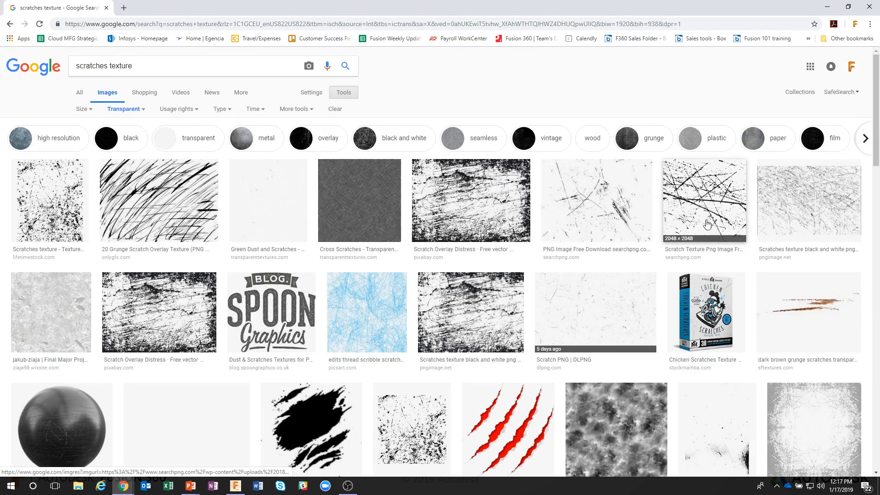
Save the Wall Scratches PNG image to the Downloads folder as scratchy.
{"action": "left_click", "coordinate": [585, 203]}
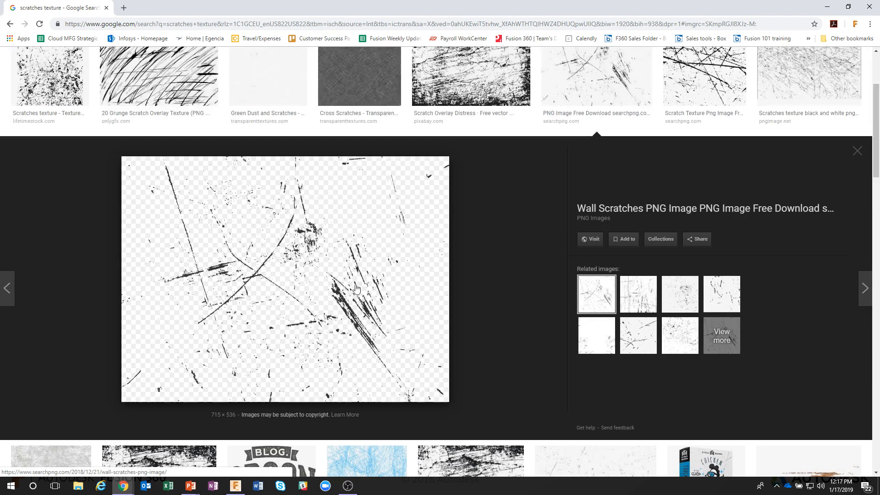
{"action": "right_click", "coordinate": [278, 211]}
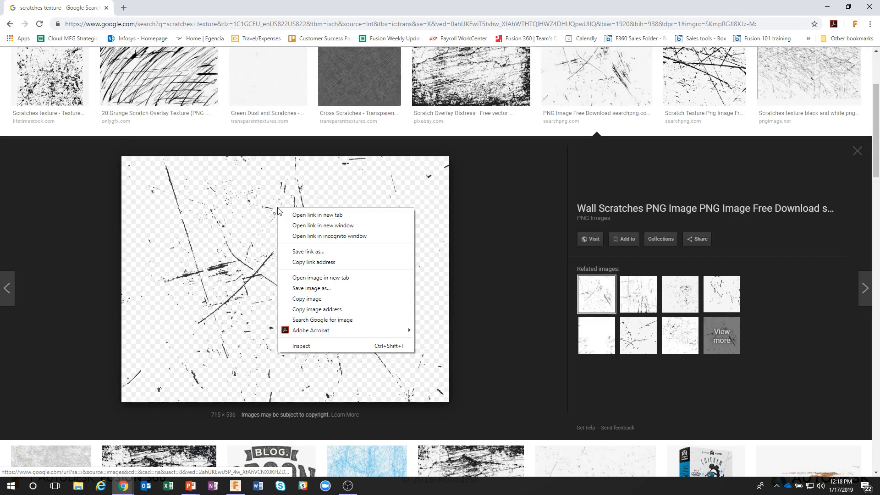
{"action": "left_click", "coordinate": [311, 288]}
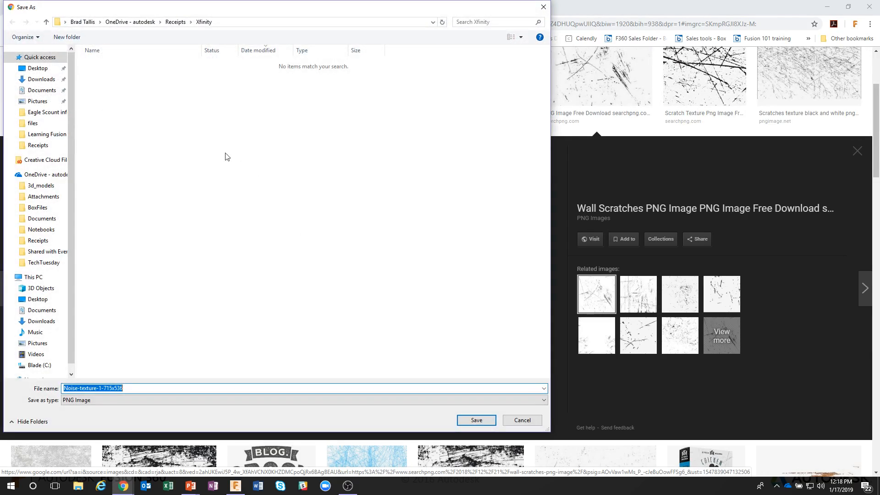
{"action": "left_click", "coordinate": [43, 85]}
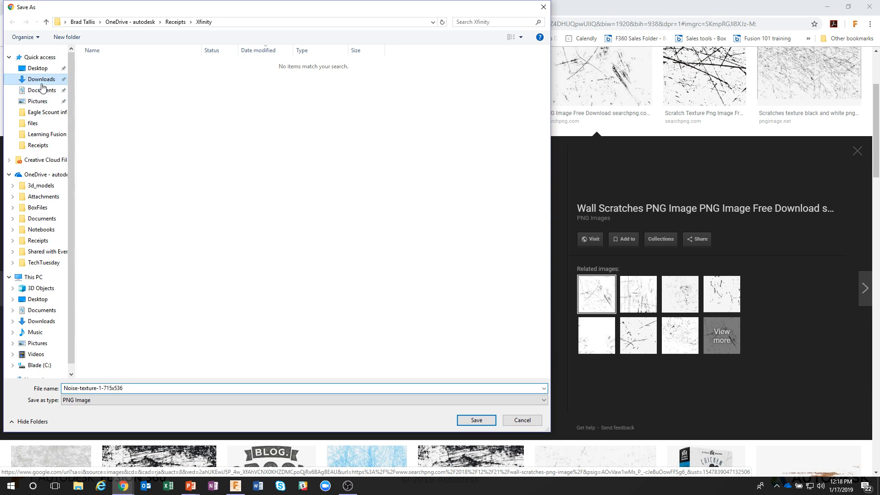
{"action": "left_click", "coordinate": [150, 387]}
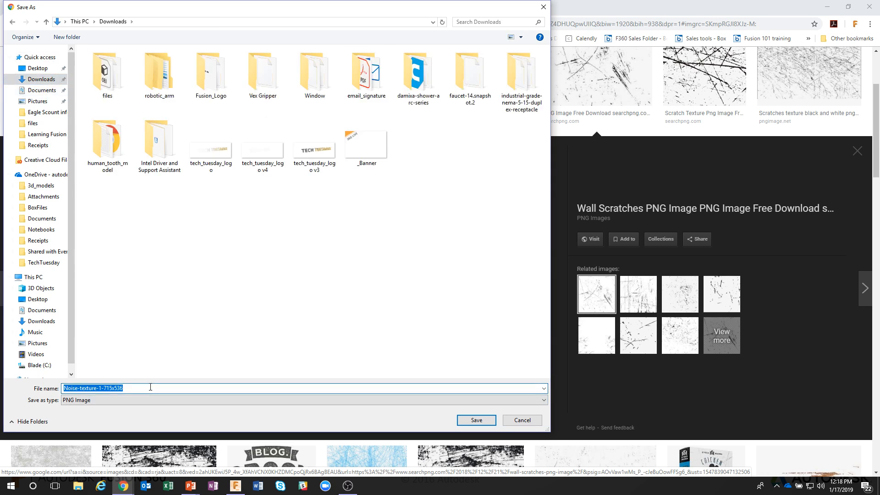
{"action": "type", "text": "scra"}
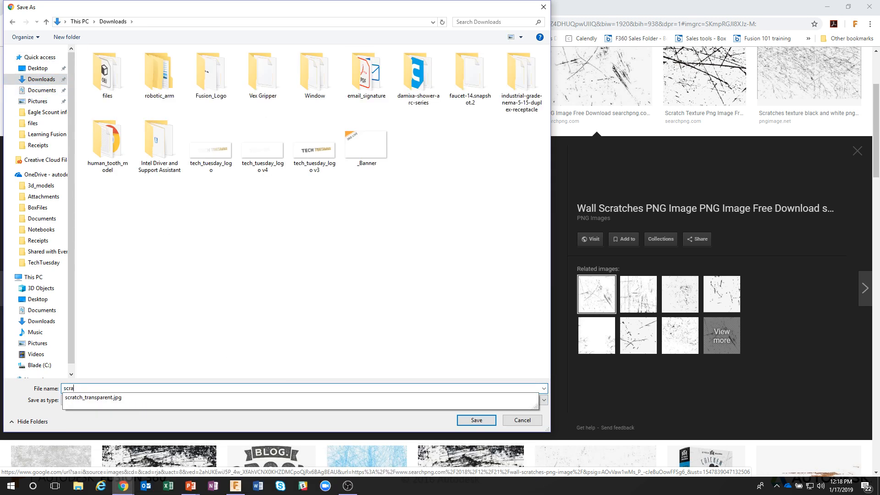
{"action": "type", "text": "tchy"}
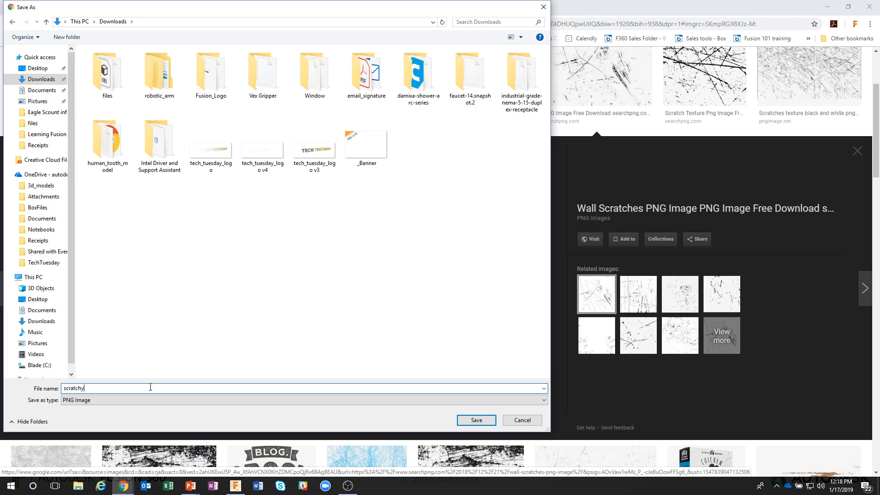
{"action": "key", "text": "Return"}
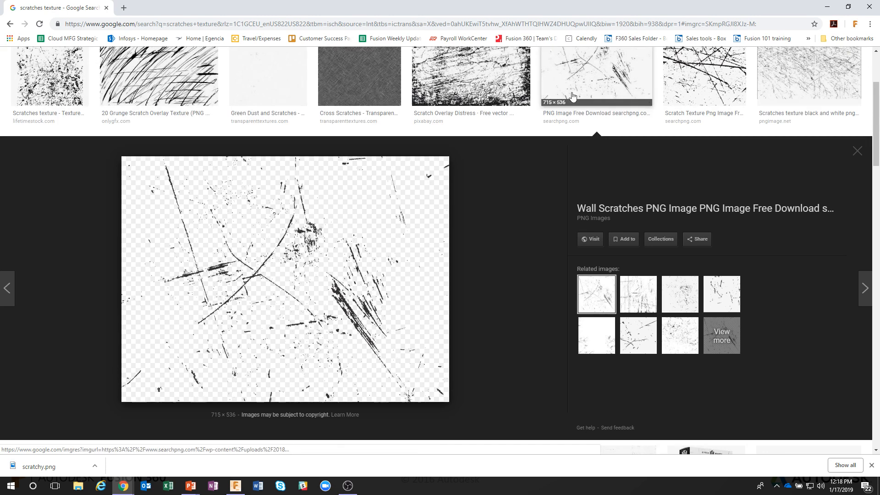
Switch to Fusion 360 and start a decal on the sharp dice's front face using the scratchy image.
{"action": "left_click", "coordinate": [828, 7]}
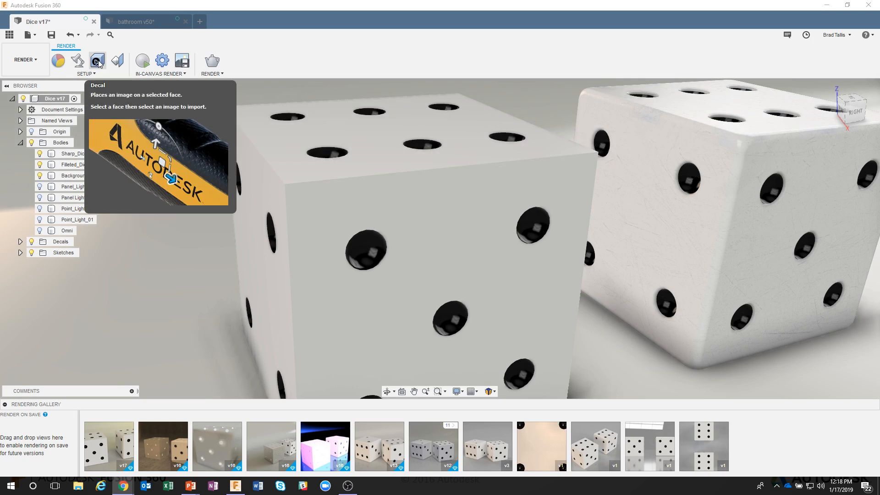
{"action": "left_click", "coordinate": [97, 61]}
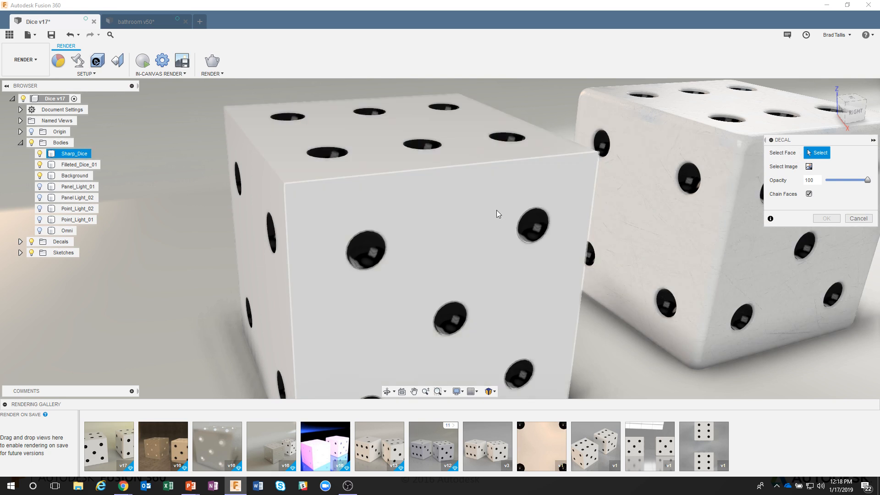
{"action": "left_click", "coordinate": [445, 229]}
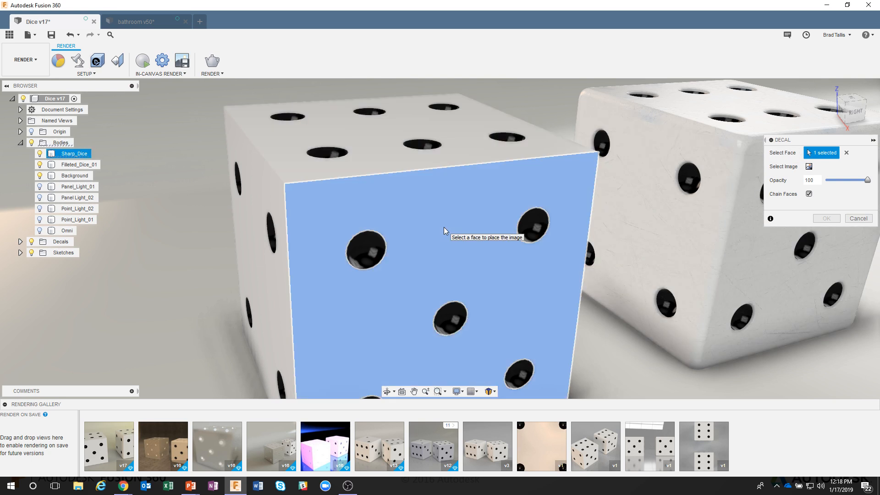
{"action": "left_click", "coordinate": [809, 167]}
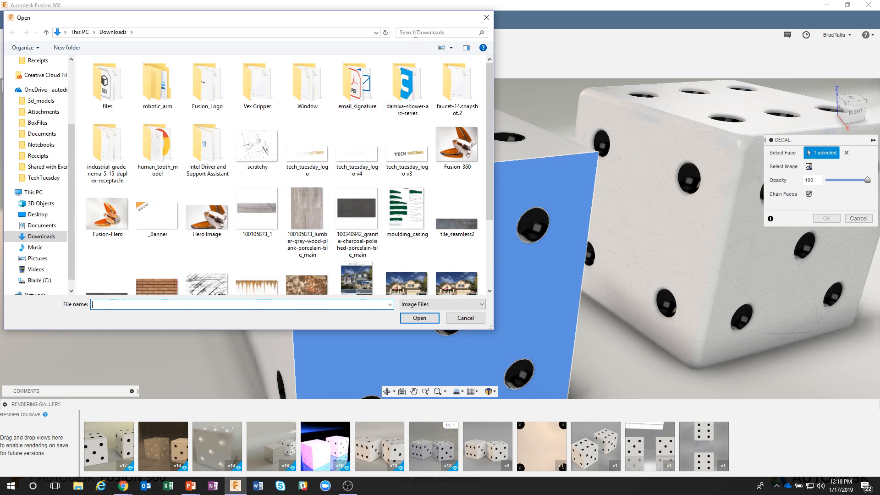
{"action": "left_click", "coordinate": [255, 147]}
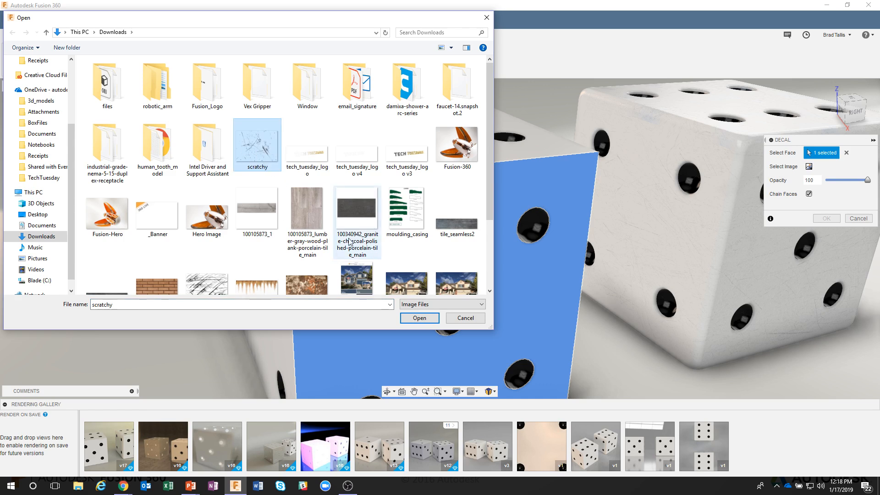
{"action": "left_click", "coordinate": [408, 315]}
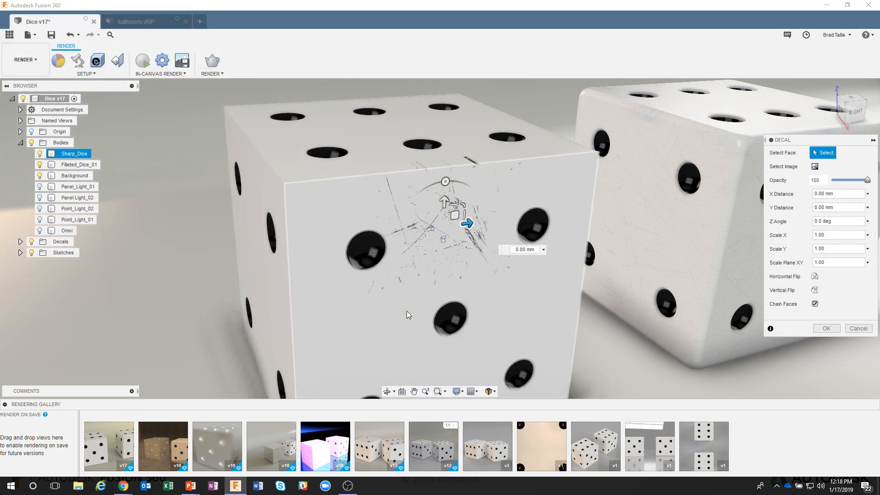
Drag and rotate the decal on the face to about 18.6 deg, and turn off Chain Faces.
{"action": "mouse_move", "coordinate": [455, 216]}
{"action": "left_mouse_down"}
{"action": "mouse_move", "coordinate": [457, 237]}
{"action": "mouse_move", "coordinate": [406, 247]}
{"action": "mouse_move", "coordinate": [462, 239]}
{"action": "mouse_move", "coordinate": [436, 238]}
{"action": "mouse_move", "coordinate": [459, 238]}
{"action": "mouse_move", "coordinate": [453, 229]}
{"action": "left_mouse_up"}
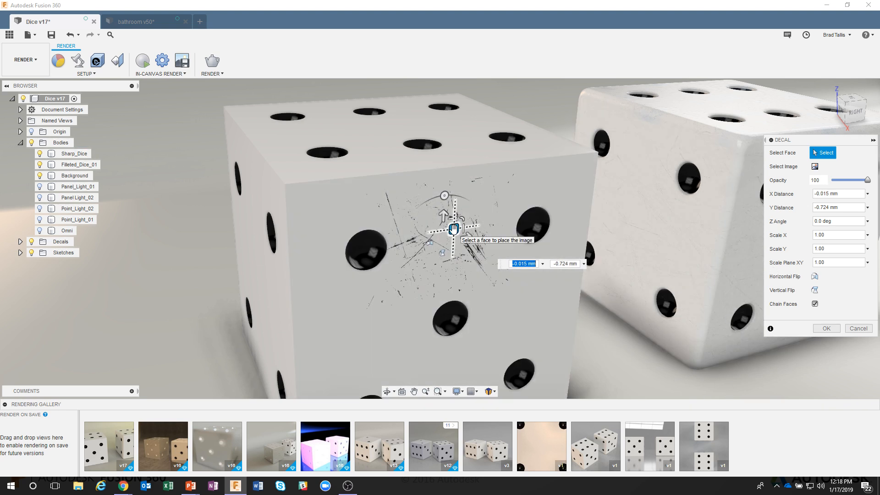
{"action": "left_click_drag", "start_coordinate": [454, 228], "coordinate": [458, 195]}
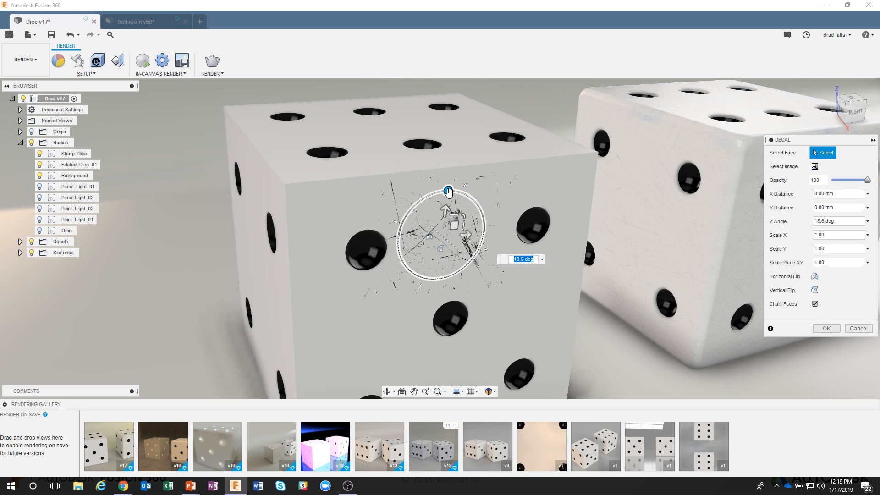
{"action": "left_click", "coordinate": [816, 303]}
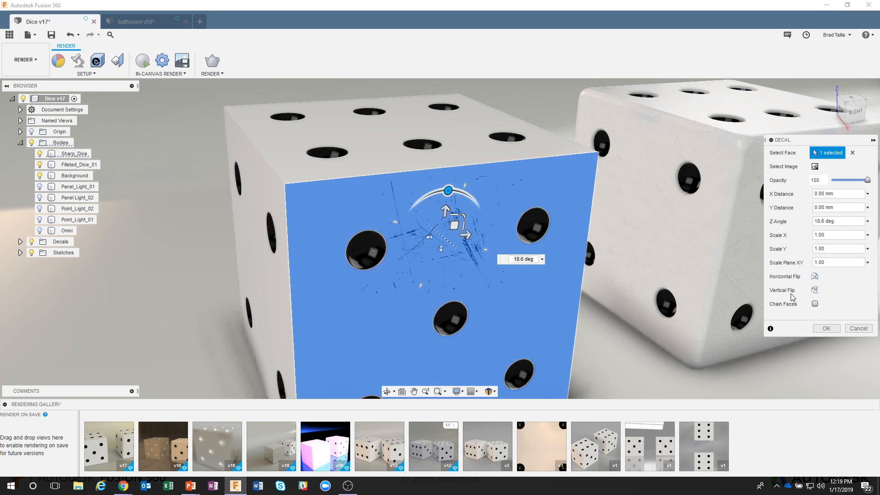
Reposition the decal to about 0.54 mm X and 0.02 mm Y on the face.
{"action": "mouse_move", "coordinate": [453, 225]}
{"action": "left_mouse_down"}
{"action": "mouse_move", "coordinate": [459, 189]}
{"action": "mouse_move", "coordinate": [449, 165]}
{"action": "mouse_move", "coordinate": [458, 195]}
{"action": "mouse_move", "coordinate": [440, 172]}
{"action": "mouse_move", "coordinate": [451, 219]}
{"action": "mouse_move", "coordinate": [443, 204]}
{"action": "mouse_move", "coordinate": [454, 229]}
{"action": "mouse_move", "coordinate": [375, 247]}
{"action": "mouse_move", "coordinate": [403, 230]}
{"action": "mouse_move", "coordinate": [454, 229]}
{"action": "mouse_move", "coordinate": [438, 164]}
{"action": "mouse_move", "coordinate": [464, 191]}
{"action": "mouse_move", "coordinate": [518, 213]}
{"action": "mouse_move", "coordinate": [412, 236]}
{"action": "mouse_move", "coordinate": [445, 182]}
{"action": "mouse_move", "coordinate": [459, 218]}
{"action": "left_mouse_up"}
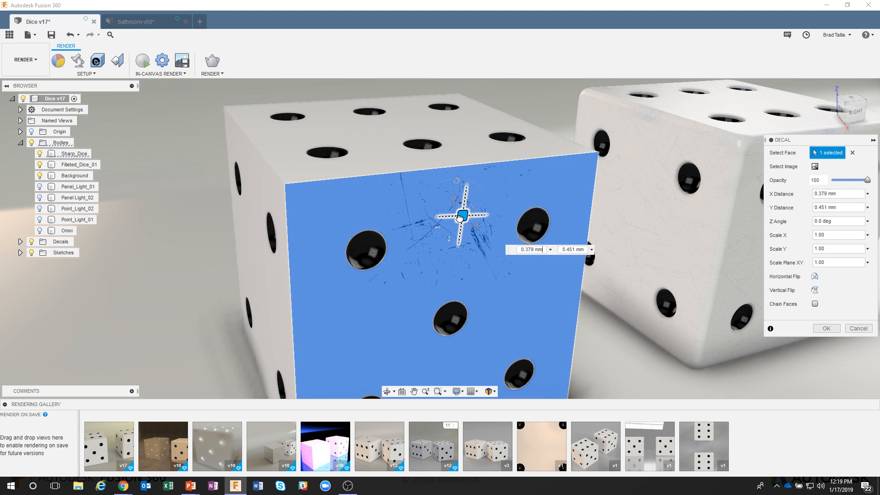
{"action": "left_click_drag", "start_coordinate": [460, 217], "coordinate": [463, 221]}
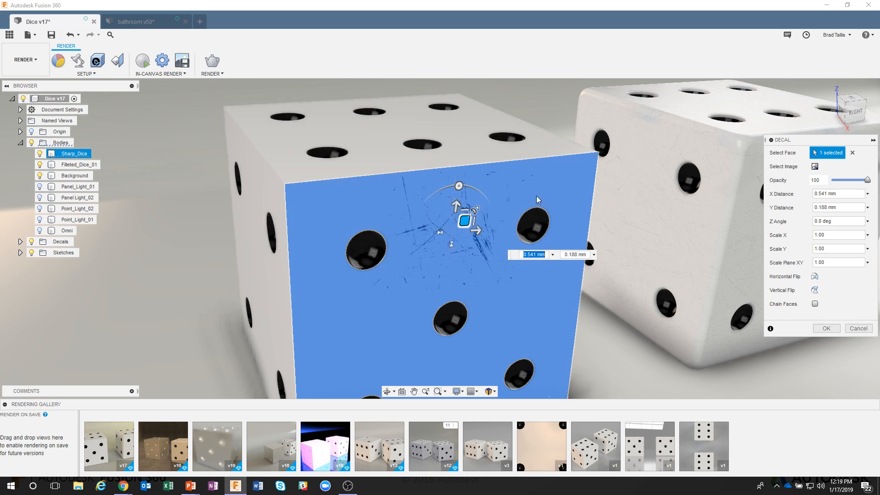
{"action": "mouse_move", "coordinate": [465, 222]}
{"action": "left_mouse_down"}
{"action": "mouse_move", "coordinate": [464, 202]}
{"action": "mouse_move", "coordinate": [465, 223]}
{"action": "left_mouse_up"}
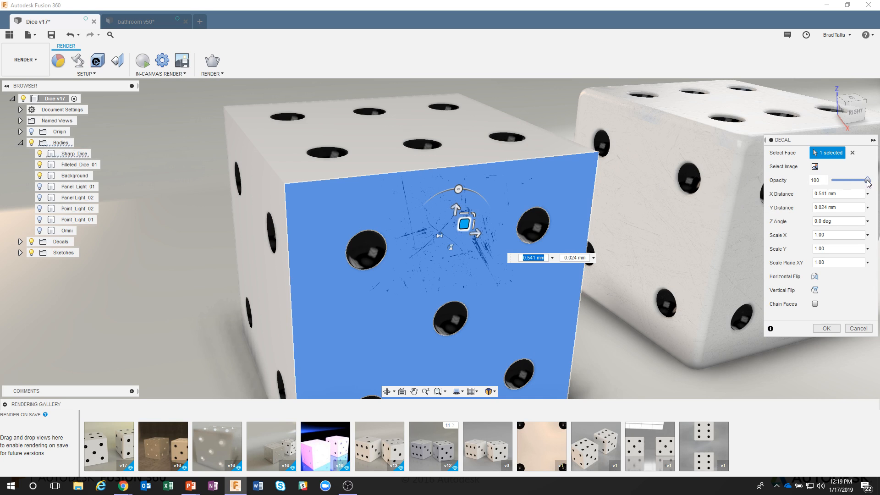
Scale the decal uniformly to about 2.36 and shift it to about -0.5 mm X, 0.03 mm Y.
{"action": "left_click_drag", "start_coordinate": [867, 182], "coordinate": [862, 182]}
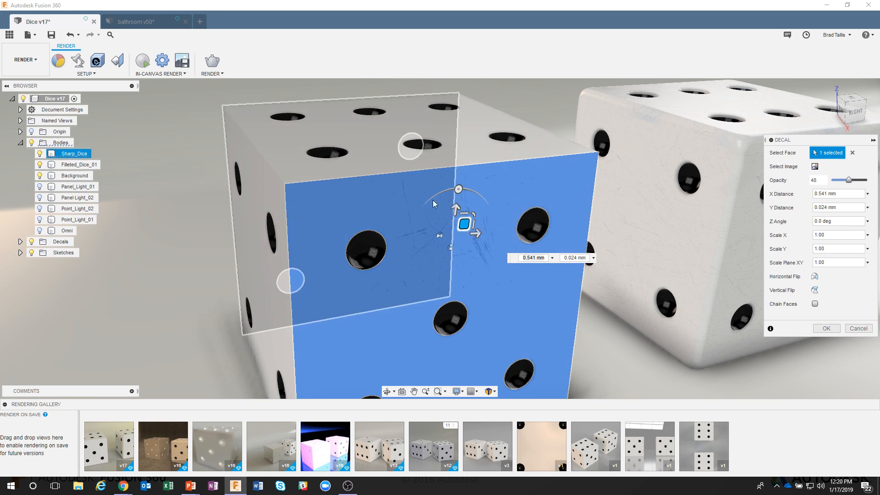
{"action": "scroll", "coordinate": [525, 131], "scroll_direction": "up", "scroll_amount": 3}
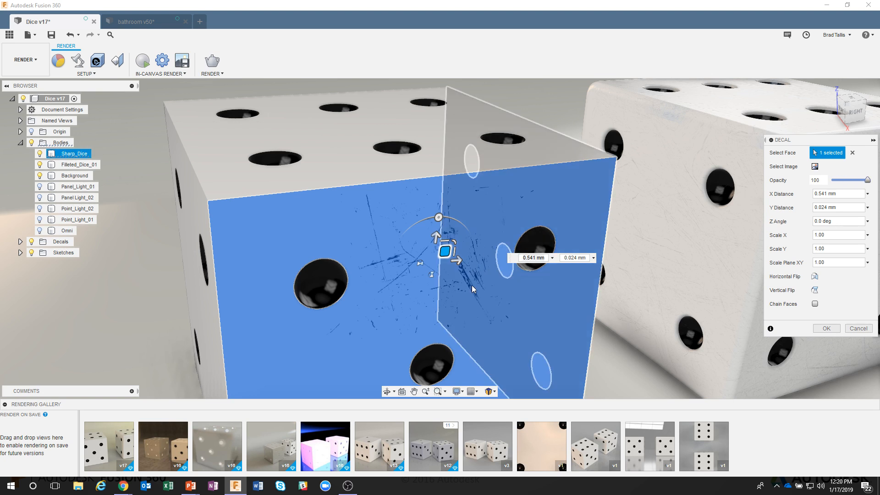
{"action": "scroll", "coordinate": [472, 285], "scroll_direction": "down", "scroll_amount": 2}
{"action": "left_click_drag", "start_coordinate": [403, 155], "coordinate": [445, 161]}
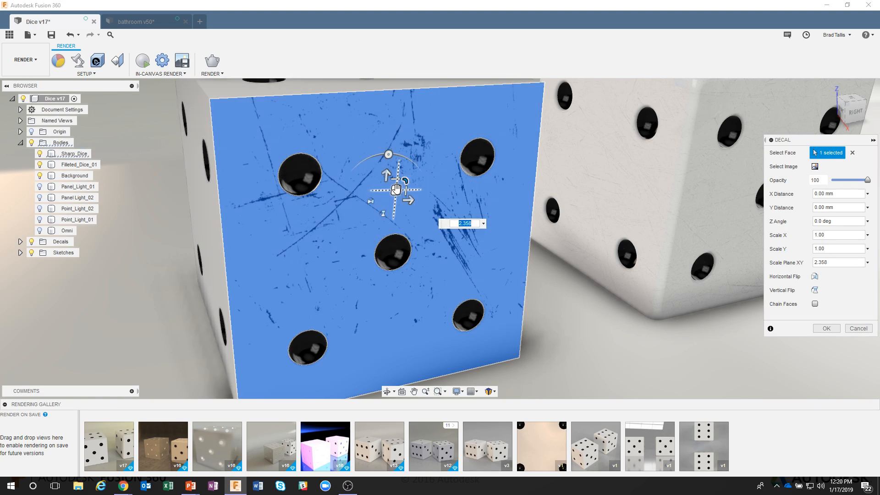
{"action": "left_click_drag", "start_coordinate": [397, 187], "coordinate": [406, 238]}
{"action": "left_click_drag", "start_coordinate": [397, 188], "coordinate": [379, 232]}
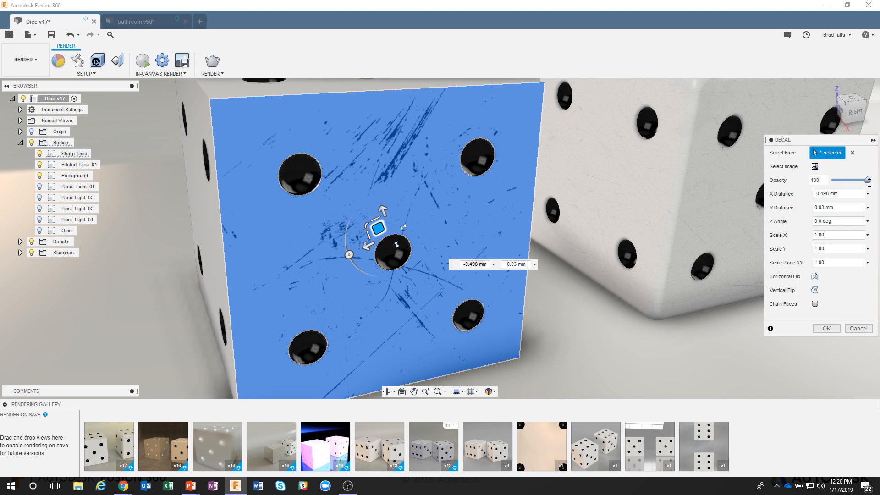
Set the decal's opacity to 25 and apply the decal.
{"action": "left_click_drag", "start_coordinate": [868, 179], "coordinate": [848, 180]}
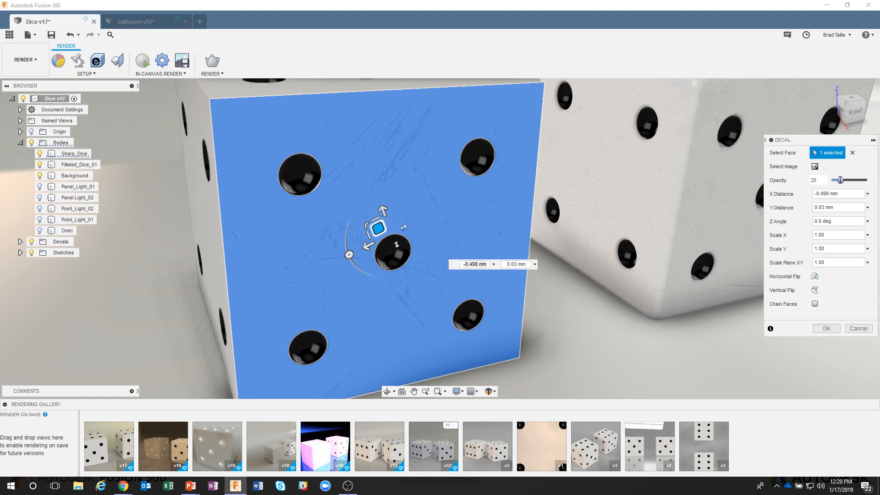
{"action": "left_click", "coordinate": [826, 328]}
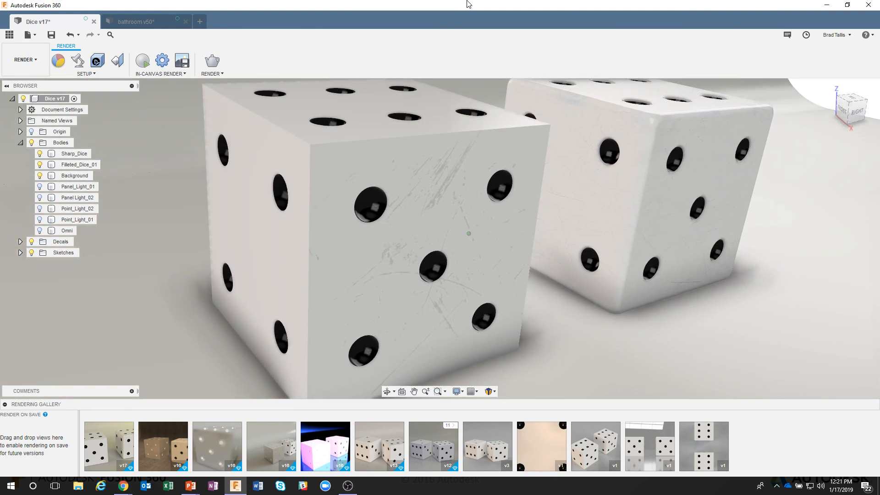
{"action": "left_click", "coordinate": [530, 128]}
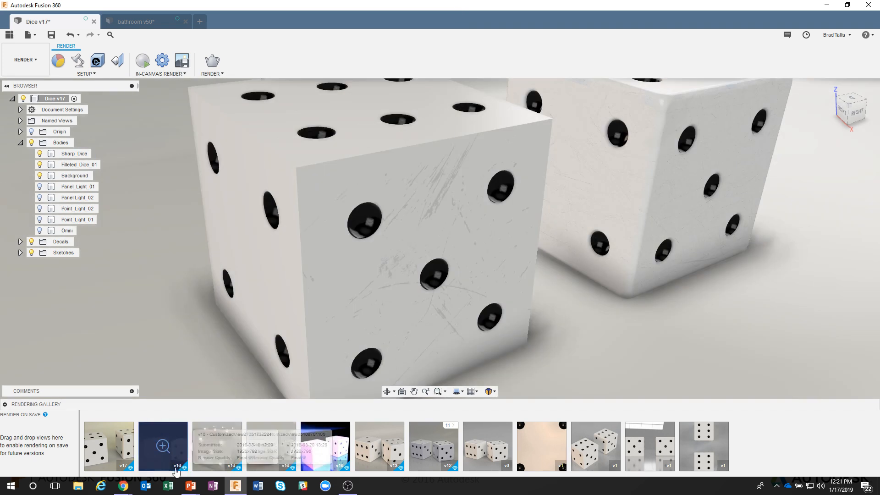
Search Google Images for rust texture with transparent backgrounds.
{"action": "mouse_move", "coordinate": [130, 487]}
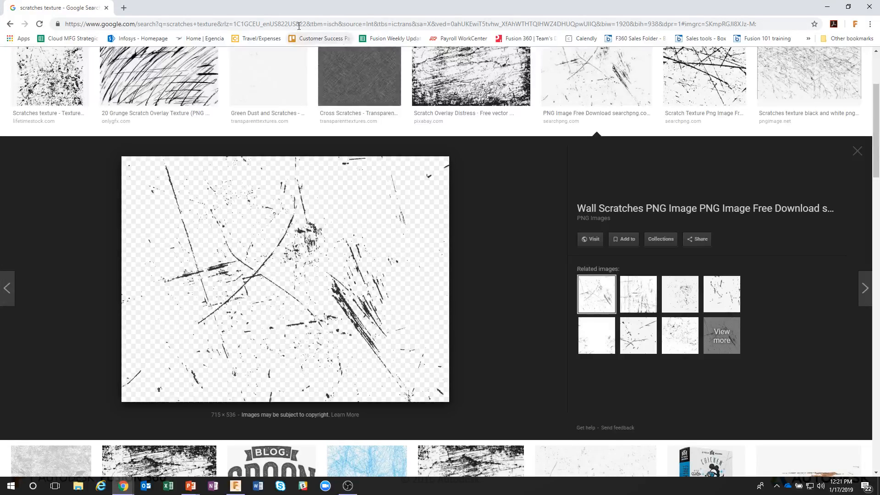
{"action": "scroll", "coordinate": [311, 124], "scroll_direction": "up", "scroll_amount": 3}
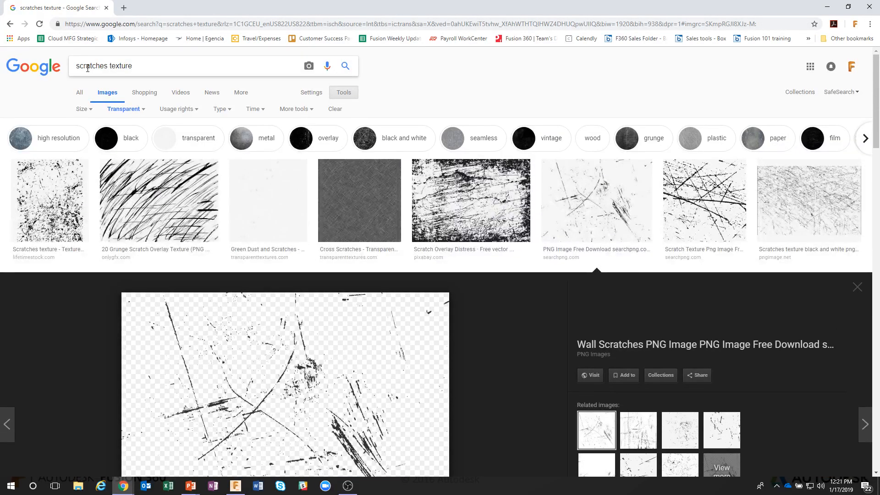
{"action": "type", "text": "rust"}
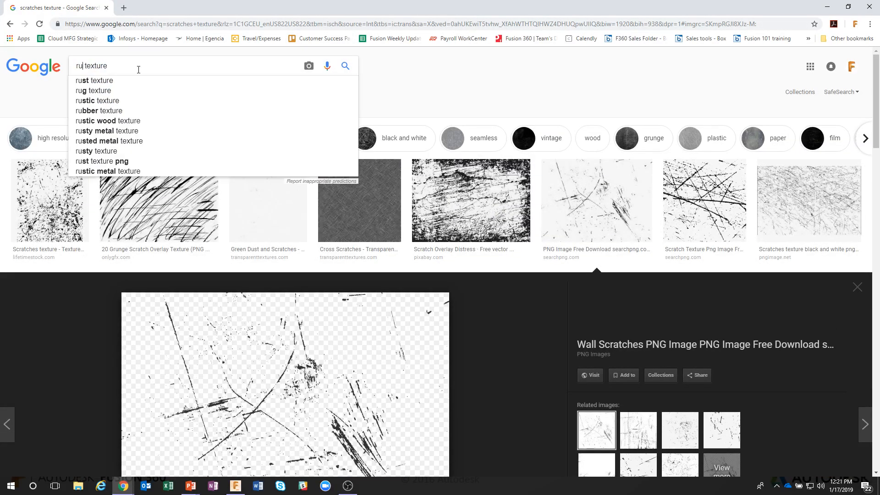
{"action": "key", "text": "Return"}
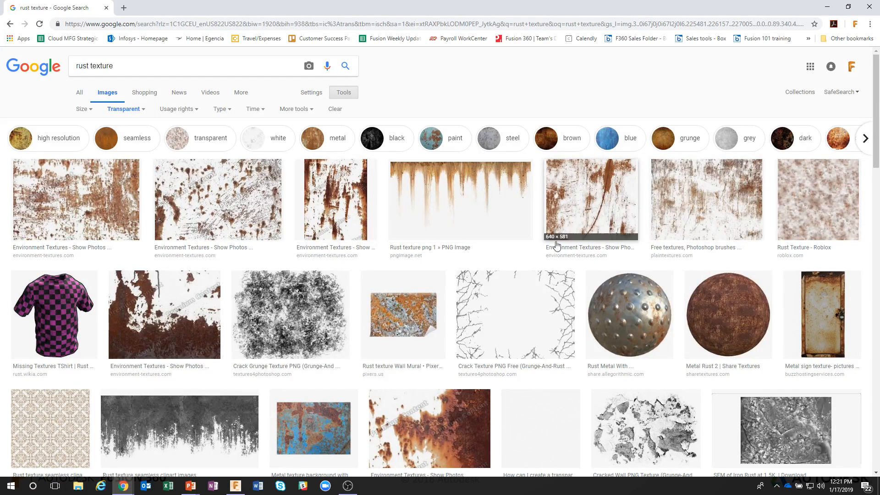
Save the dripping rust texture image to the Downloads folder as rusty.
{"action": "scroll", "coordinate": [568, 350], "scroll_direction": "down", "scroll_amount": 1}
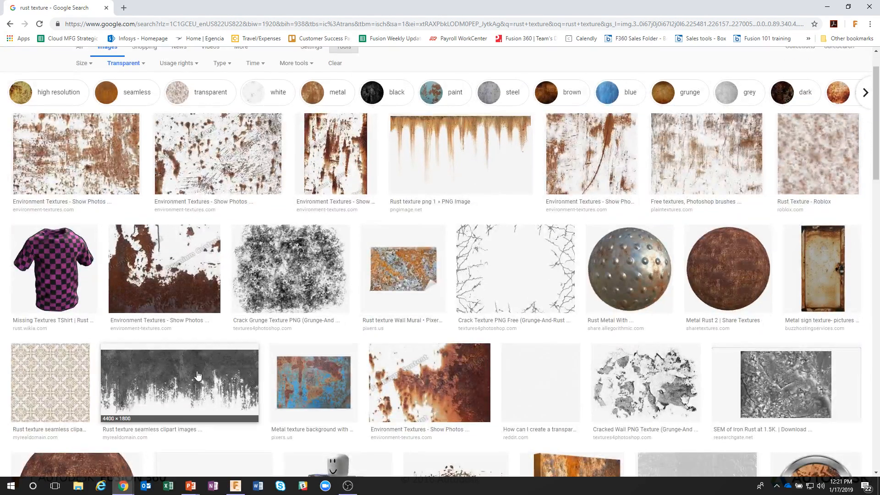
{"action": "scroll", "coordinate": [591, 183], "scroll_direction": "up", "scroll_amount": 1}
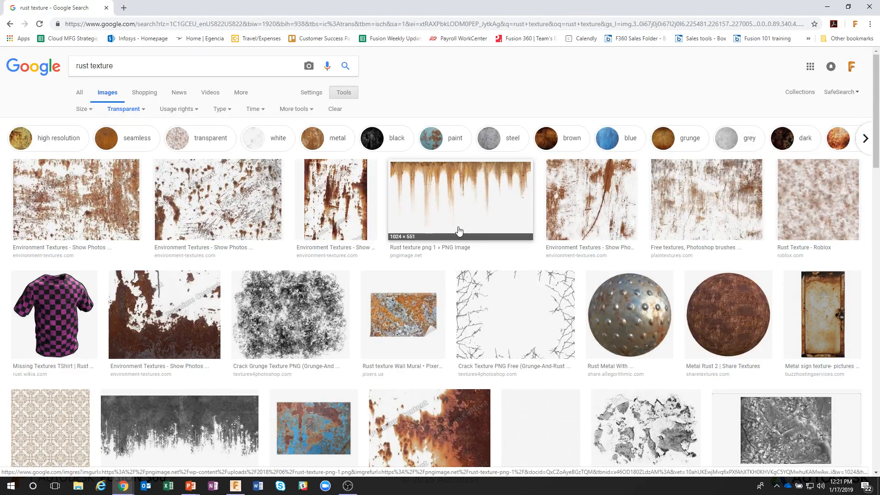
{"action": "left_click", "coordinate": [452, 193]}
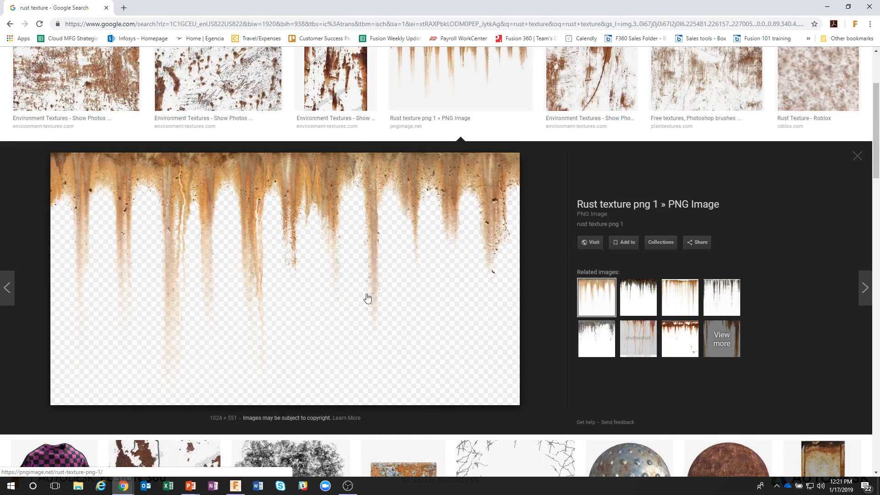
{"action": "right_click", "coordinate": [298, 302]}
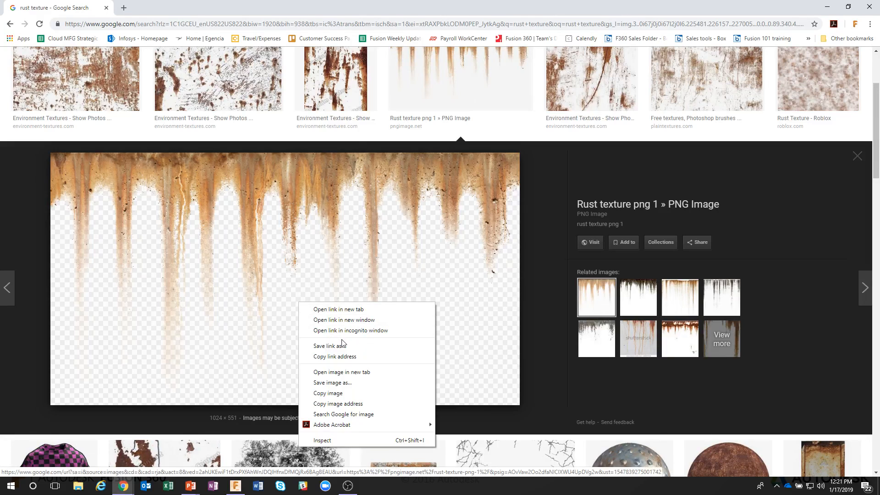
{"action": "left_click", "coordinate": [333, 383]}
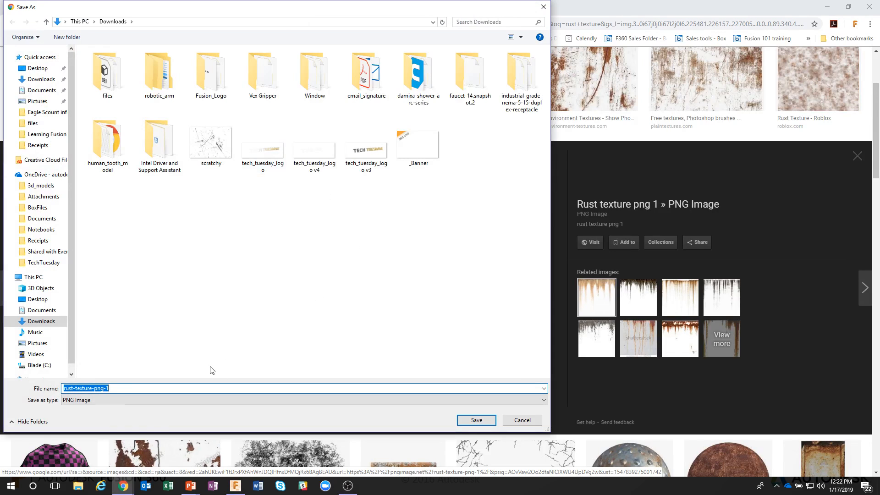
{"action": "type", "text": "rusty"}
{"action": "key", "text": "Return"}
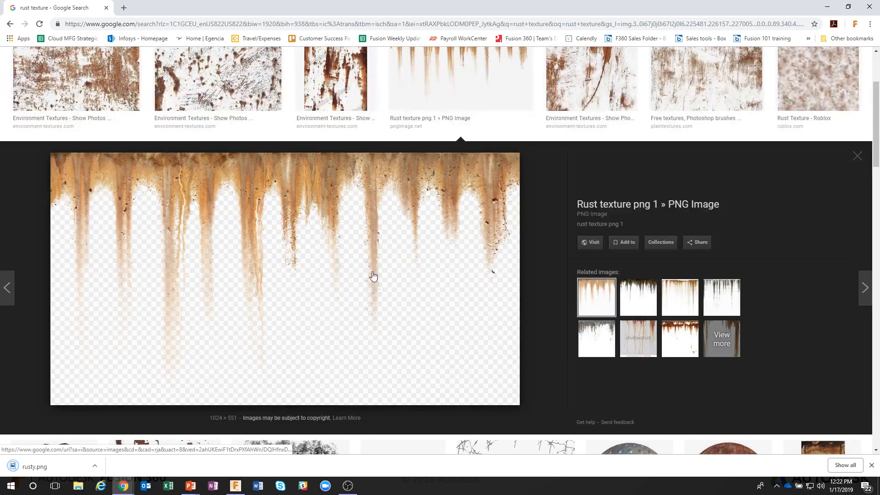
Search Google Images for brick texture and then road texture.
{"action": "scroll", "coordinate": [363, 270], "scroll_direction": "up", "scroll_amount": 3}
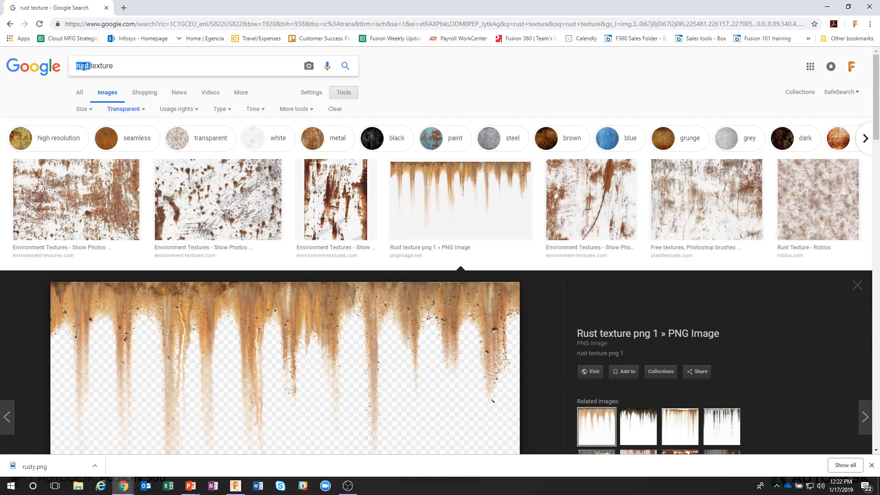
{"action": "type", "text": "brick"}
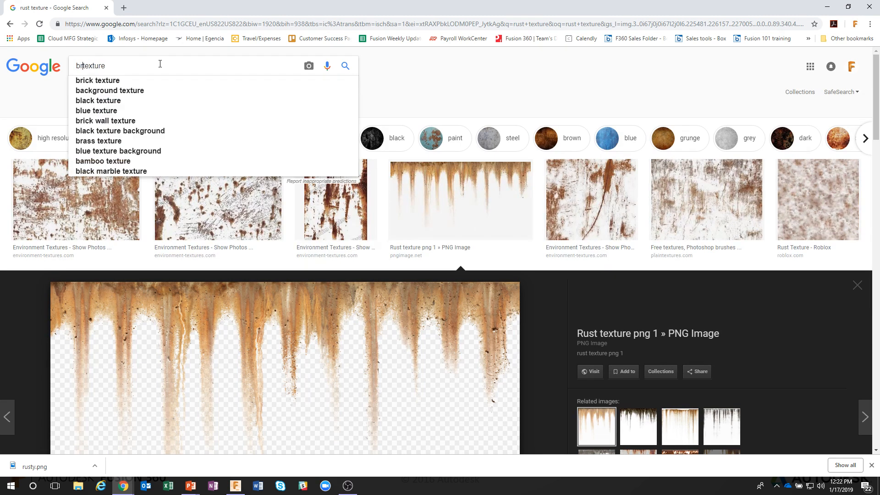
{"action": "key", "text": "Return"}
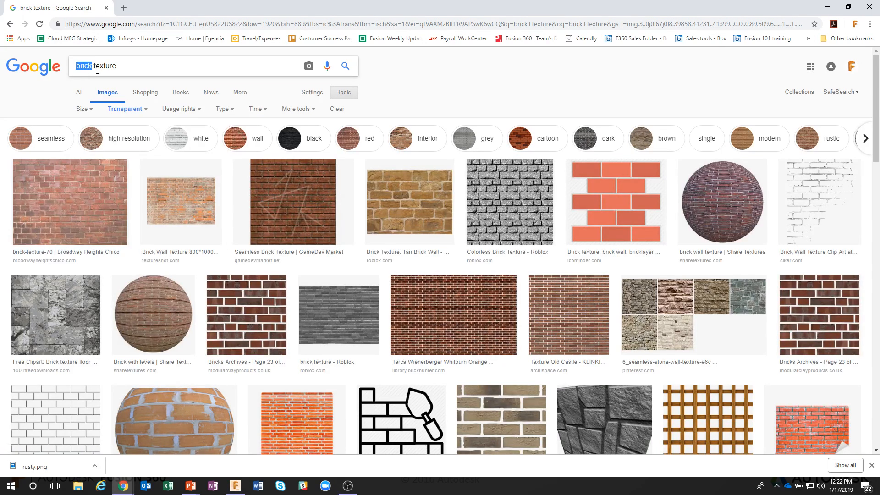
{"action": "type", "text": "road"}
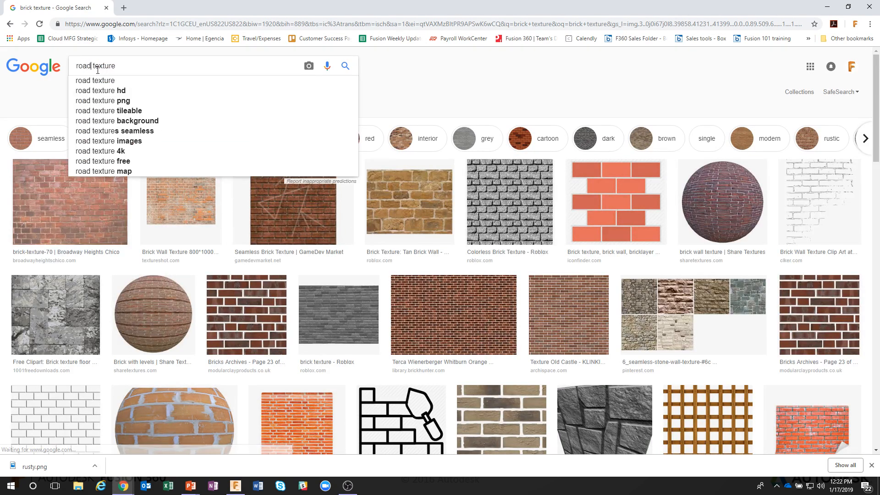
{"action": "key", "text": "Return"}
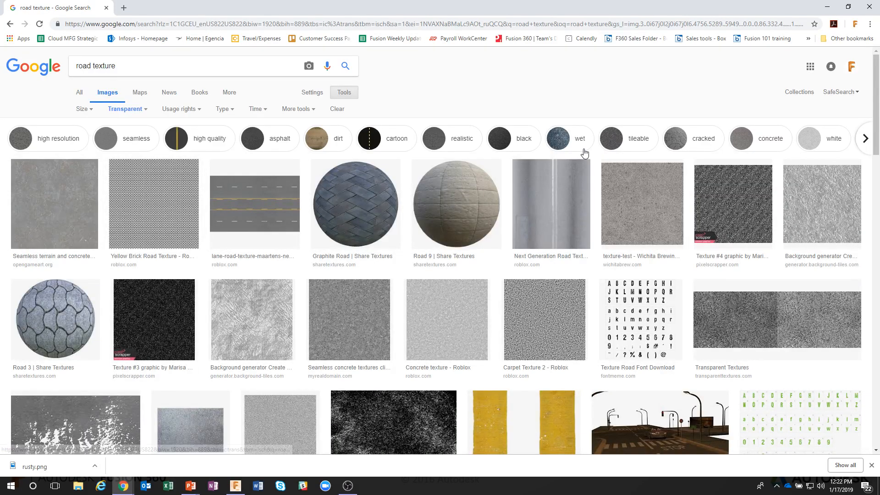
Start a decal on the front face of the dice with Chain Faces off, using the rusty image.
{"action": "left_click", "coordinate": [835, 6]}
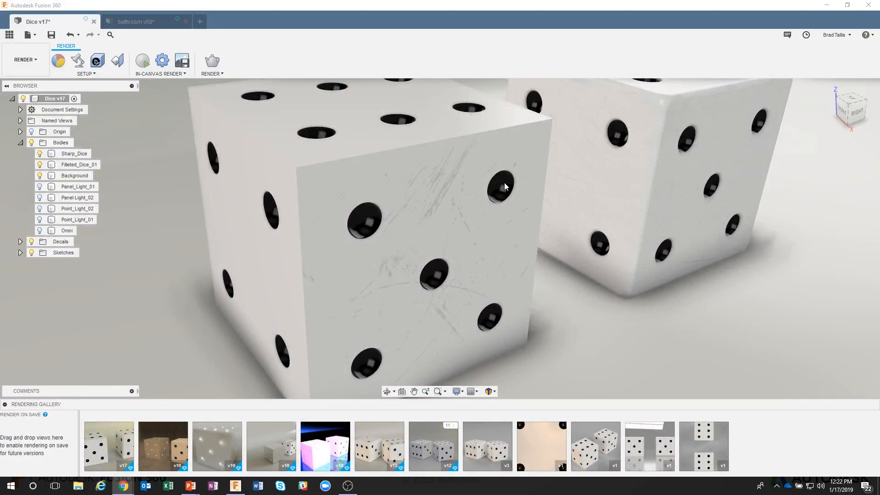
{"action": "left_click", "coordinate": [98, 60]}
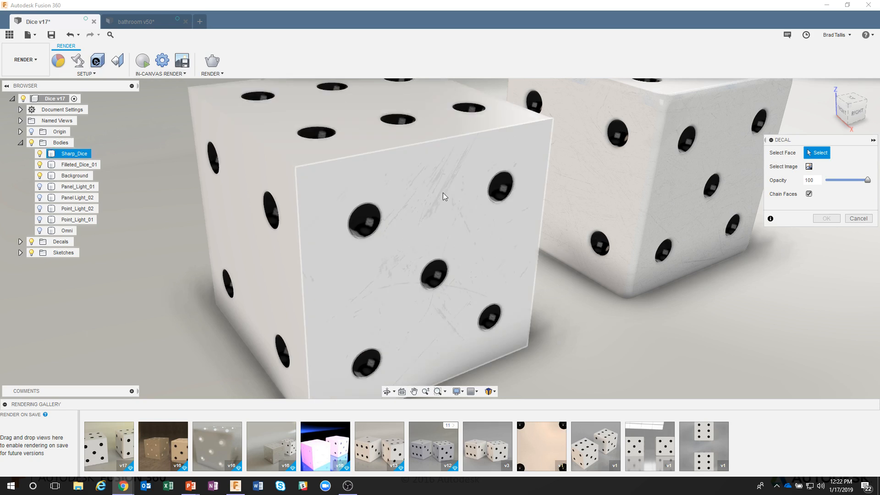
{"action": "left_click", "coordinate": [809, 194]}
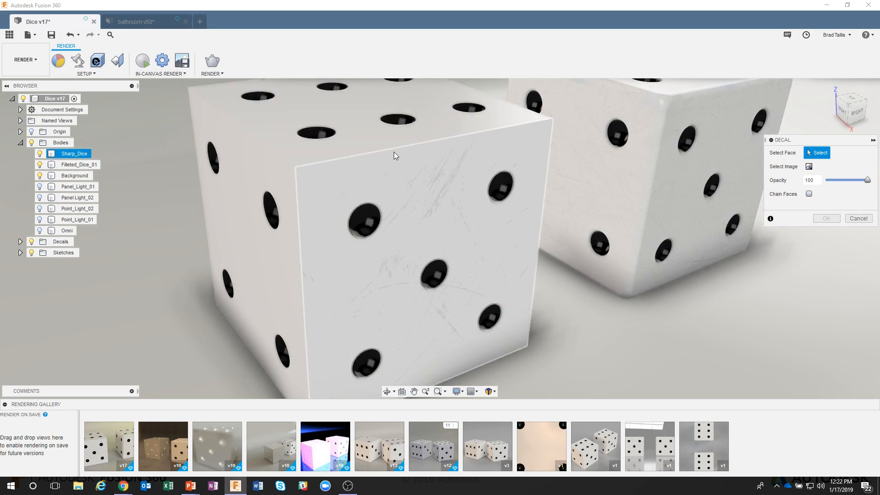
{"action": "left_click", "coordinate": [420, 173]}
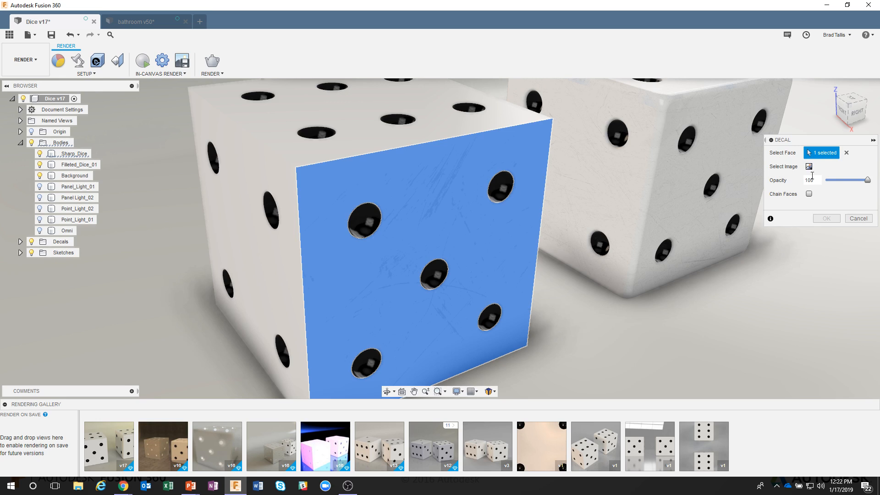
{"action": "left_click", "coordinate": [809, 166]}
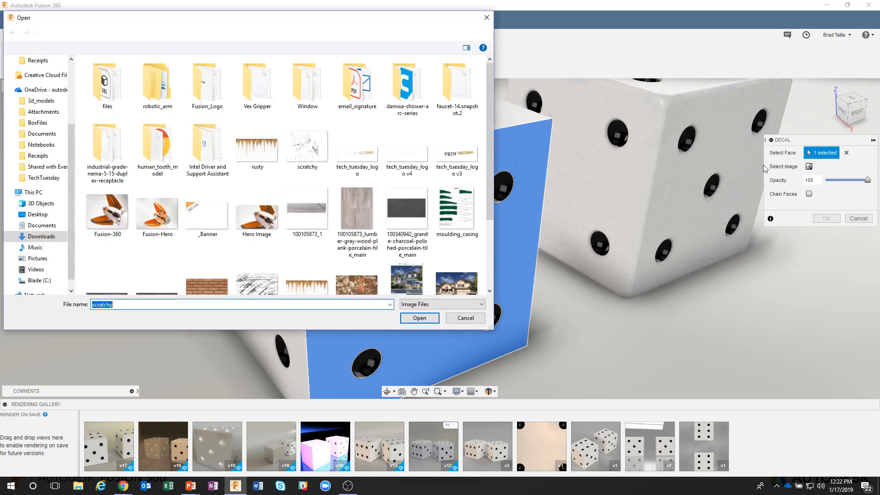
{"action": "left_click", "coordinate": [257, 144]}
{"action": "left_click", "coordinate": [419, 317]}
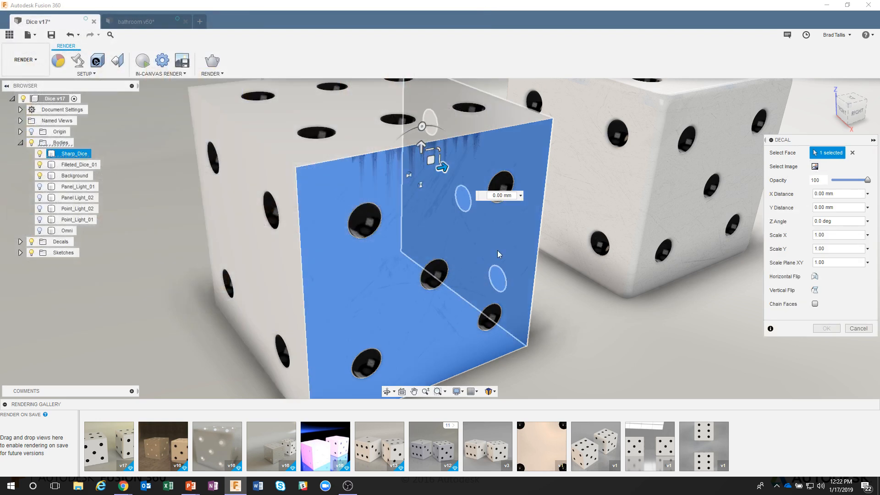
Move the rust decal to about 0.245 mm X and -1.036 mm Y, set opacity to 17, and apply it.
{"action": "left_click_drag", "start_coordinate": [434, 166], "coordinate": [480, 168]}
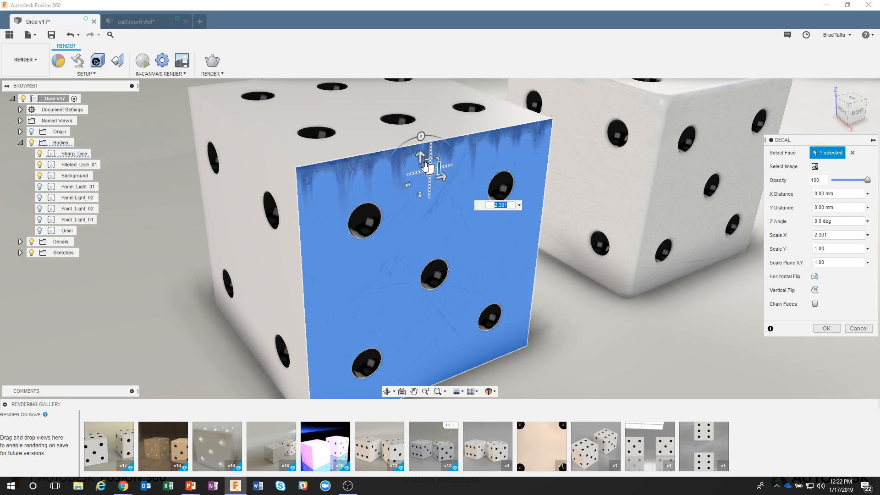
{"action": "left_click_drag", "start_coordinate": [426, 162], "coordinate": [433, 185]}
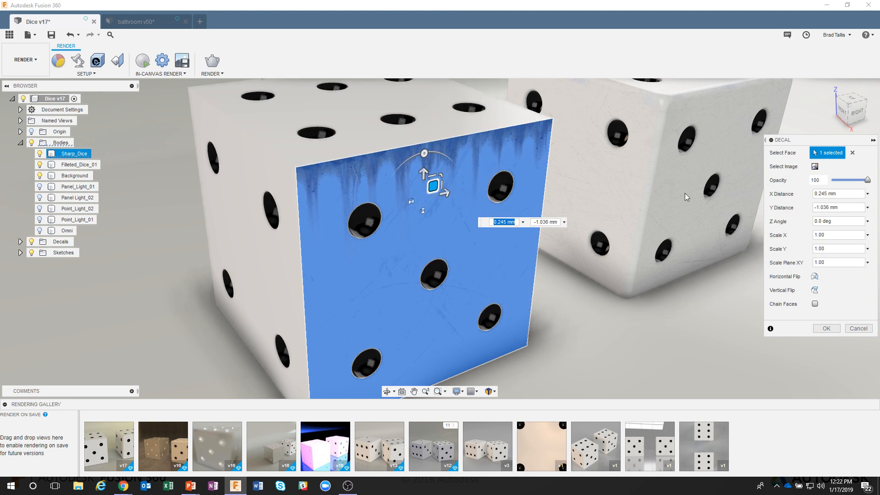
{"action": "left_click_drag", "start_coordinate": [863, 182], "coordinate": [845, 183]}
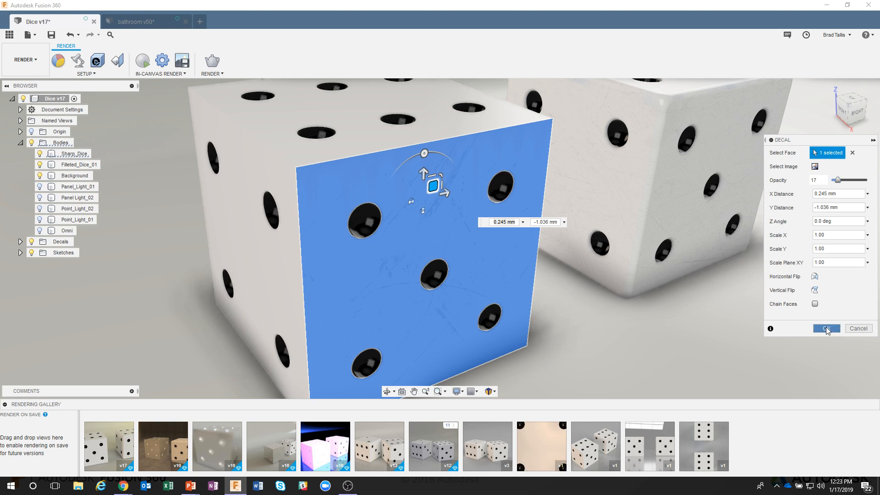
{"action": "left_click", "coordinate": [827, 328]}
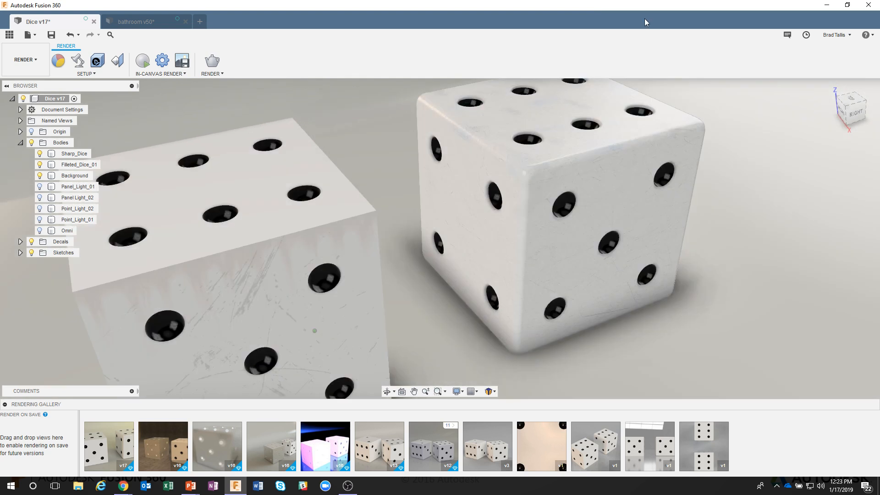
Zoom in on the top edge of the dice to inspect the rust decal.
{"action": "left_click", "coordinate": [713, 112]}
{"action": "scroll", "coordinate": [722, 118], "scroll_direction": "up", "scroll_amount": 10}
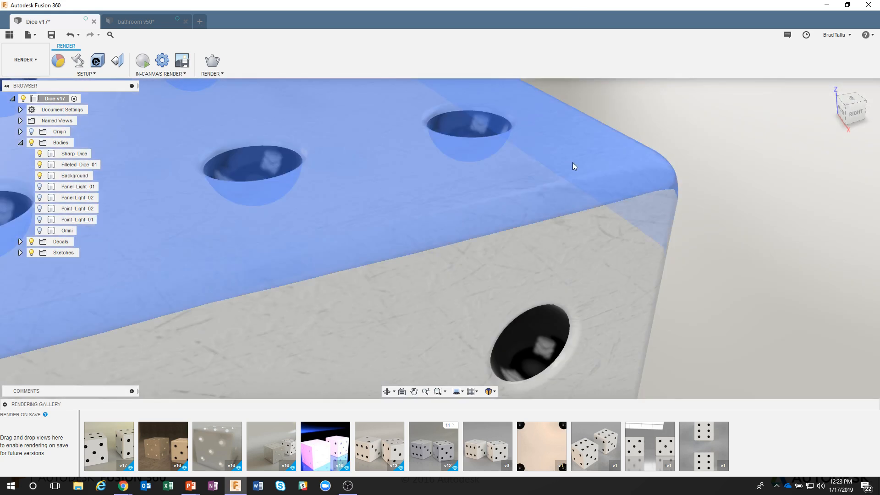
{"action": "left_click", "coordinate": [589, 147]}
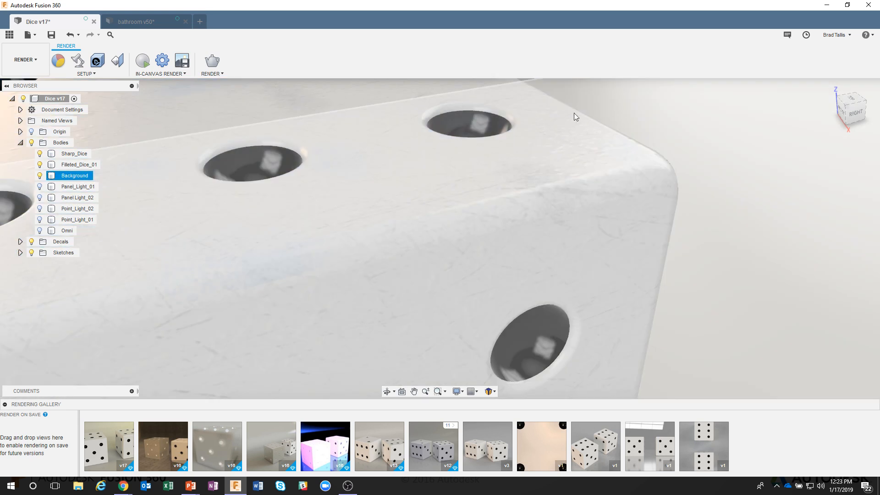
{"action": "key", "text": "Escape"}
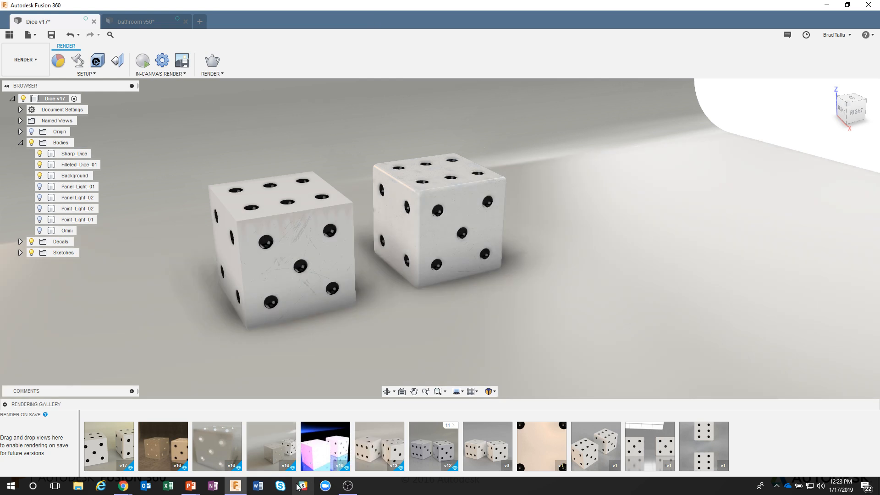
Switch to the PowerPoint slide show and advance to the next tips slide.
{"action": "key", "text": "alt+Tab"}
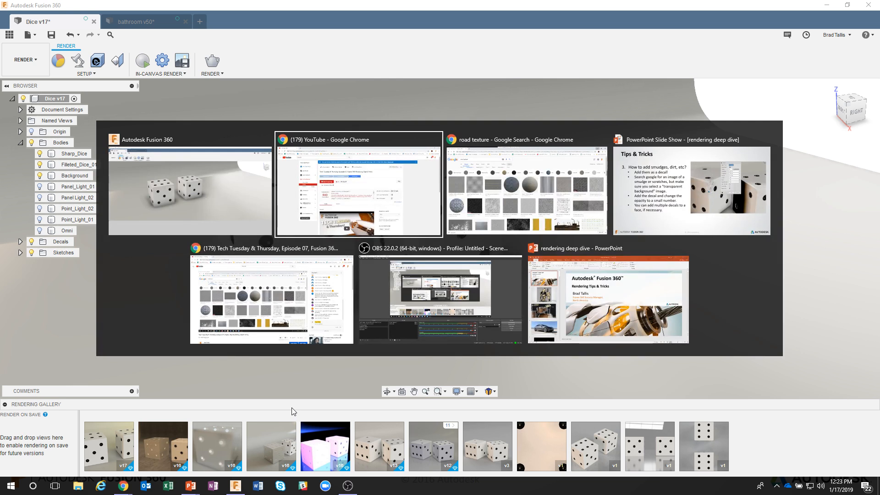
{"action": "key", "text": "alt+Tab"}
{"action": "key", "text": "alt+Tab"}
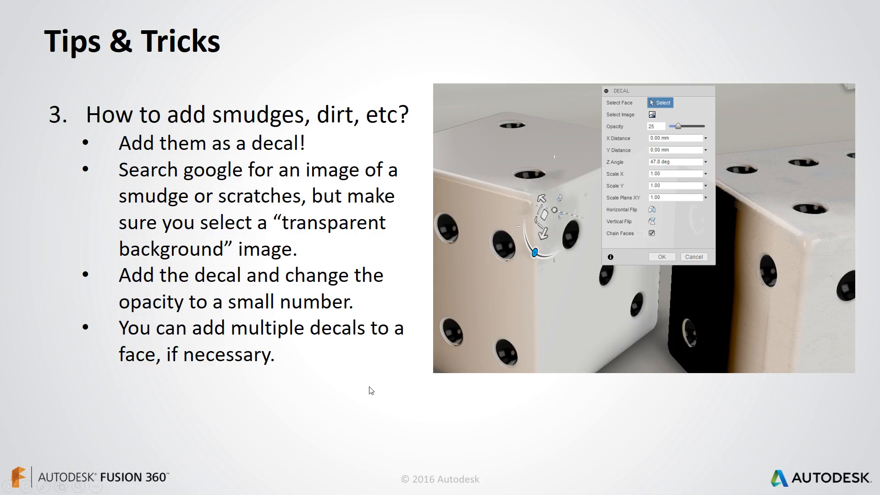
{"action": "left_click", "coordinate": [370, 387]}
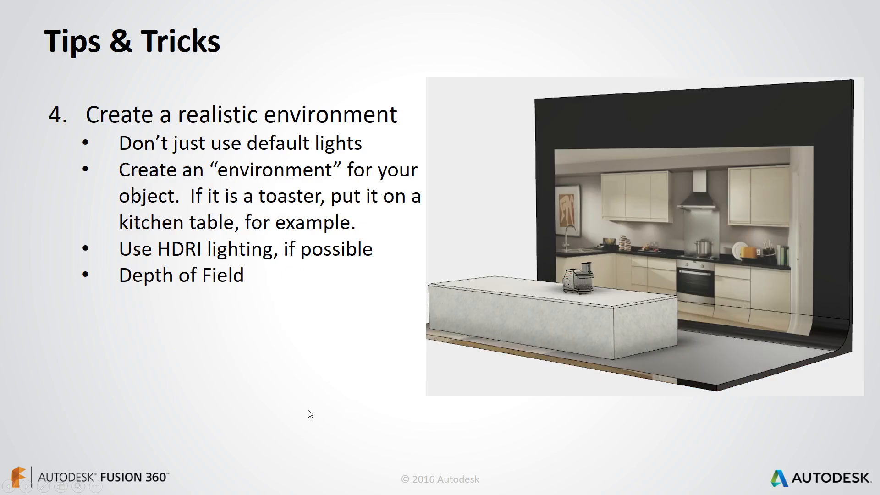
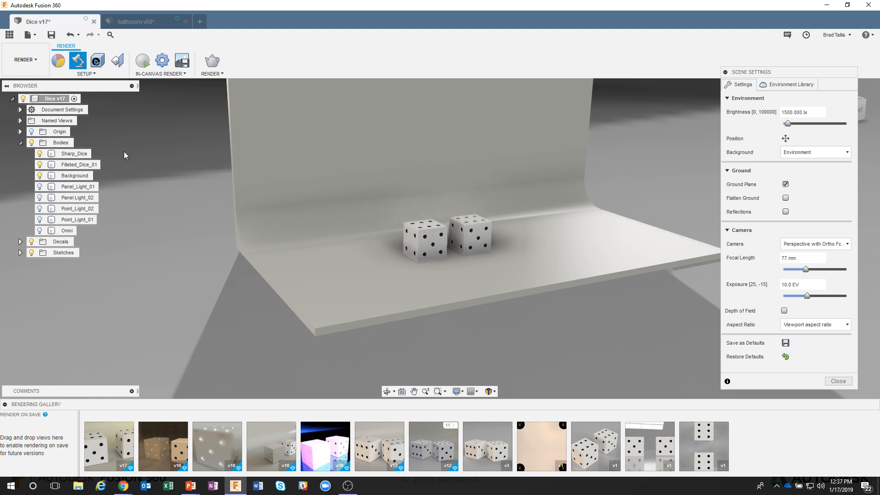
Show the Panel Light_02 body, select it and zoom in on it beside the dice, then close the scene settings.
{"action": "left_click", "coordinate": [40, 197]}
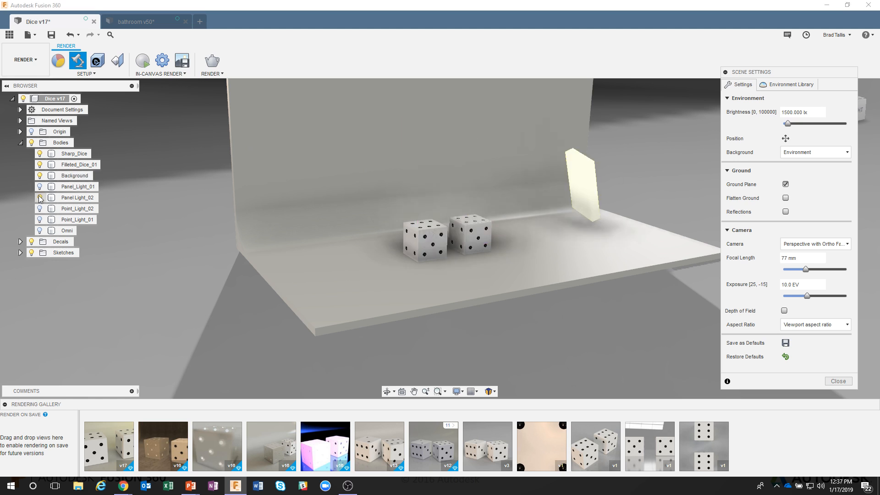
{"action": "middle_click_drag", "start_coordinate": [490, 154], "coordinate": [493, 177], "text": "shift"}
{"action": "left_click", "coordinate": [613, 180]}
{"action": "scroll", "coordinate": [605, 179], "scroll_direction": "up", "scroll_amount": 5}
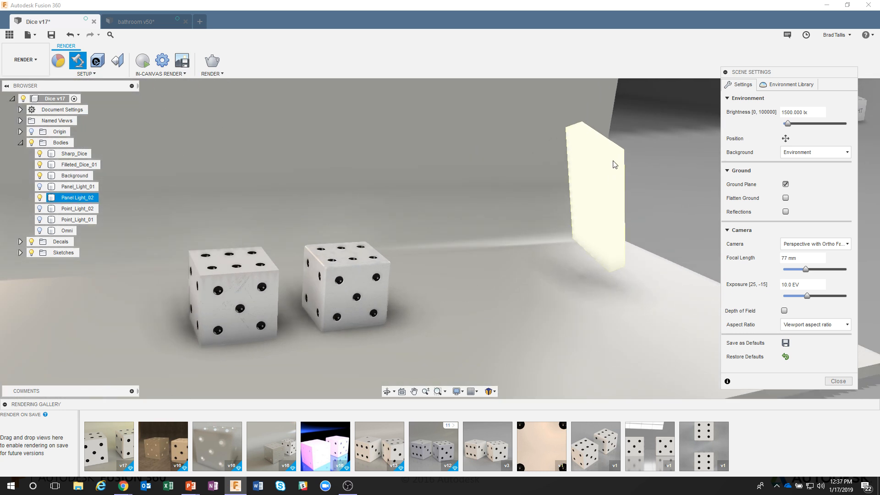
{"action": "middle_click_drag", "start_coordinate": [623, 182], "coordinate": [583, 181], "text": "shift"}
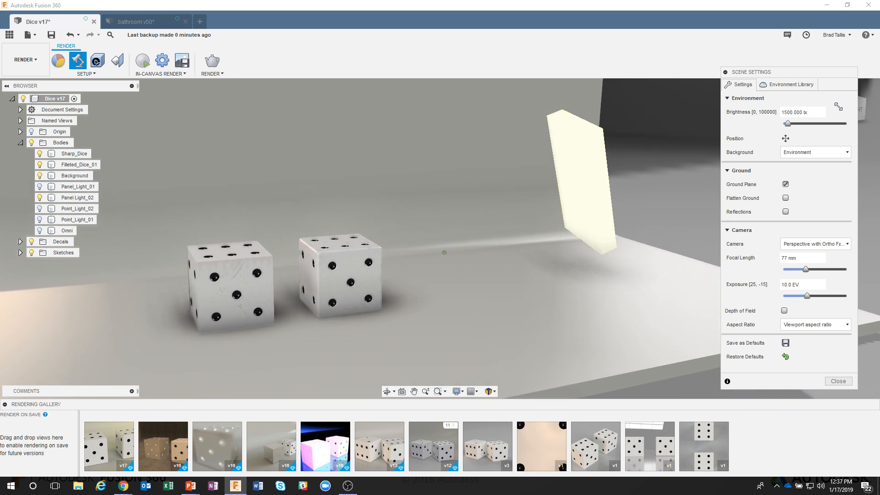
{"action": "left_click", "coordinate": [837, 382]}
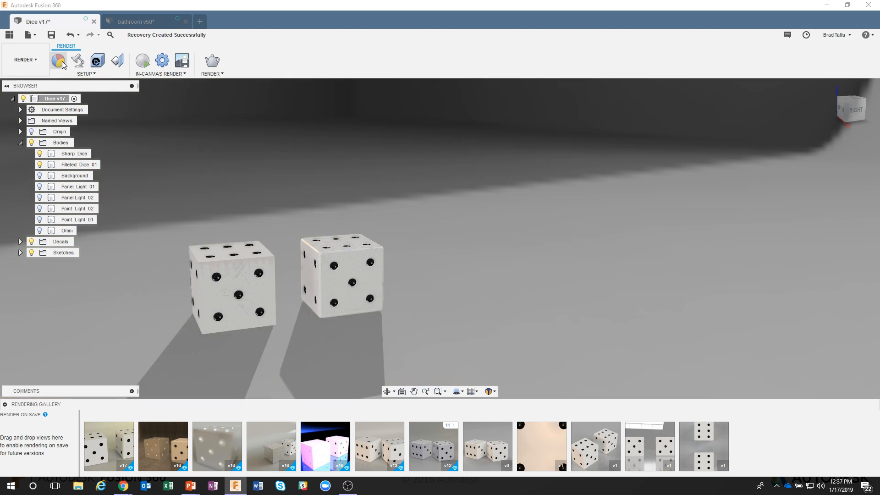
Open the Appearance library, enlarge its panel and browse the Other > Emissive appearance folder.
{"action": "left_click", "coordinate": [59, 60]}
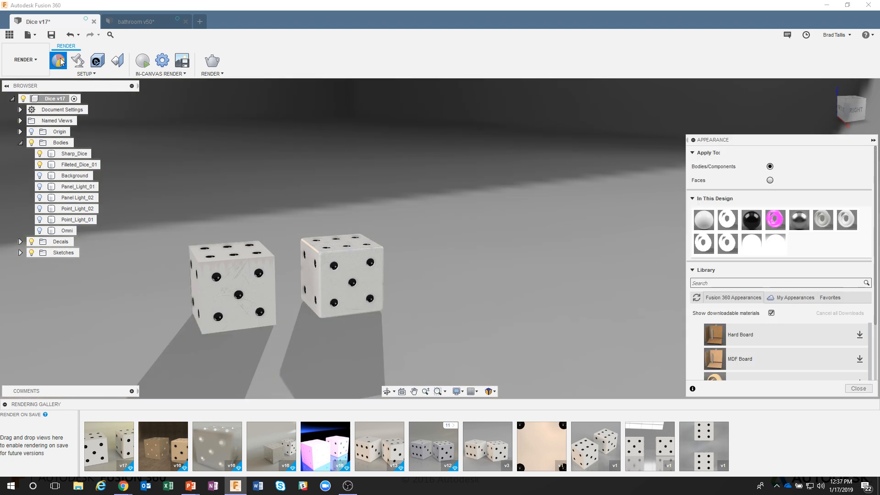
{"action": "left_click_drag", "start_coordinate": [773, 139], "coordinate": [678, 111]}
{"action": "left_click", "coordinate": [40, 197]}
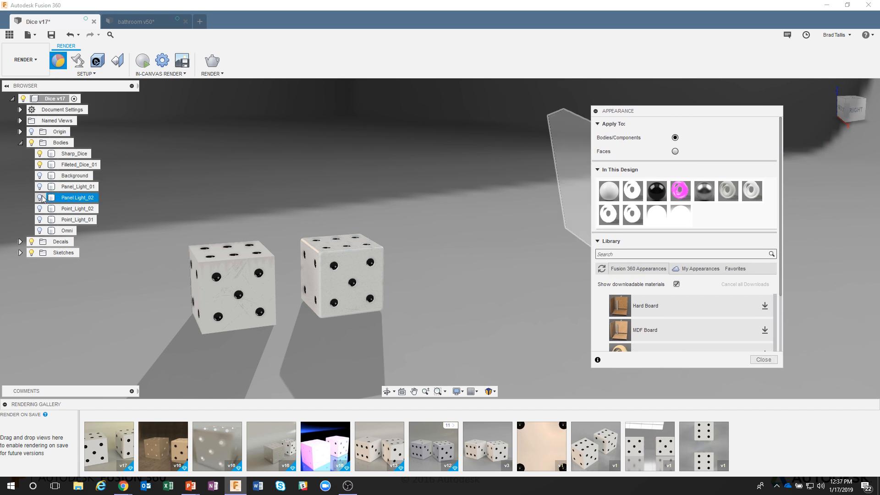
{"action": "middle_click_drag", "start_coordinate": [411, 204], "coordinate": [438, 210], "text": "shift"}
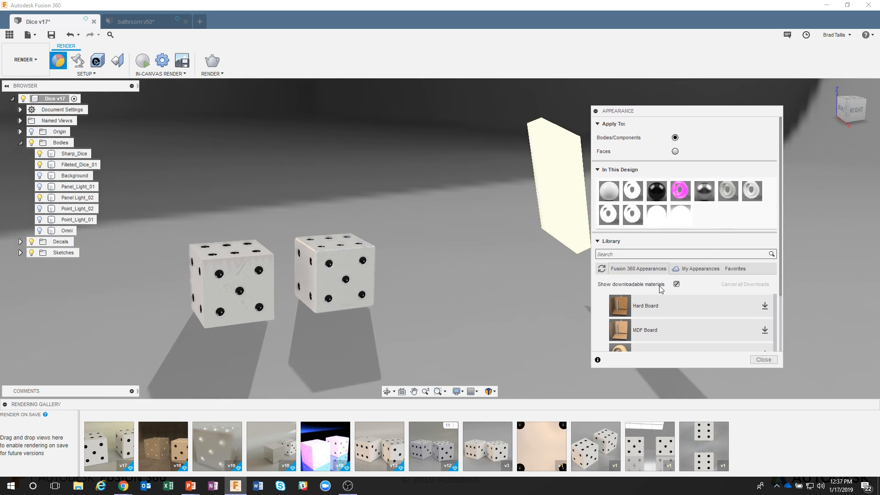
{"action": "left_click_drag", "start_coordinate": [747, 111], "coordinate": [778, 26]}
{"action": "left_click_drag", "start_coordinate": [803, 283], "coordinate": [845, 429]}
{"action": "scroll", "coordinate": [679, 266], "scroll_direction": "up", "scroll_amount": 5}
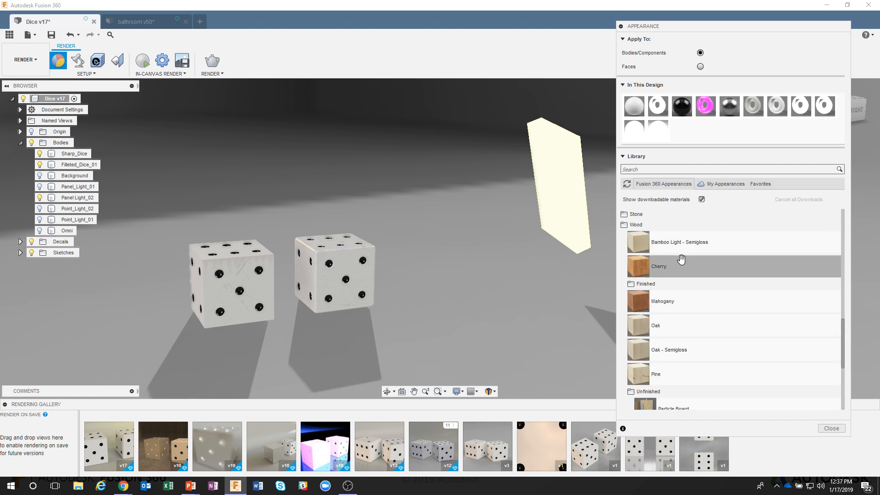
{"action": "scroll", "coordinate": [673, 275], "scroll_direction": "up", "scroll_amount": 5}
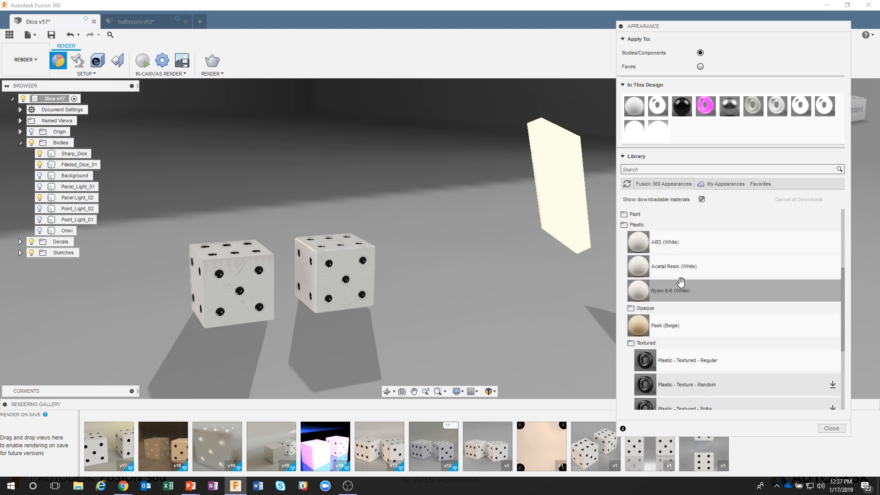
{"action": "left_click", "coordinate": [661, 340]}
{"action": "left_click", "coordinate": [639, 225]}
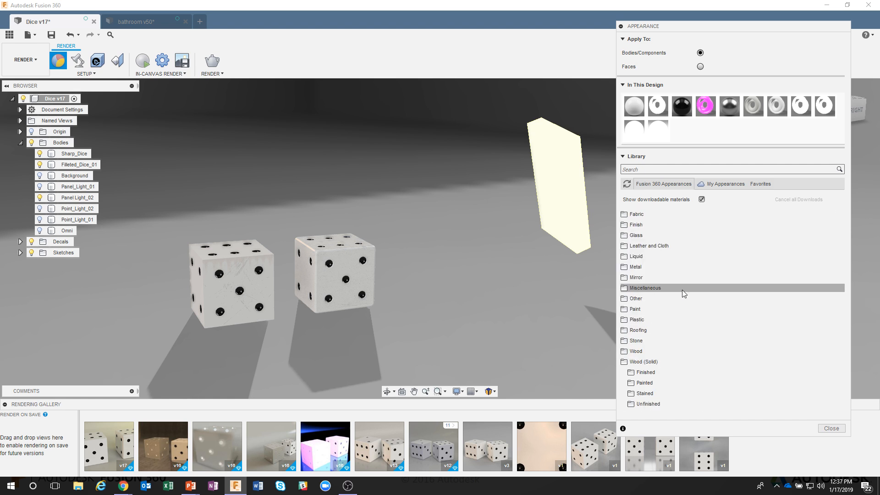
{"action": "left_click", "coordinate": [647, 362]}
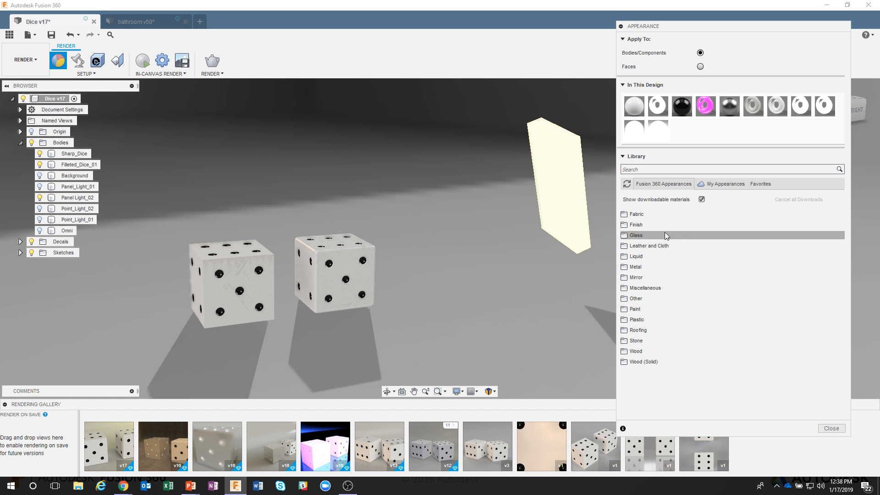
{"action": "left_click", "coordinate": [648, 300]}
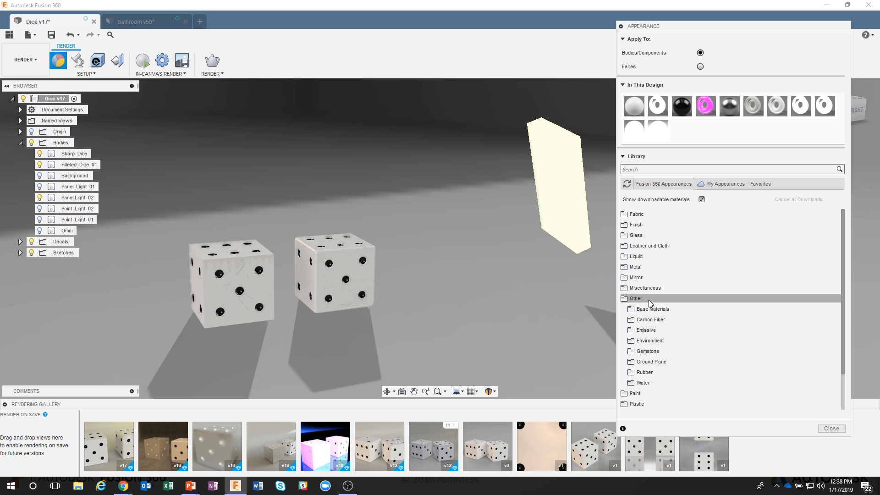
{"action": "left_click", "coordinate": [660, 330]}
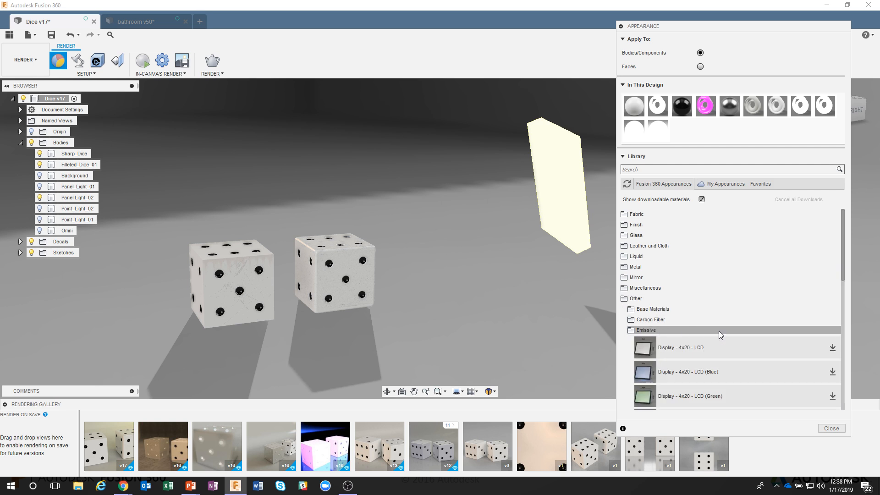
Apply the LED (Green) appearance from Miscellaneous > Emissive to the panel light body.
{"action": "scroll", "coordinate": [755, 338], "scroll_direction": "down", "scroll_amount": 10}
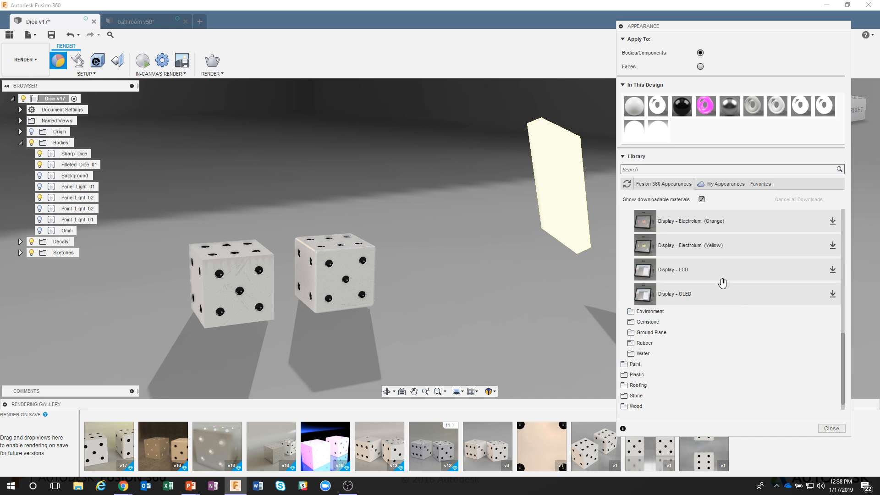
{"action": "scroll", "coordinate": [724, 284], "scroll_direction": "up", "scroll_amount": 5}
{"action": "scroll", "coordinate": [739, 293], "scroll_direction": "up", "scroll_amount": 3}
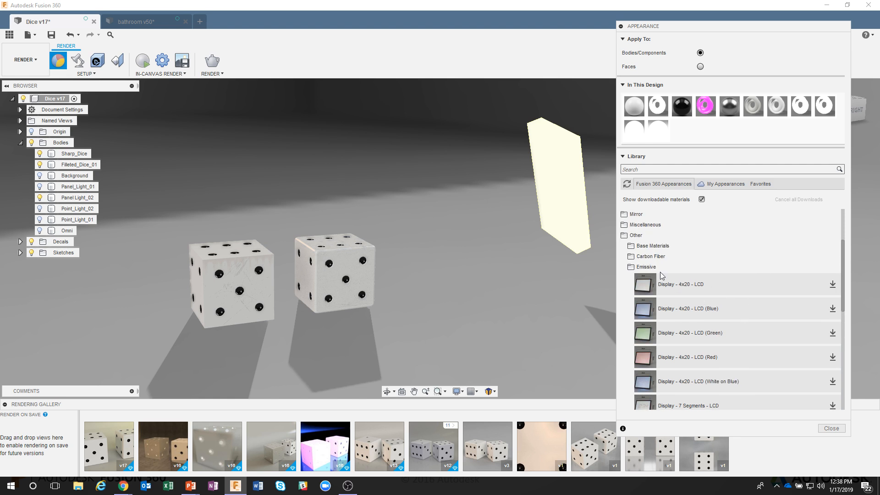
{"action": "mouse_move", "coordinate": [843, 275]}
{"action": "left_mouse_down"}
{"action": "mouse_move", "coordinate": [845, 357]}
{"action": "mouse_move", "coordinate": [845, 280]}
{"action": "left_mouse_up"}
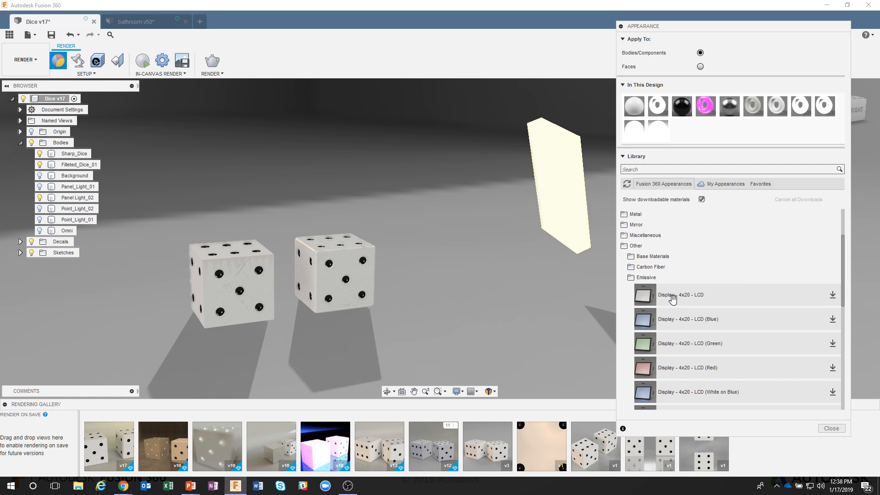
{"action": "left_click", "coordinate": [651, 279]}
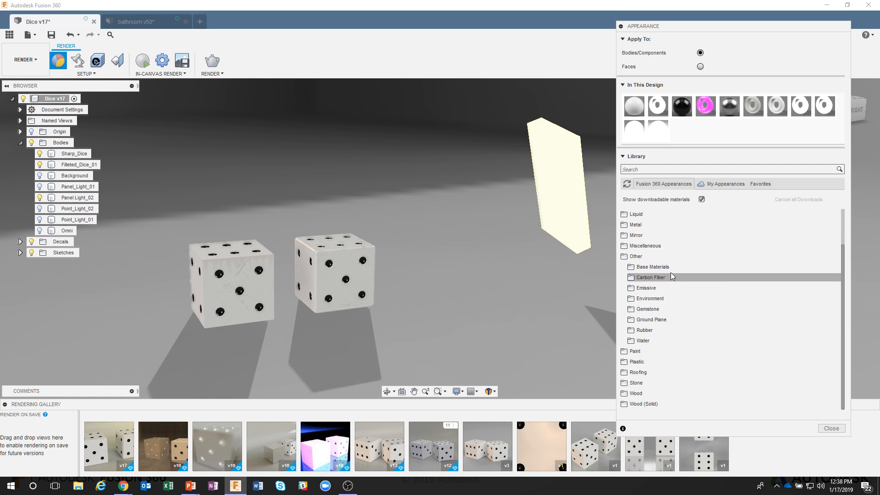
{"action": "left_click", "coordinate": [644, 248]}
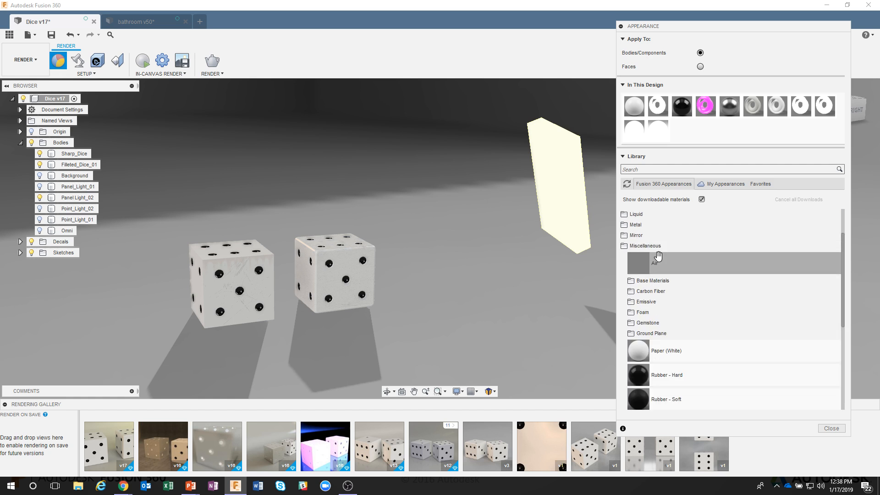
{"action": "left_click", "coordinate": [665, 302]}
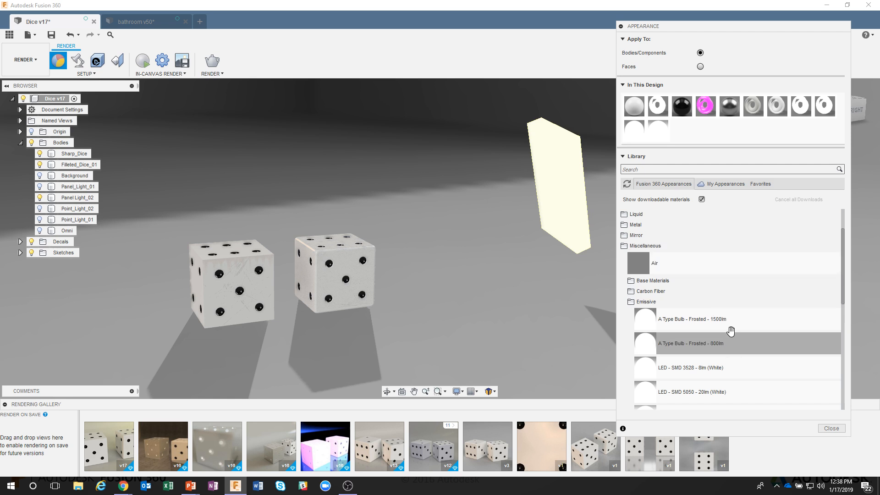
{"action": "left_click_drag", "start_coordinate": [842, 261], "coordinate": [840, 310]}
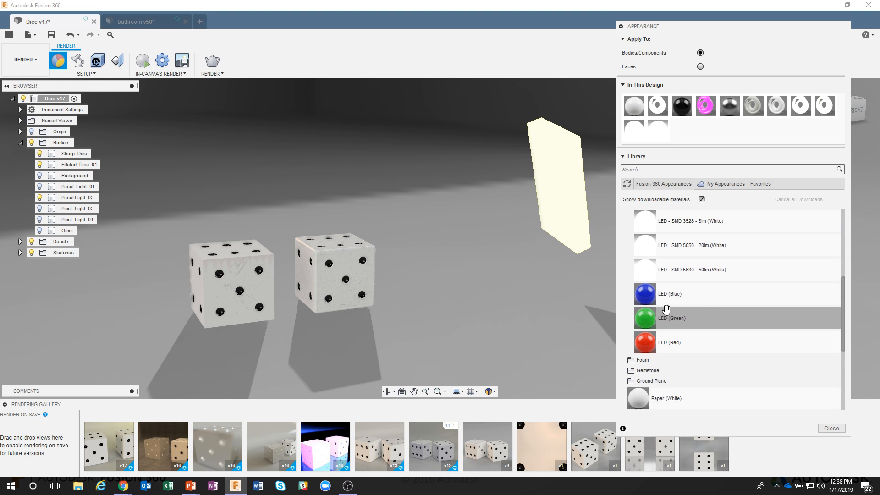
{"action": "left_click_drag", "start_coordinate": [648, 316], "coordinate": [557, 184]}
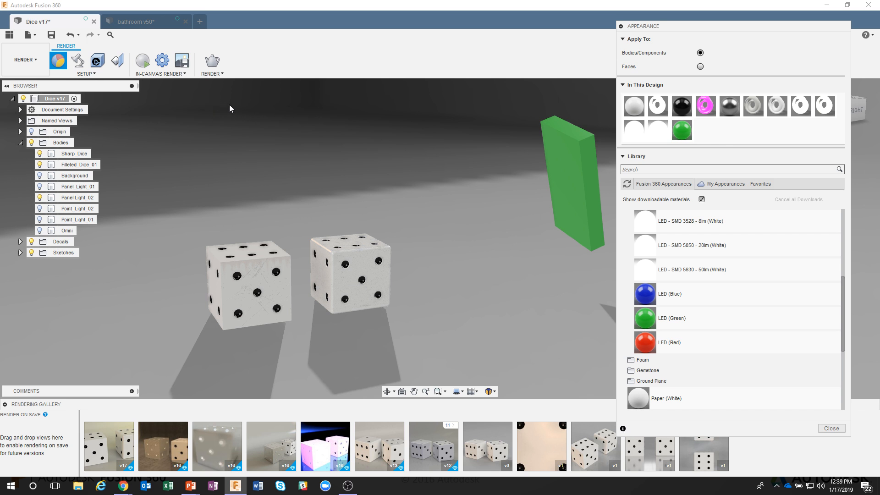
Set the environment brightness to 0 lx and start the in-canvas render.
{"action": "left_click", "coordinate": [79, 63]}
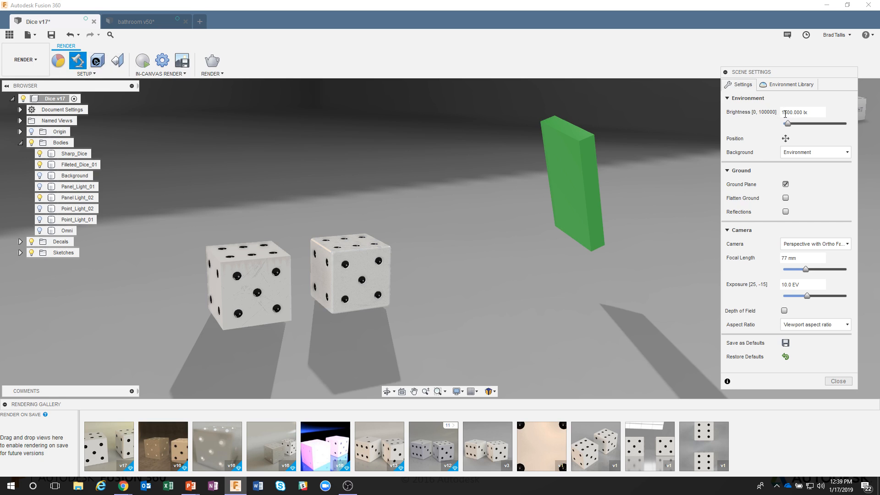
{"action": "left_click_drag", "start_coordinate": [788, 126], "coordinate": [745, 127]}
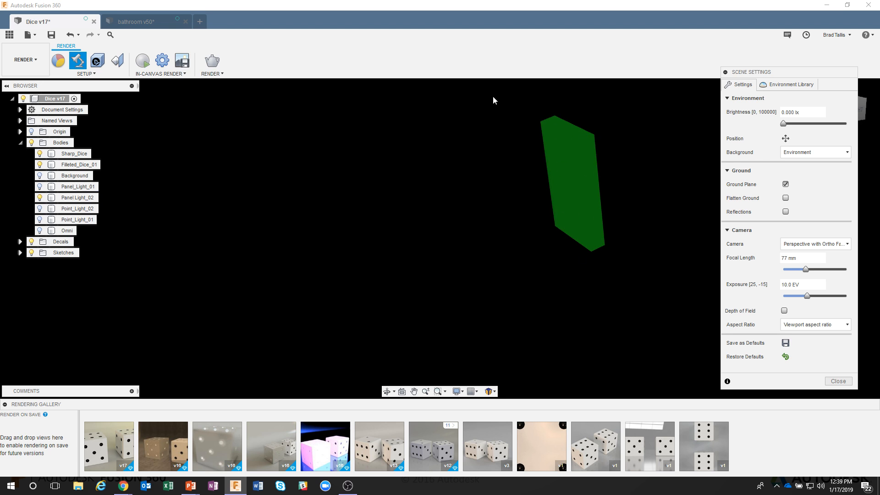
{"action": "left_click", "coordinate": [142, 62]}
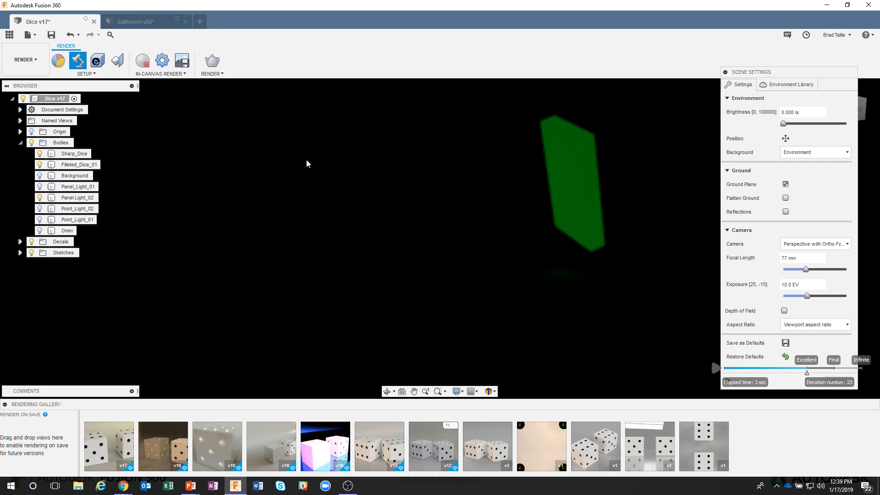
{"action": "left_click", "coordinate": [63, 64]}
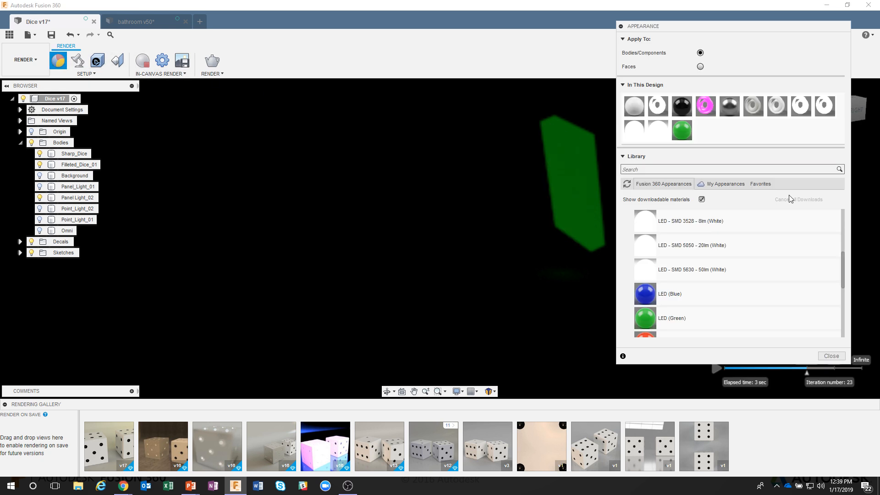
{"action": "right_click", "coordinate": [682, 130]}
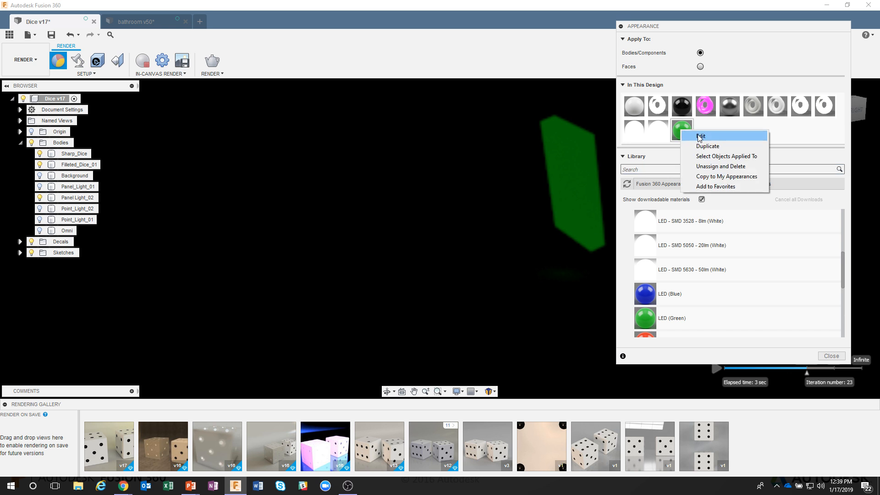
{"action": "left_click", "coordinate": [700, 137]}
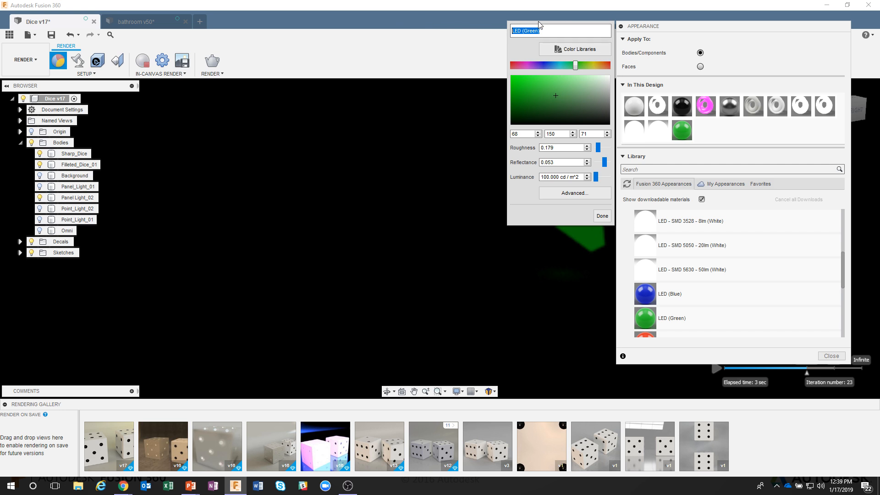
{"action": "left_click_drag", "start_coordinate": [541, 28], "coordinate": [491, 36]}
{"action": "left_click", "coordinate": [604, 216]}
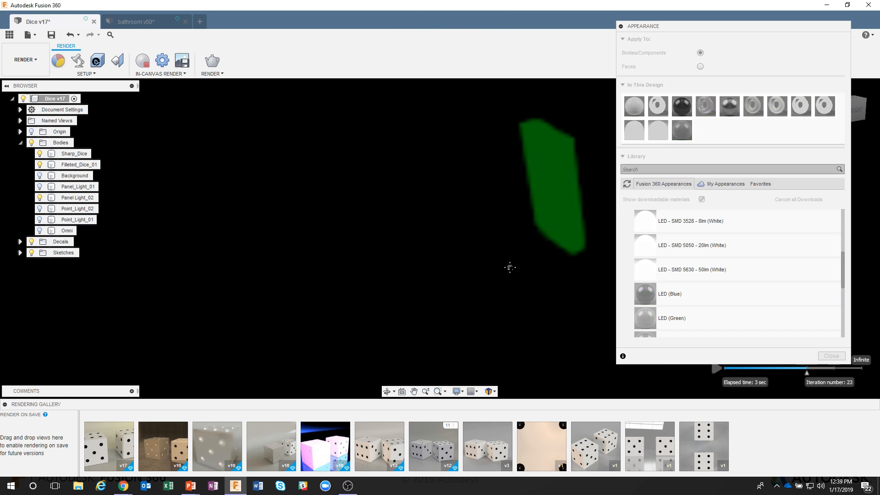
Edit the LED (Green) appearance and set its luminance to 10000 cd/m².
{"action": "middle_click_drag", "start_coordinate": [510, 264], "coordinate": [423, 284]}
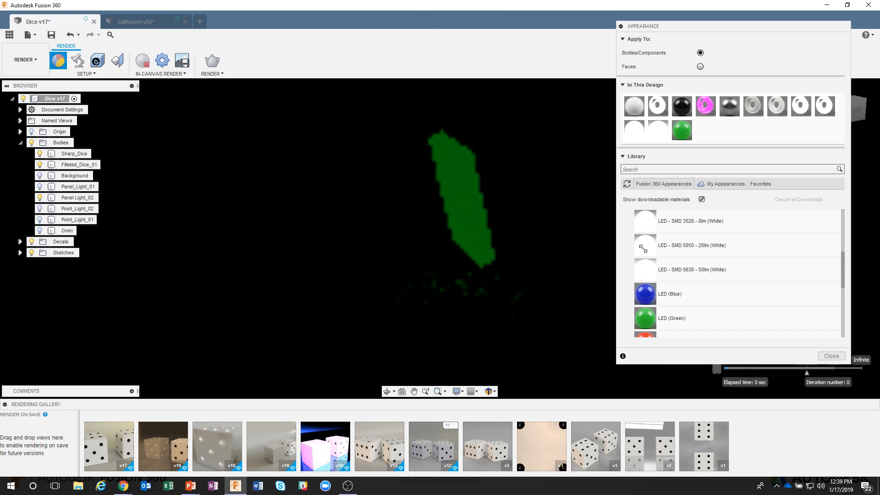
{"action": "right_click", "coordinate": [681, 131]}
{"action": "left_click", "coordinate": [687, 133]}
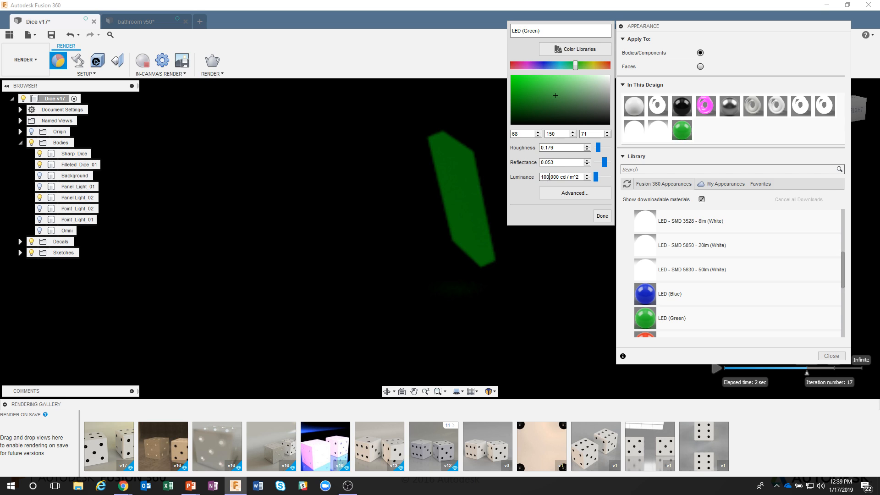
{"action": "left_click", "coordinate": [596, 179]}
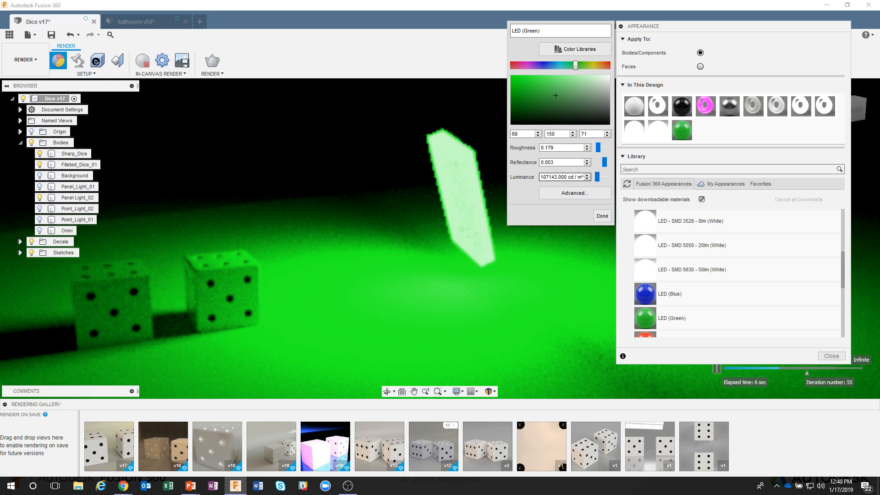
{"action": "left_click_drag", "start_coordinate": [597, 177], "coordinate": [578, 182]}
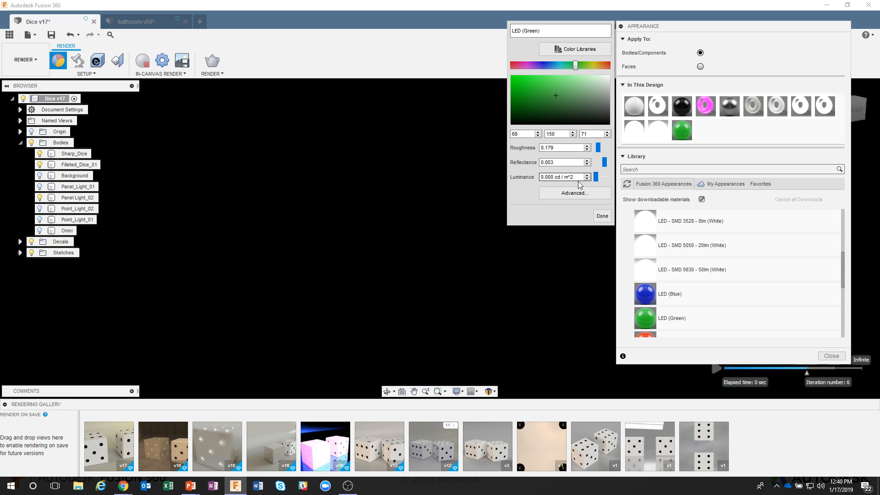
{"action": "type", "text": "1000"}
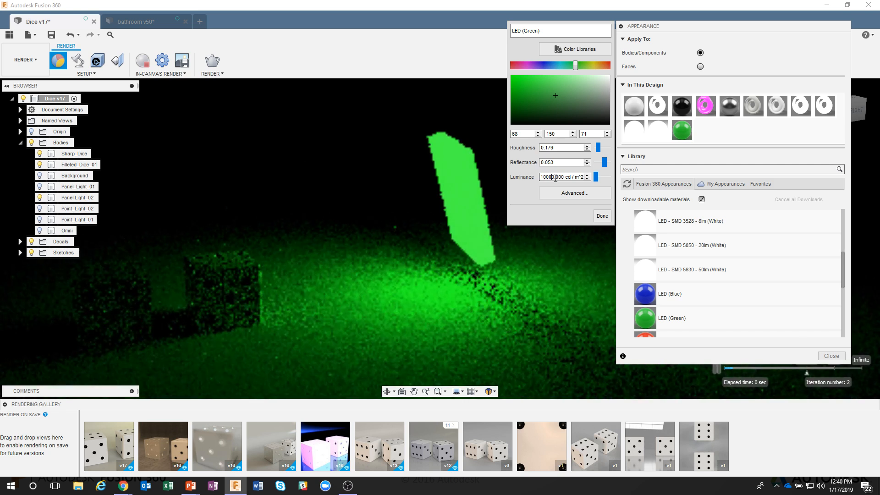
{"action": "key", "text": "BackSpace"}
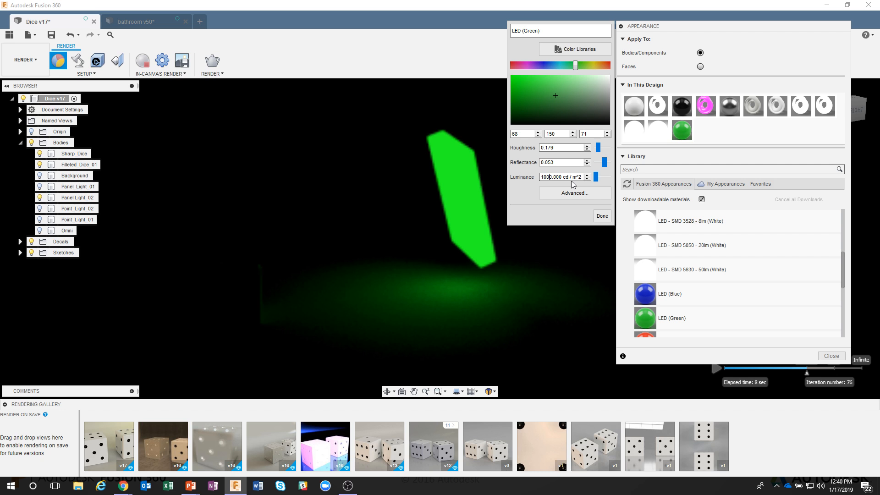
{"action": "type", "text": "0"}
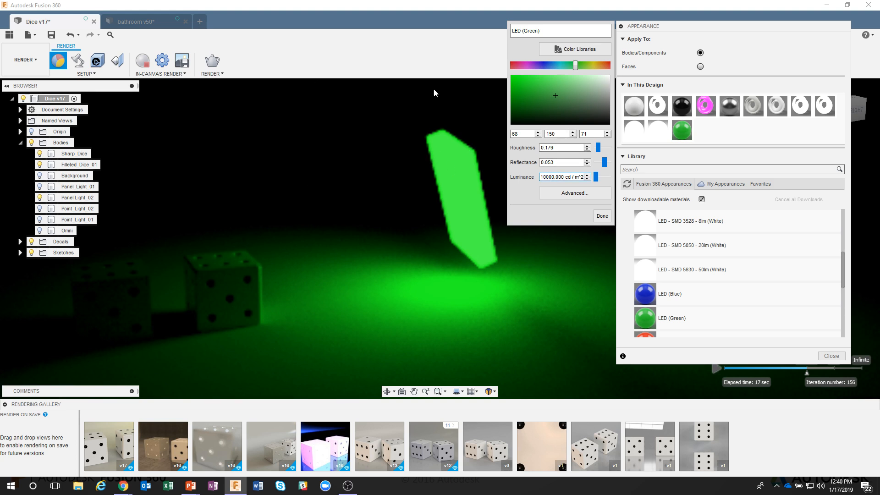
Close the appearance editor and toggle the Panel_Light_01 body's visibility back on.
{"action": "left_click", "coordinate": [603, 215]}
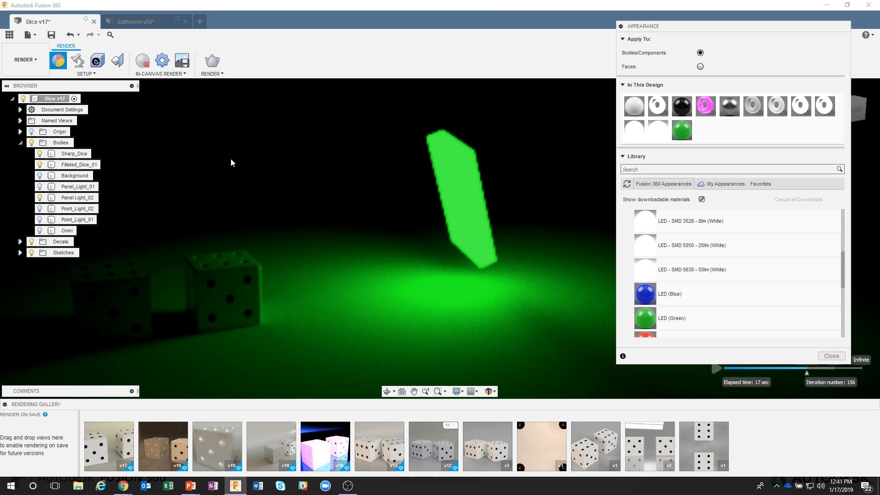
{"action": "left_click", "coordinate": [41, 188]}
{"action": "left_click", "coordinate": [40, 187]}
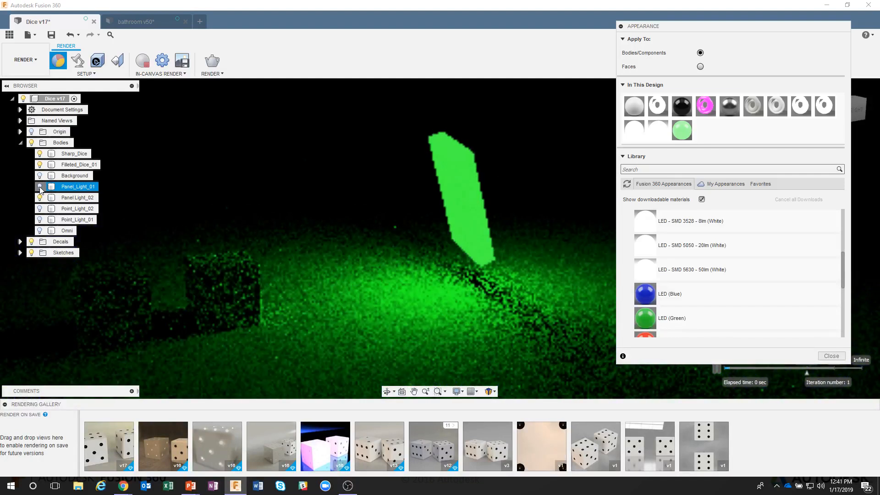
{"action": "left_click", "coordinate": [41, 188]}
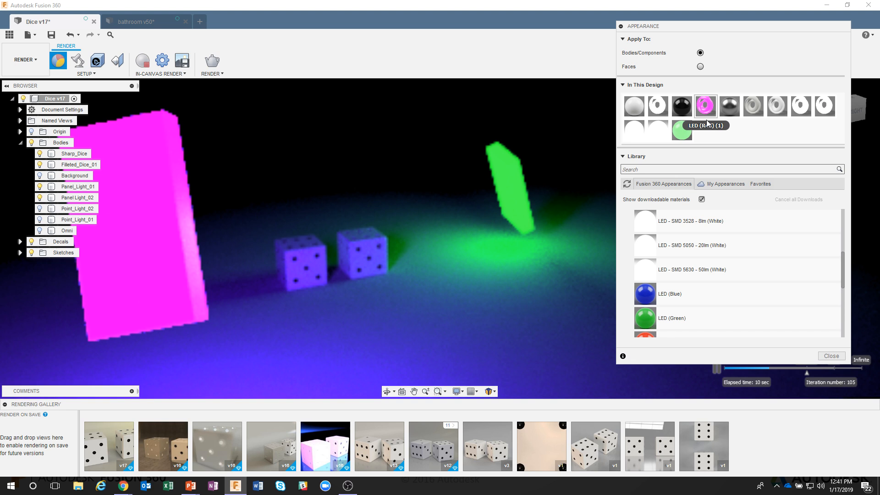
Drag the Steel - Satin appearance from the design's appearances onto the left die.
{"action": "left_click", "coordinate": [715, 113]}
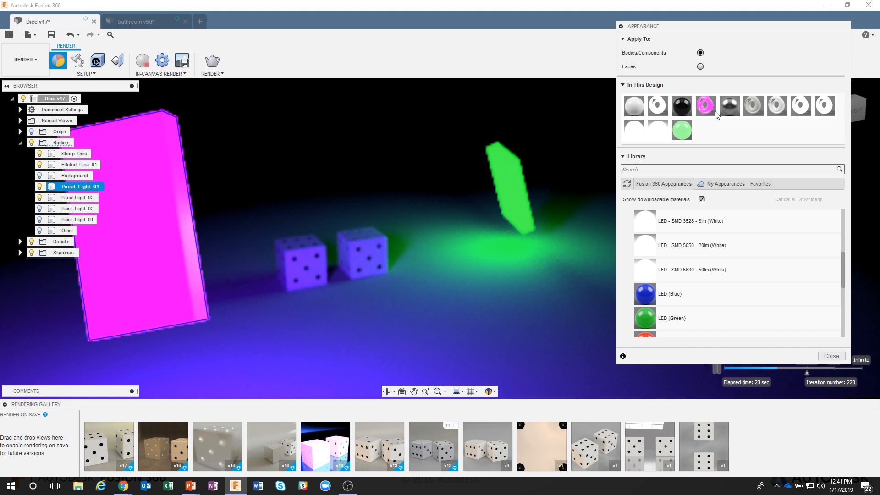
{"action": "left_click_drag", "start_coordinate": [730, 105], "coordinate": [318, 280]}
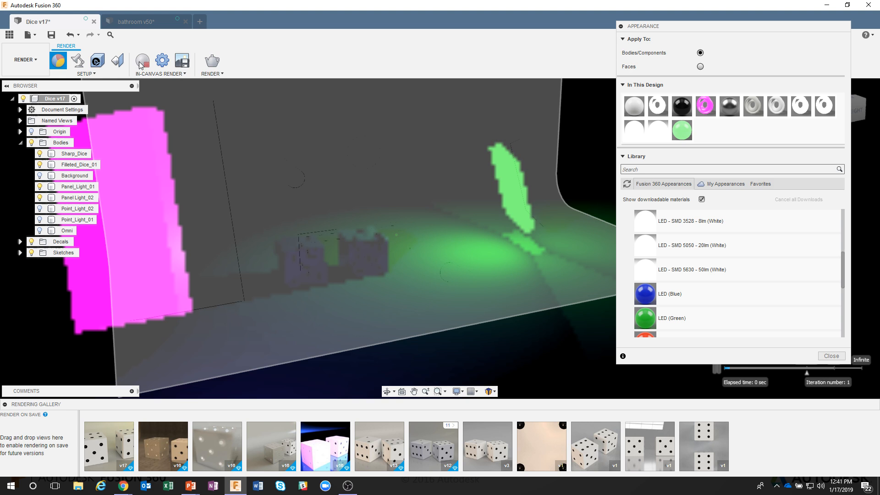
Restart the in-canvas render and zoom in to inspect the lit dice.
{"action": "left_click", "coordinate": [140, 63]}
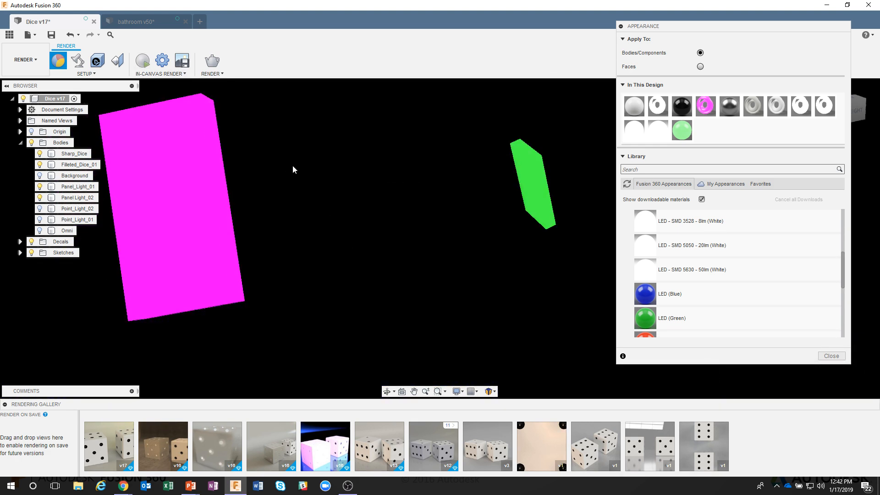
{"action": "left_click", "coordinate": [222, 120]}
{"action": "left_click", "coordinate": [143, 60]}
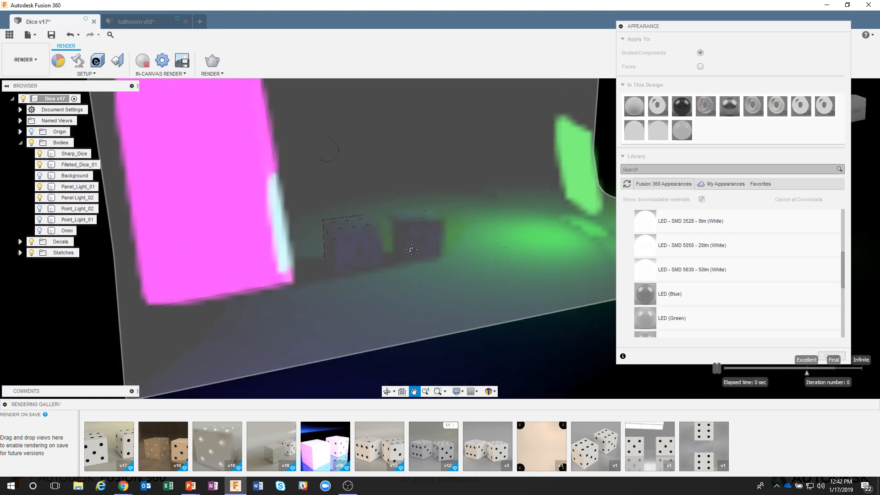
{"action": "scroll", "coordinate": [379, 252], "scroll_direction": "up", "scroll_amount": 5}
{"action": "scroll", "coordinate": [385, 251], "scroll_direction": "up", "scroll_amount": 2}
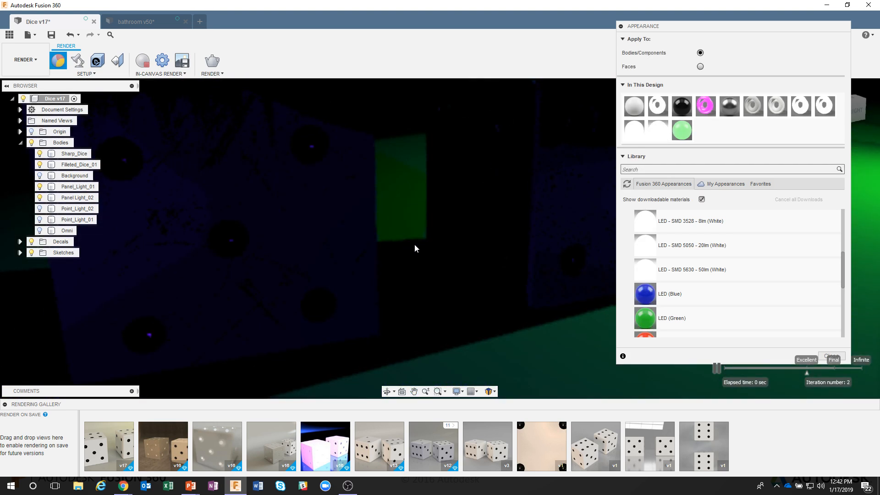
{"action": "scroll", "coordinate": [413, 226], "scroll_direction": "down", "scroll_amount": 3}
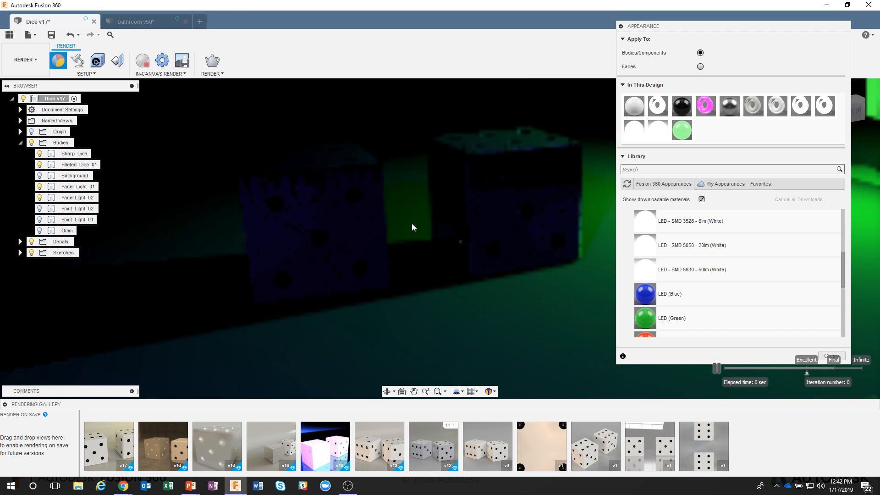
{"action": "scroll", "coordinate": [412, 225], "scroll_direction": "up", "scroll_amount": 1}
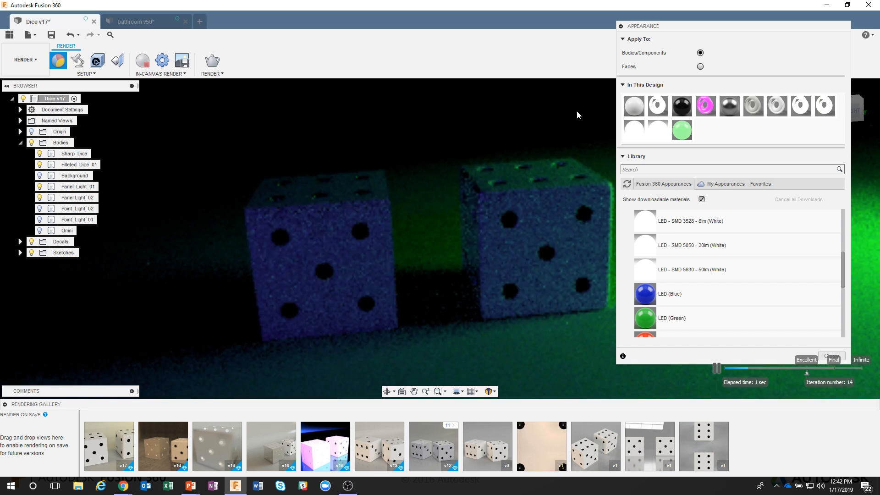
Stop the in-canvas render, hide both panel light bodies and show the Point_Light_02 body.
{"action": "key", "text": "e"}
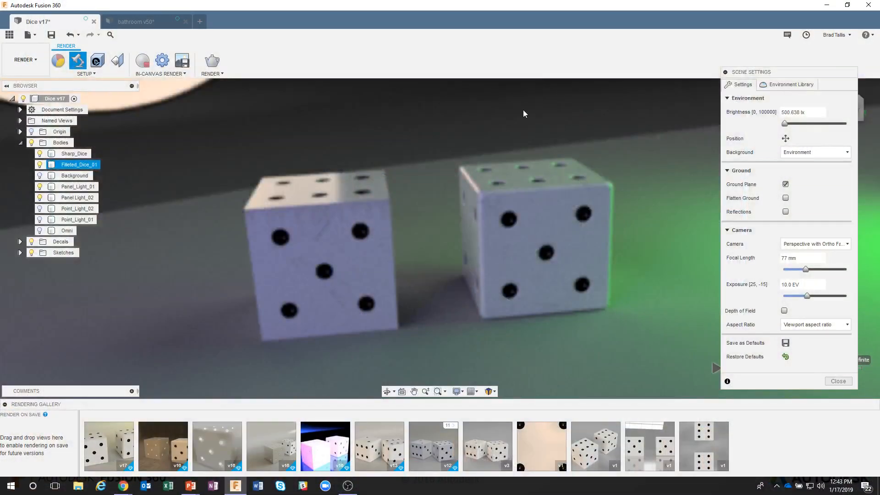
{"action": "left_click", "coordinate": [538, 113]}
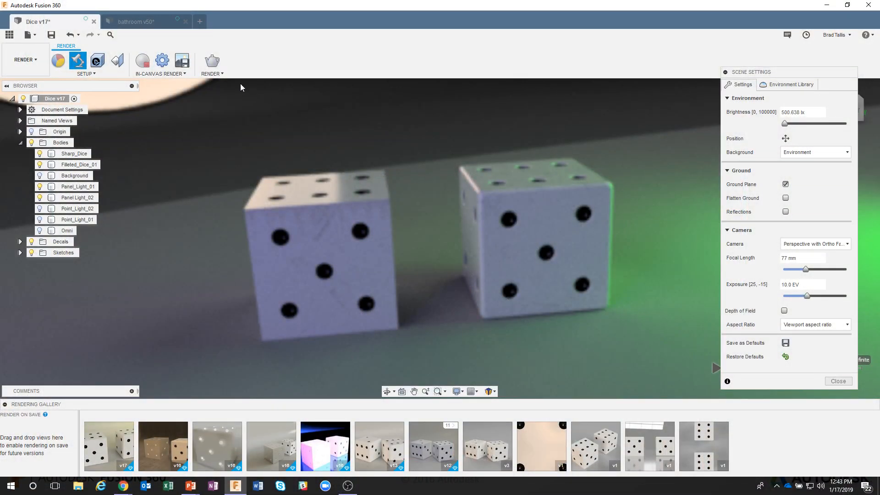
{"action": "left_click", "coordinate": [147, 68]}
{"action": "scroll", "coordinate": [443, 254], "scroll_direction": "down", "scroll_amount": 6}
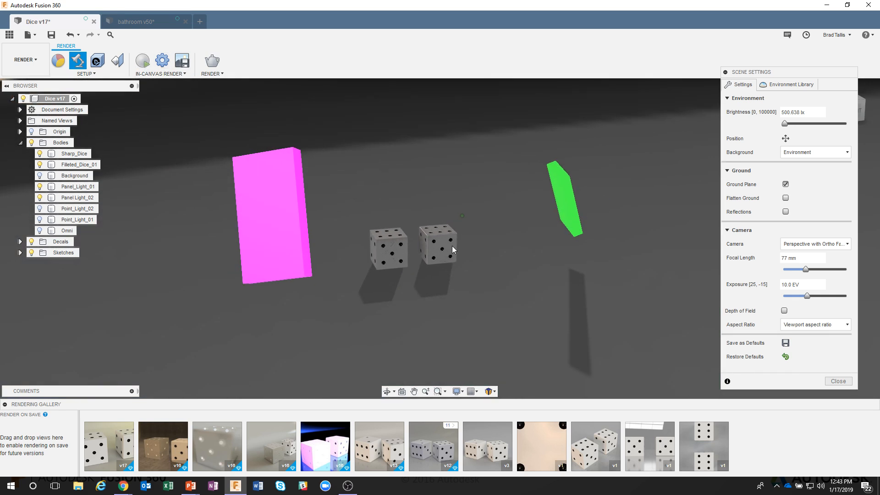
{"action": "scroll", "coordinate": [316, 214], "scroll_direction": "down", "scroll_amount": 3}
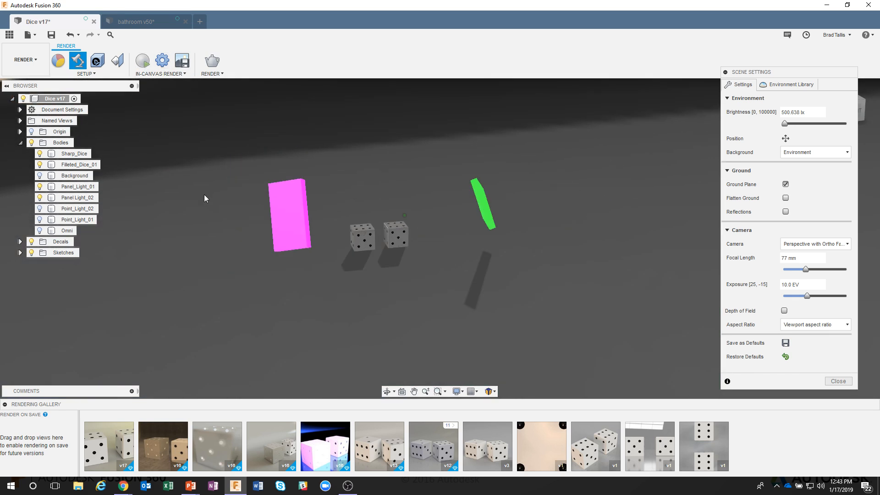
{"action": "left_click", "coordinate": [40, 187]}
{"action": "left_click", "coordinate": [40, 198]}
{"action": "left_click", "coordinate": [41, 209]}
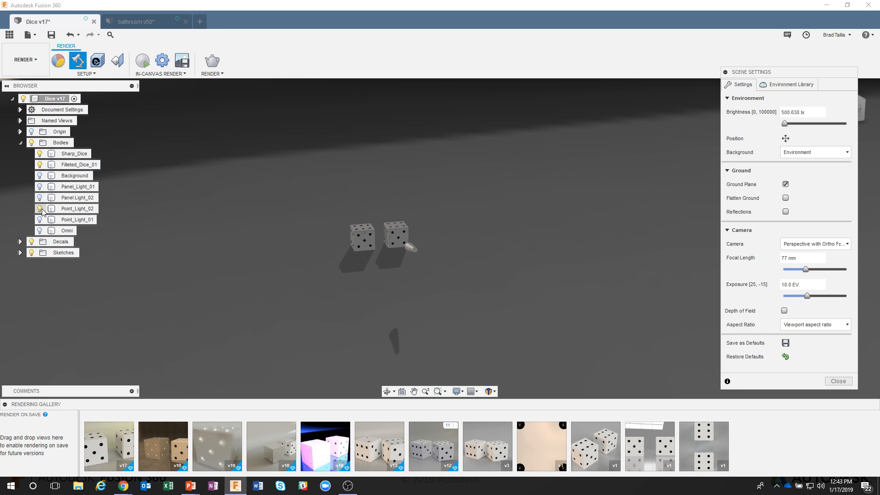
Apply the LED (Green) appearance to the flat end face of the Point_Light_02 cone.
{"action": "middle_click_drag", "start_coordinate": [377, 263], "coordinate": [414, 265], "text": "shift"}
{"action": "scroll", "coordinate": [414, 257], "scroll_direction": "up", "scroll_amount": 6}
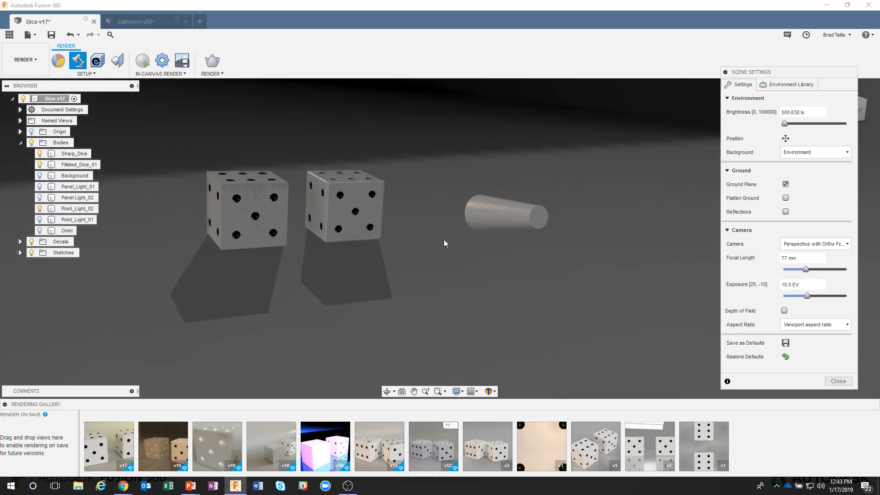
{"action": "middle_click_drag", "start_coordinate": [564, 221], "coordinate": [498, 237], "text": "shift"}
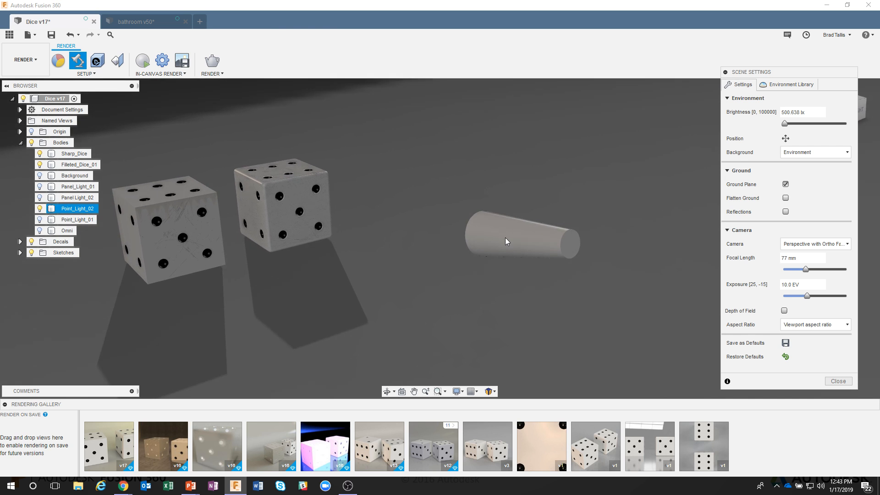
{"action": "scroll", "coordinate": [505, 237], "scroll_direction": "down", "scroll_amount": 1}
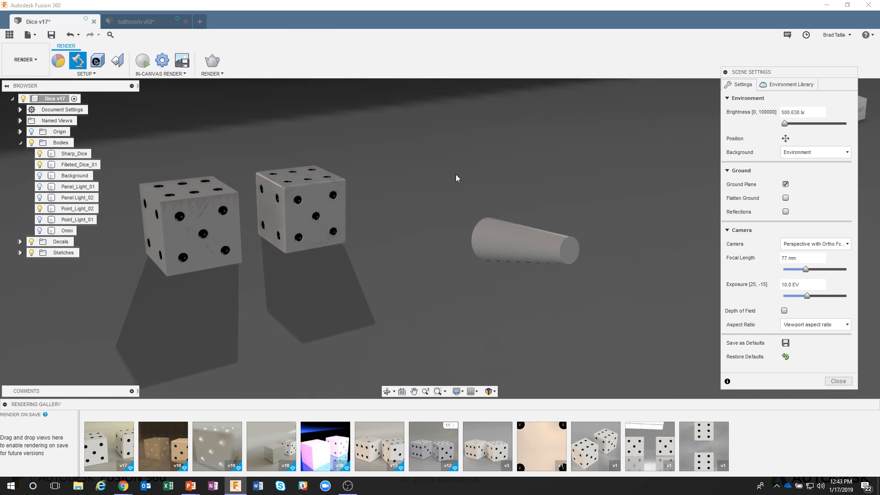
{"action": "left_click", "coordinate": [59, 61]}
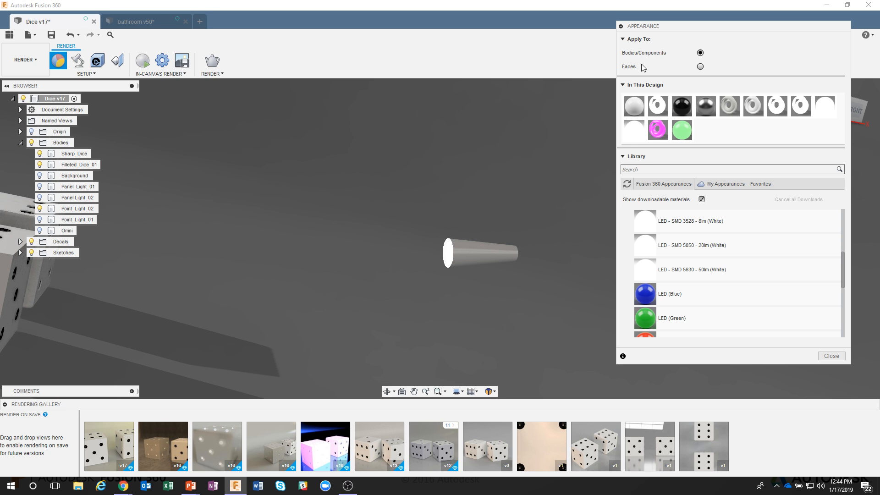
{"action": "left_click", "coordinate": [700, 67]}
{"action": "left_click_drag", "start_coordinate": [682, 130], "coordinate": [447, 255]}
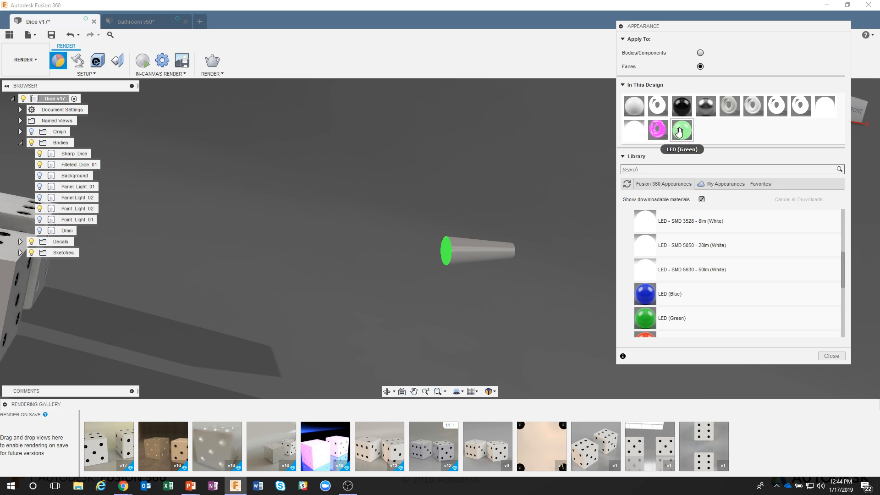
{"action": "left_click_drag", "start_coordinate": [682, 130], "coordinate": [443, 250]}
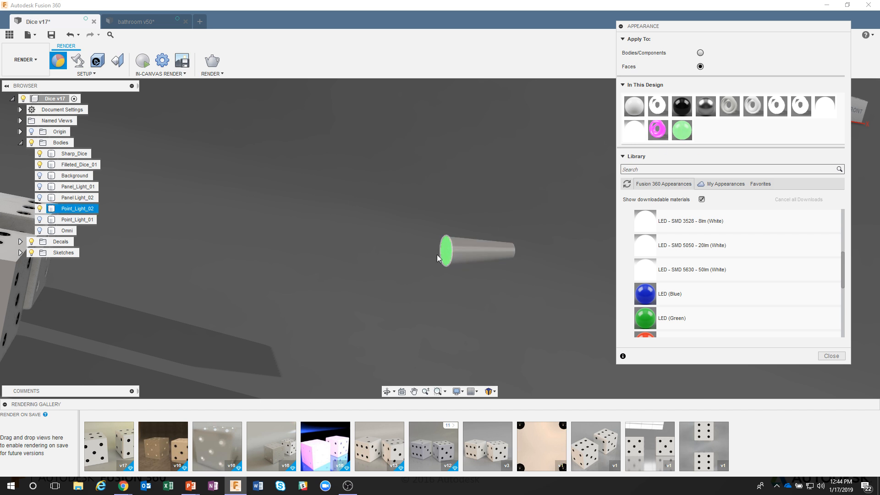
Set the environment brightness to 0 lx and start the in-canvas render.
{"action": "middle_click_drag", "start_coordinate": [389, 251], "coordinate": [290, 210], "text": "shift"}
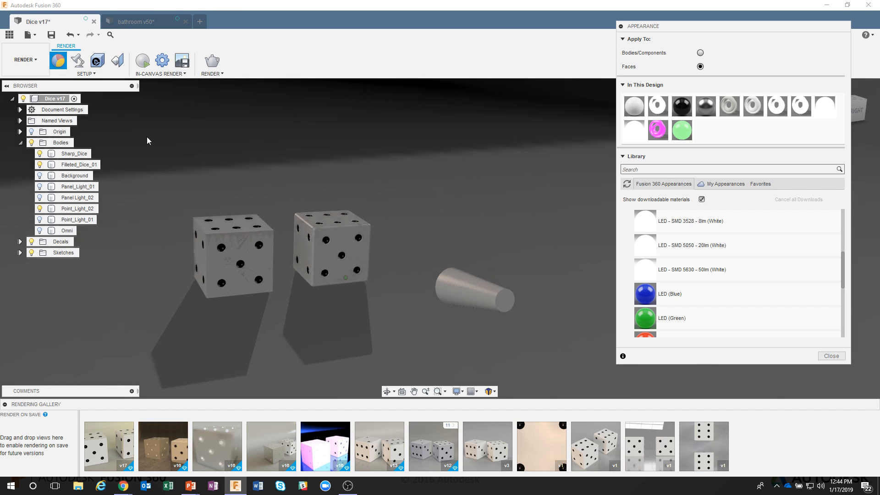
{"action": "left_click", "coordinate": [82, 67]}
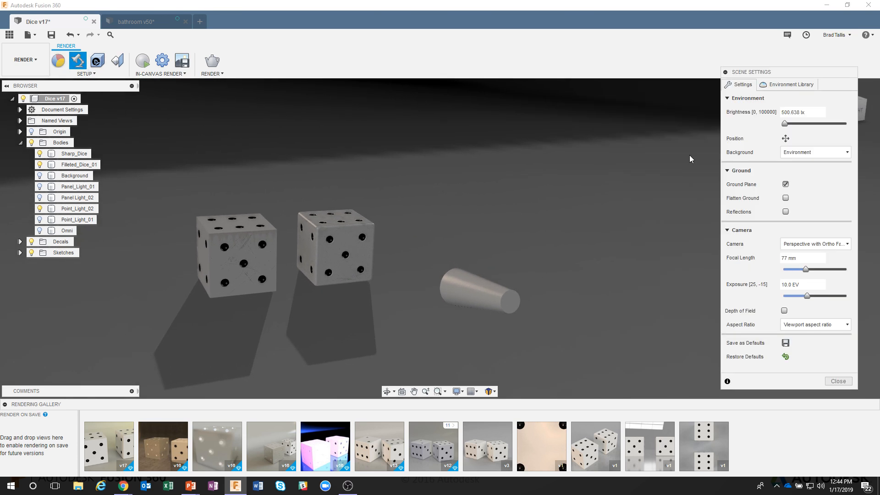
{"action": "left_click_drag", "start_coordinate": [786, 124], "coordinate": [763, 130]}
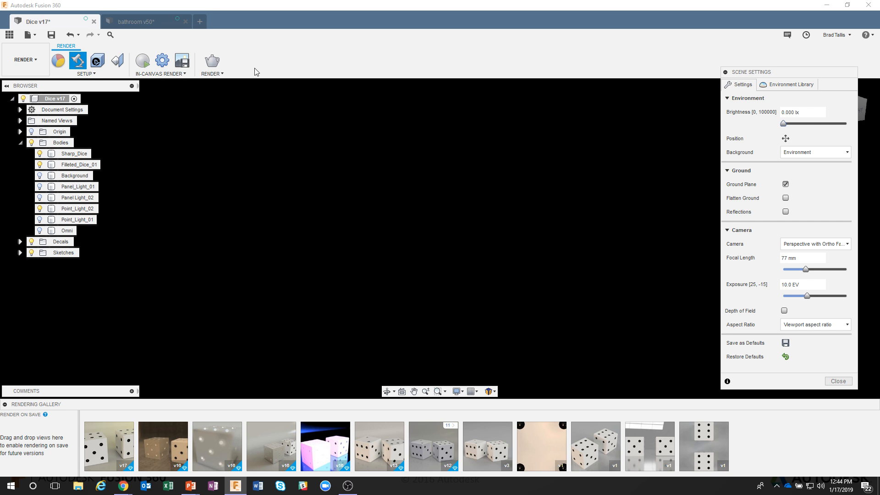
{"action": "left_click", "coordinate": [144, 62]}
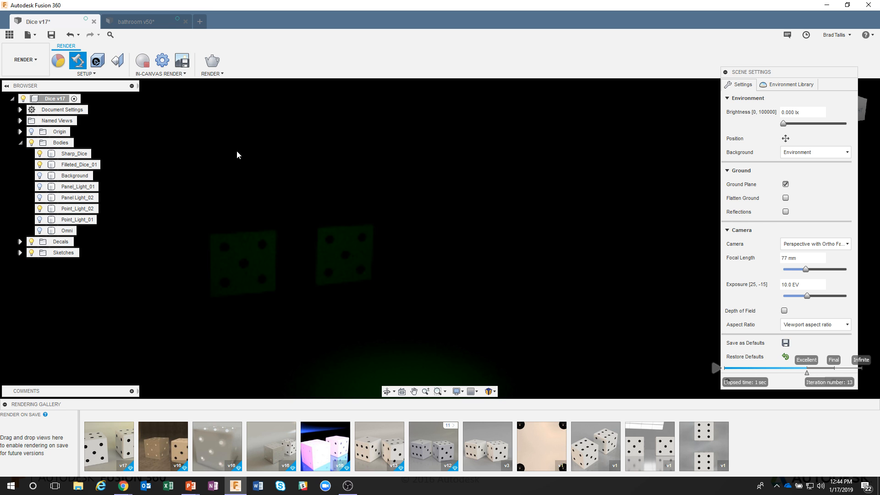
Edit the LED (Green) appearance and set its luminance to 100000 cd/m².
{"action": "left_click", "coordinate": [59, 60]}
{"action": "right_click", "coordinate": [682, 130]}
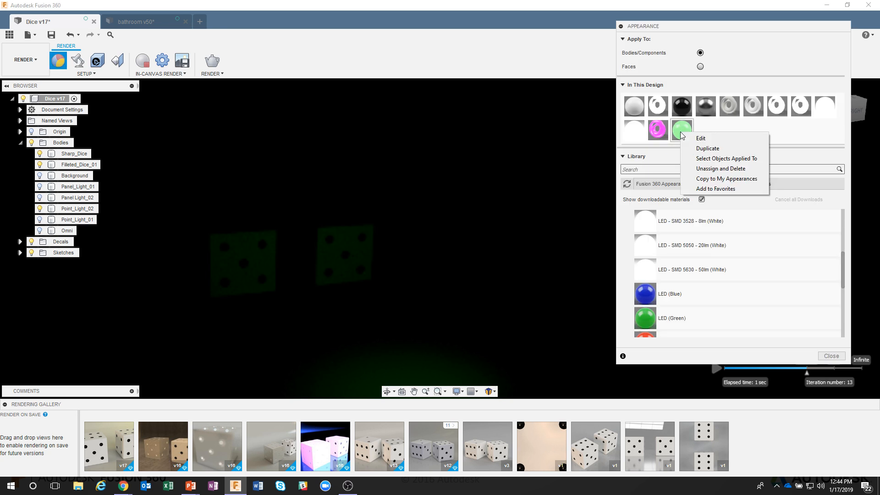
{"action": "left_click", "coordinate": [696, 139]}
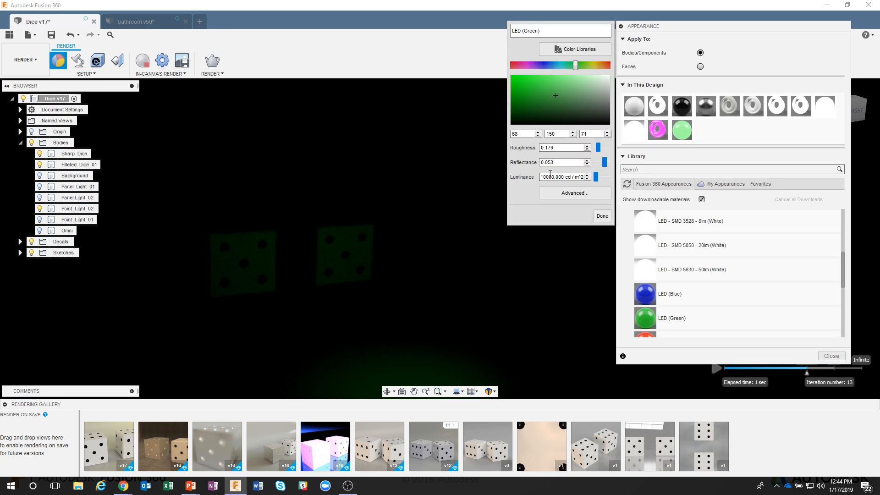
{"action": "type", "text": "0"}
{"action": "key", "text": "Return"}
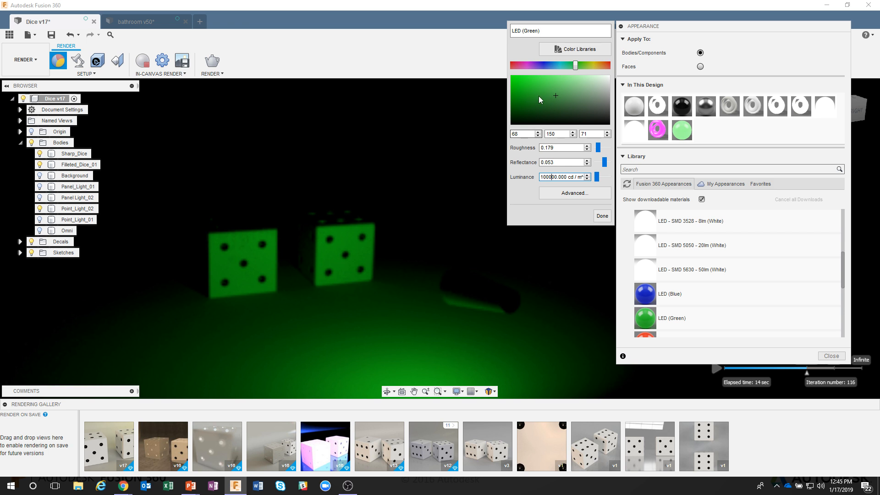
Change the LED (Green) colour to RGB 68, 119, 151 and close the editor.
{"action": "left_click_drag", "start_coordinate": [566, 69], "coordinate": [555, 67]}
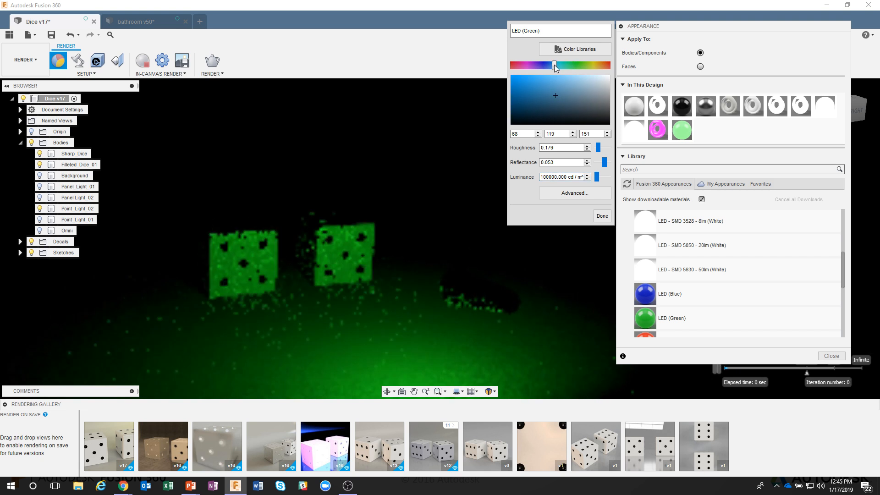
{"action": "left_click", "coordinate": [572, 84]}
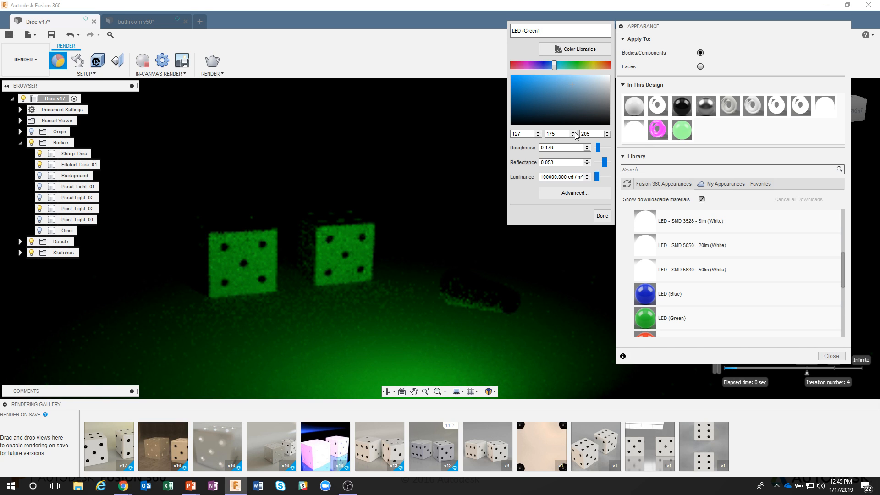
{"action": "left_click", "coordinate": [602, 216]}
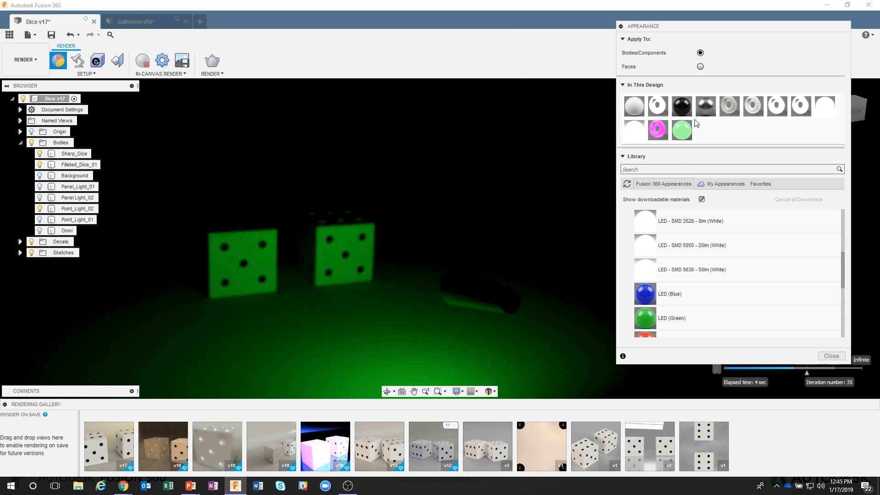
Switch appearance application to faces and browse the Miscellaneous > Emissive library folder.
{"action": "double_click", "coordinate": [683, 130]}
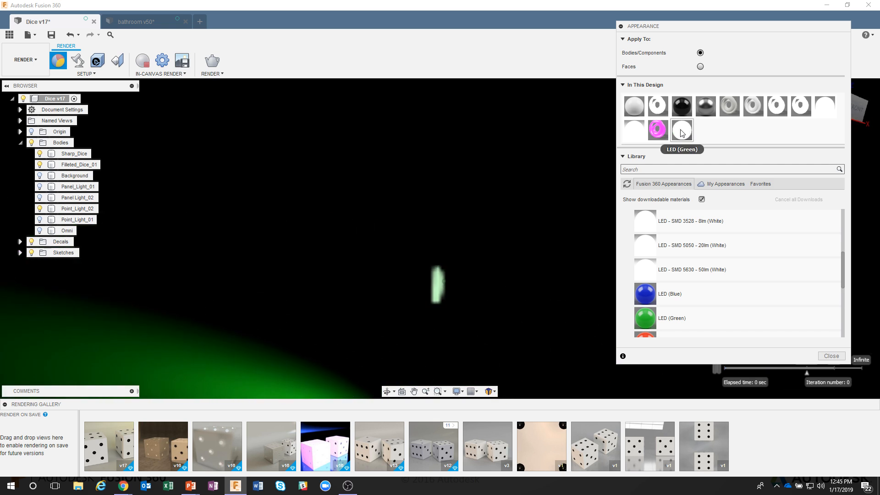
{"action": "left_click", "coordinate": [700, 67]}
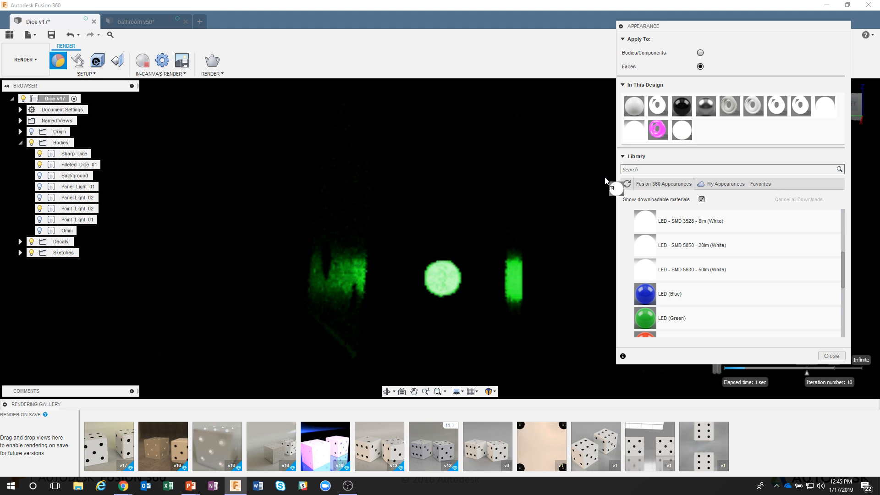
{"action": "left_click_drag", "start_coordinate": [605, 180], "coordinate": [514, 250]}
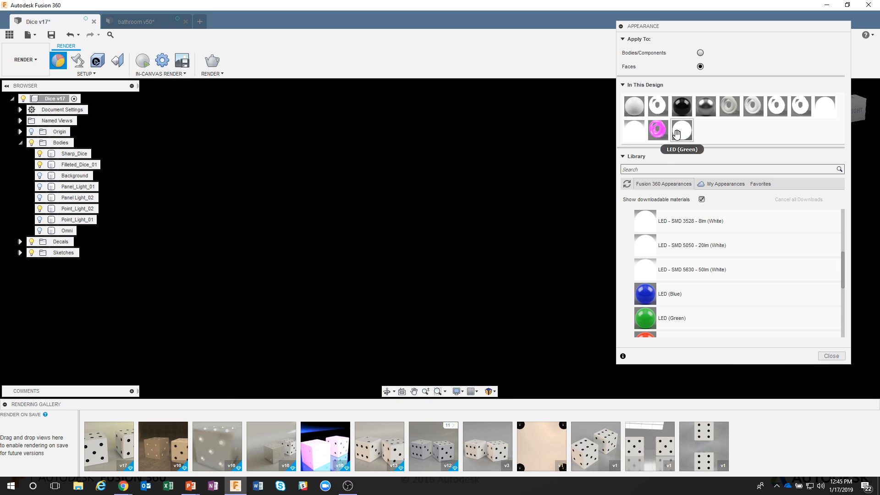
{"action": "scroll", "coordinate": [687, 275], "scroll_direction": "up", "scroll_amount": 5}
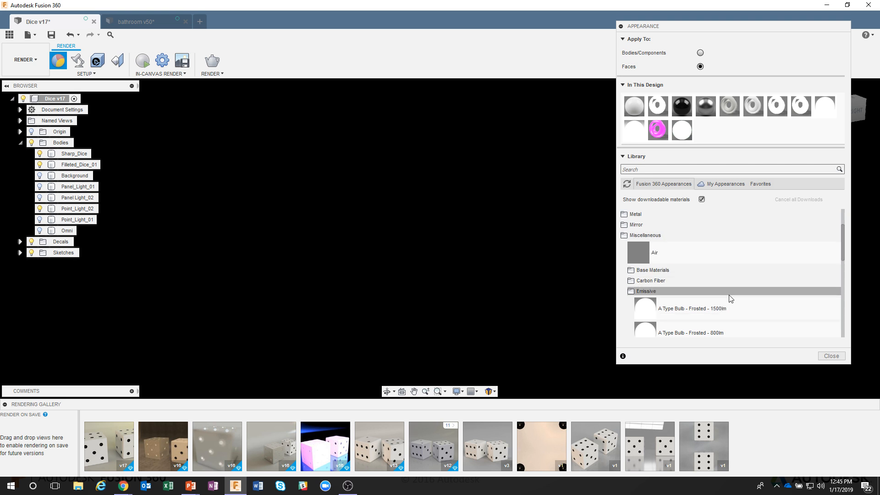
{"action": "scroll", "coordinate": [846, 268], "scroll_direction": "down", "scroll_amount": 2}
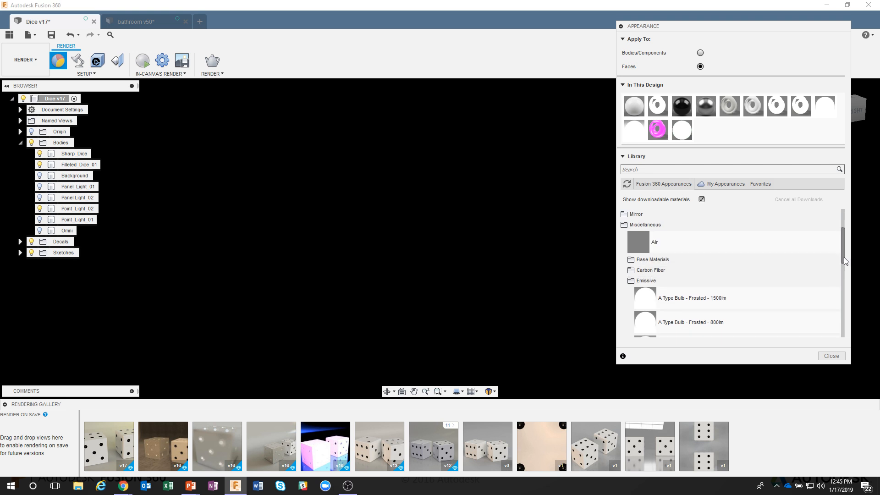
{"action": "mouse_move", "coordinate": [846, 268]}
{"action": "left_mouse_down"}
{"action": "mouse_move", "coordinate": [849, 294]}
{"action": "mouse_move", "coordinate": [850, 279]}
{"action": "left_mouse_up"}
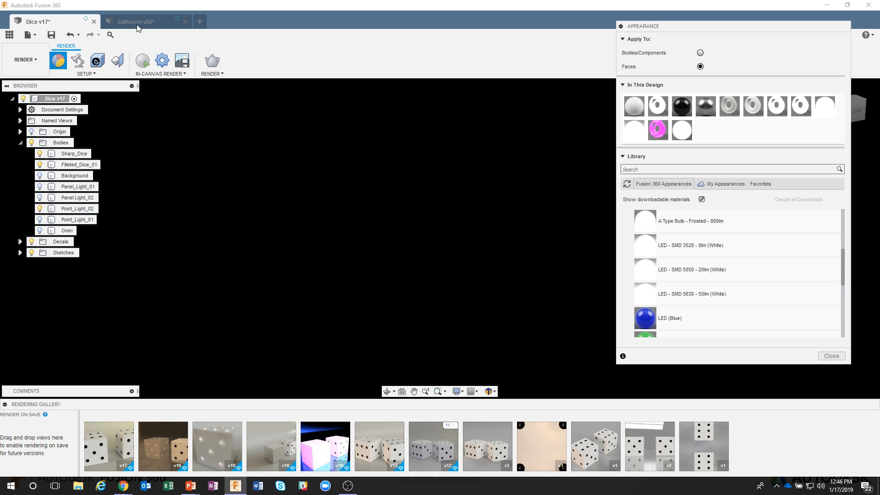
Switch to the bathroom design and orbit and zoom around the model to inspect it.
{"action": "left_click", "coordinate": [148, 21]}
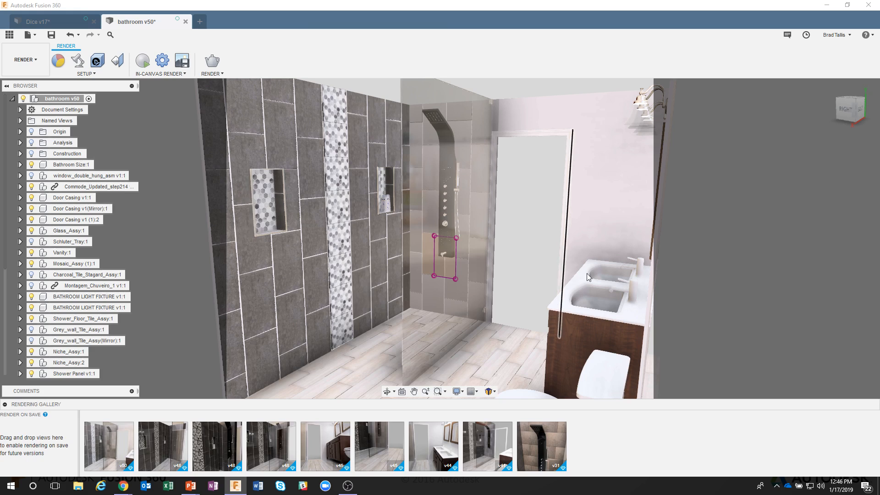
{"action": "middle_click_drag", "start_coordinate": [646, 196], "coordinate": [536, 226], "text": "shift"}
{"action": "middle_click_drag", "start_coordinate": [572, 166], "coordinate": [503, 172]}
{"action": "middle_click_drag", "start_coordinate": [467, 267], "coordinate": [418, 227], "text": "shift"}
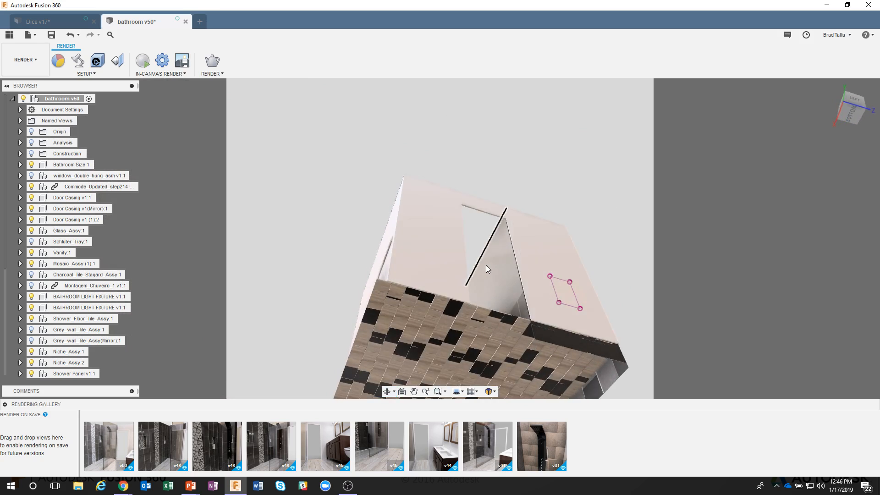
{"action": "middle_click_drag", "start_coordinate": [501, 263], "coordinate": [513, 307], "text": "shift"}
{"action": "scroll", "coordinate": [513, 306], "scroll_direction": "up", "scroll_amount": 5}
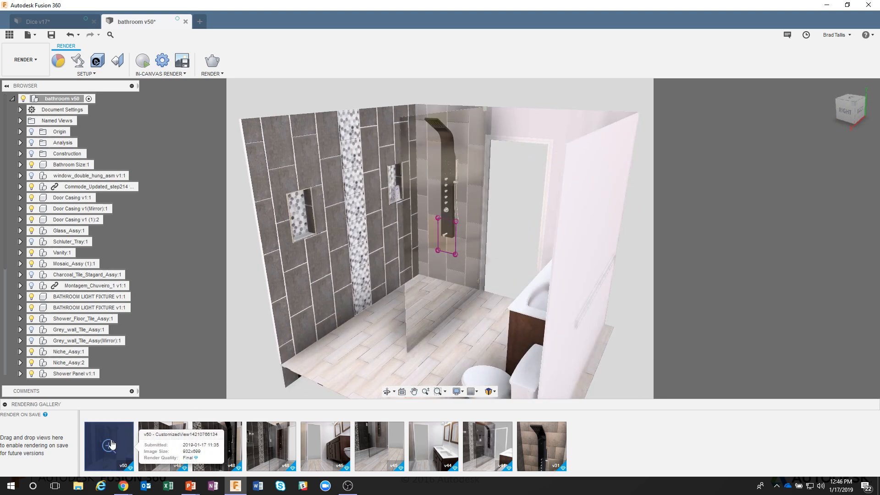
Open the v50 render from the rendering gallery and enlarge the gallery window.
{"action": "left_click", "coordinate": [109, 446]}
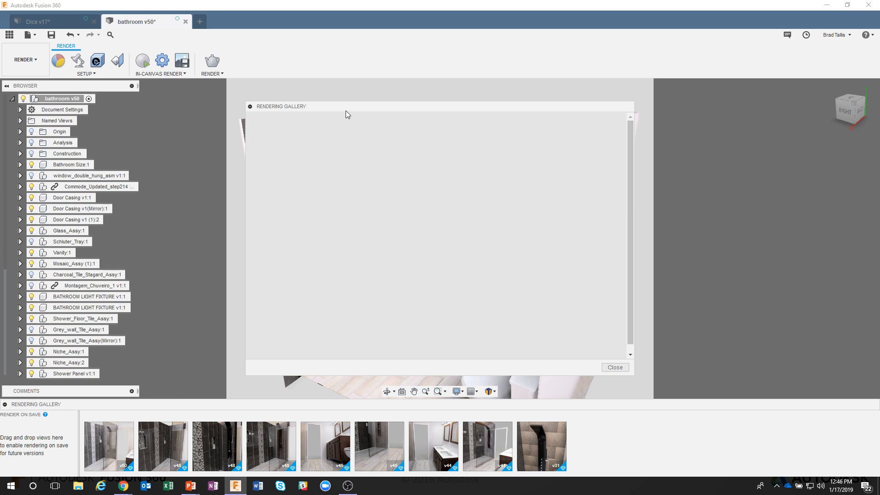
{"action": "left_click_drag", "start_coordinate": [346, 112], "coordinate": [328, 44]}
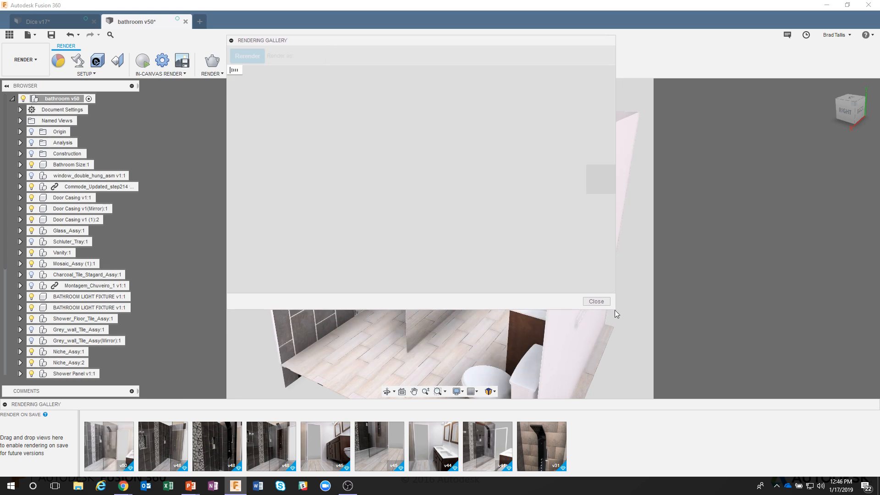
{"action": "left_click_drag", "start_coordinate": [614, 309], "coordinate": [732, 419]}
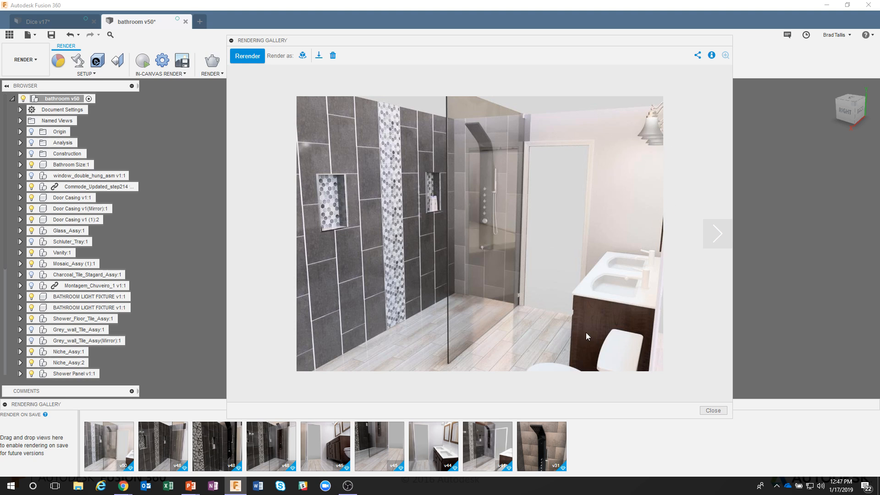
Browse through the bathroom renders in the gallery, close it, and return to the Dice design.
{"action": "left_click", "coordinate": [437, 446]}
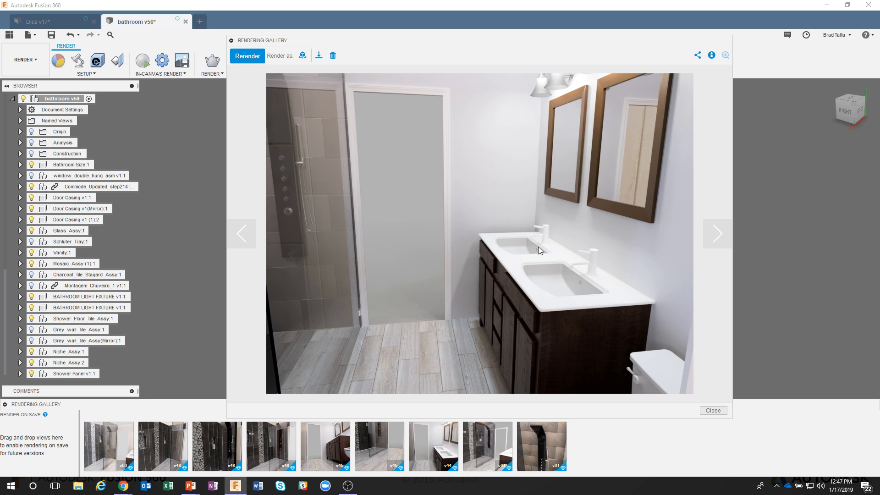
{"action": "left_click", "coordinate": [709, 238]}
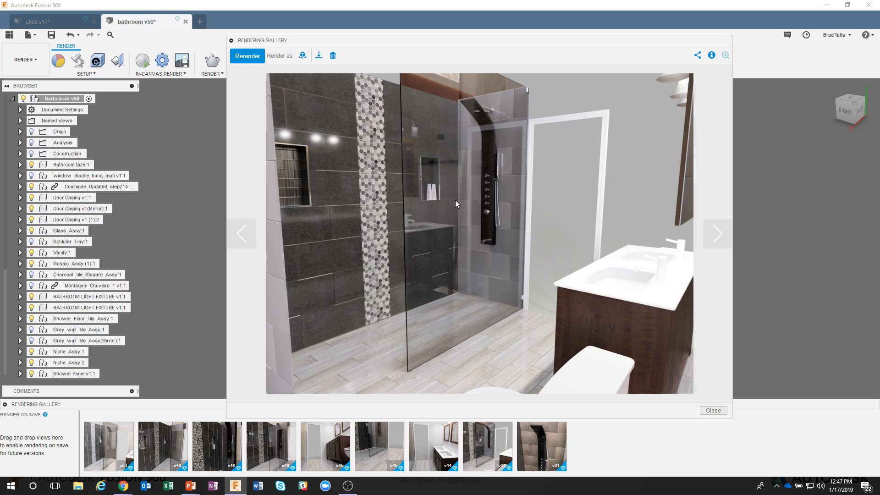
{"action": "left_click", "coordinate": [709, 234]}
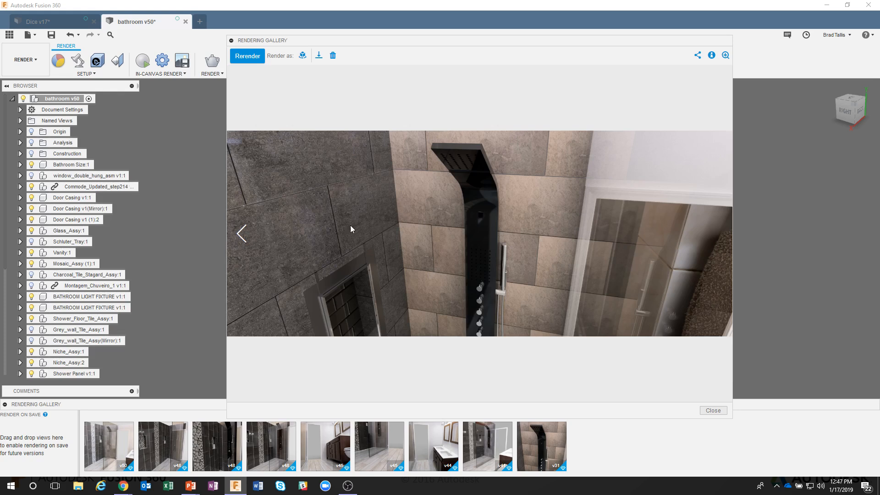
{"action": "left_click", "coordinate": [243, 238]}
{"action": "left_click", "coordinate": [720, 233]}
{"action": "left_click", "coordinate": [252, 241]}
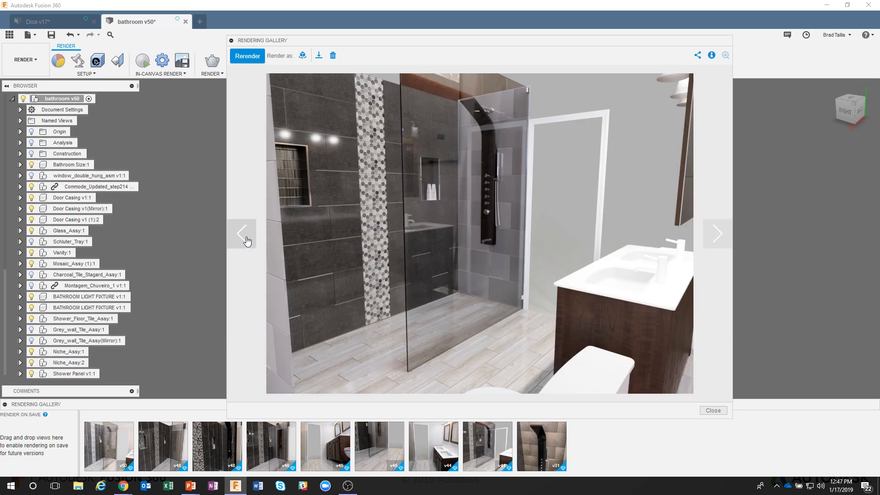
{"action": "left_click", "coordinate": [248, 241]}
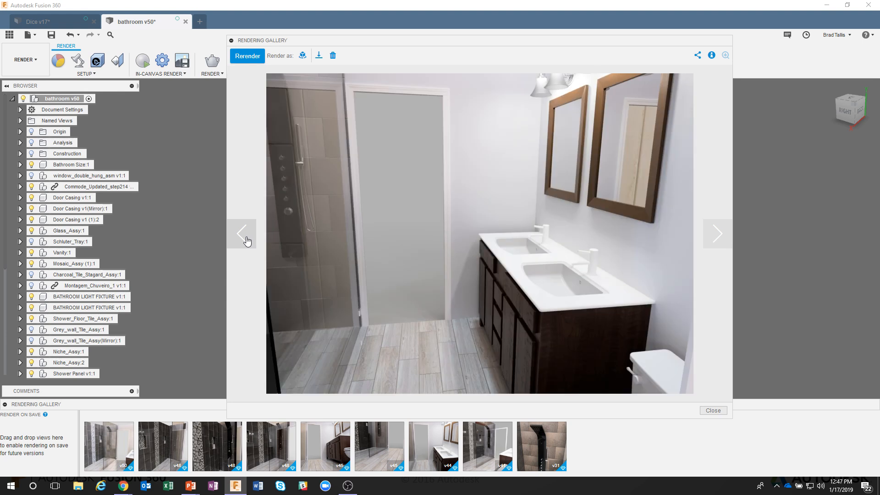
{"action": "left_click", "coordinate": [247, 241]}
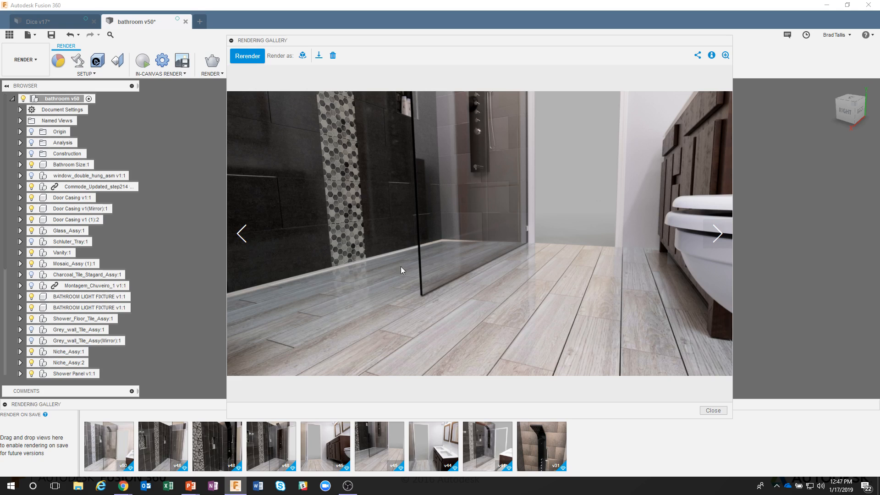
{"action": "left_click", "coordinate": [244, 238]}
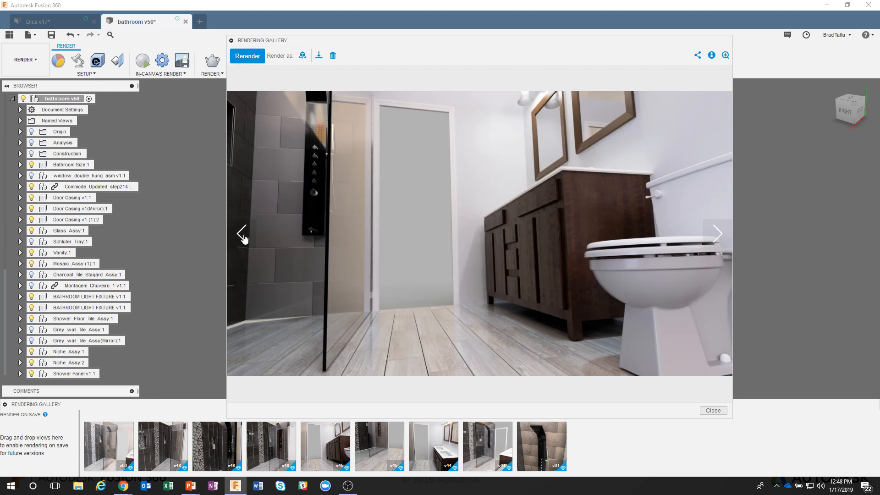
{"action": "left_click", "coordinate": [242, 233]}
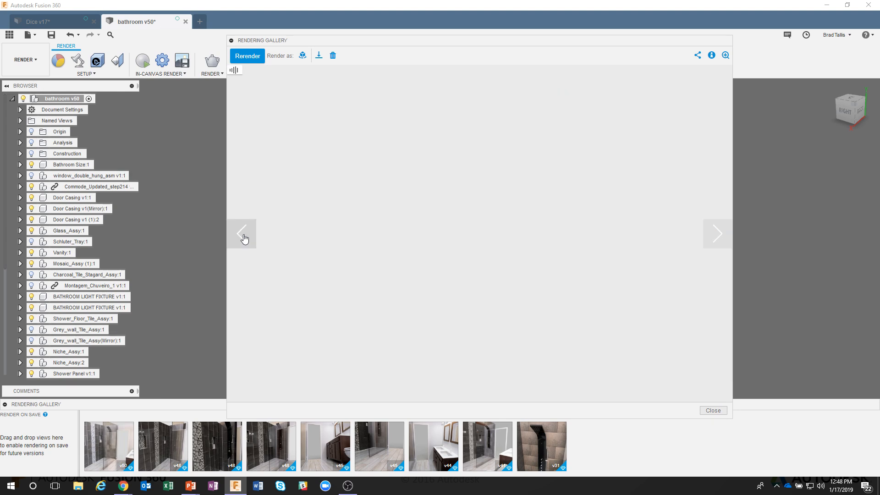
{"action": "left_click", "coordinate": [243, 235]}
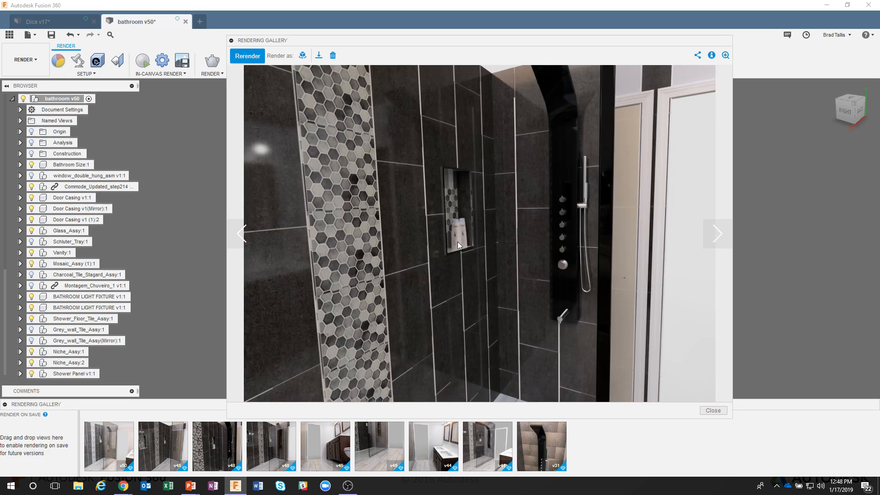
{"action": "left_click", "coordinate": [243, 236]}
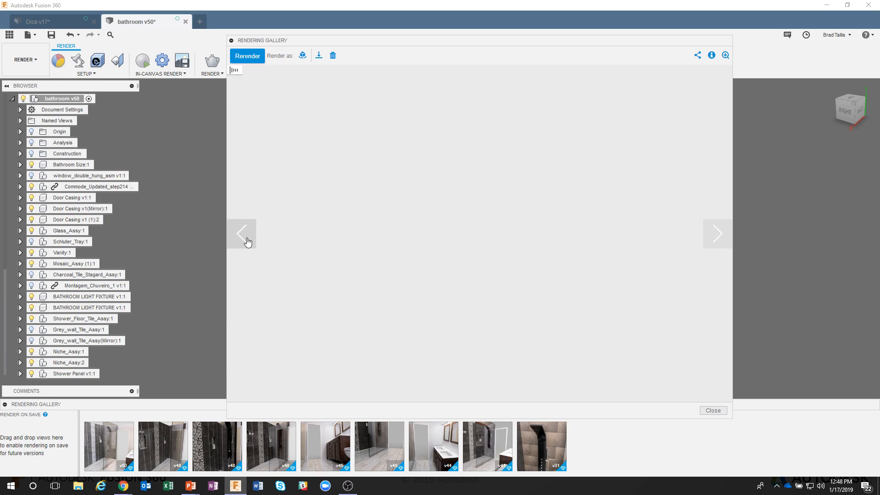
{"action": "left_click", "coordinate": [244, 238]}
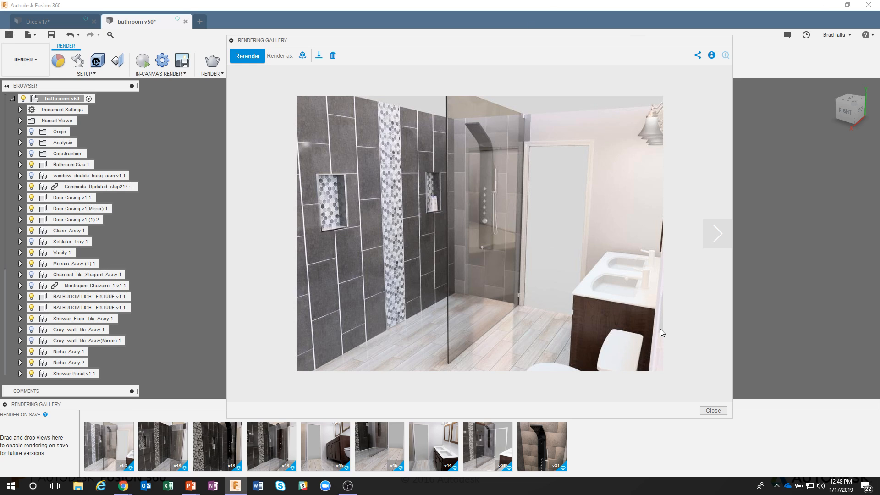
{"action": "left_click", "coordinate": [713, 410]}
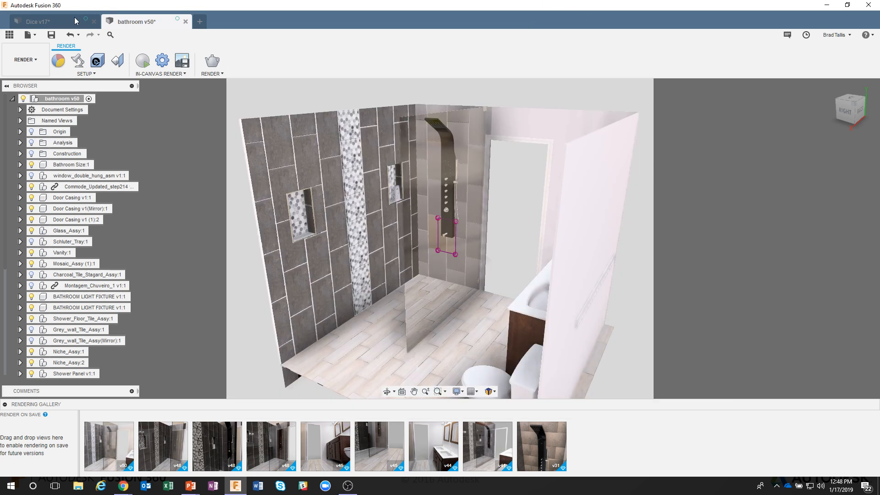
{"action": "left_click", "coordinate": [55, 21]}
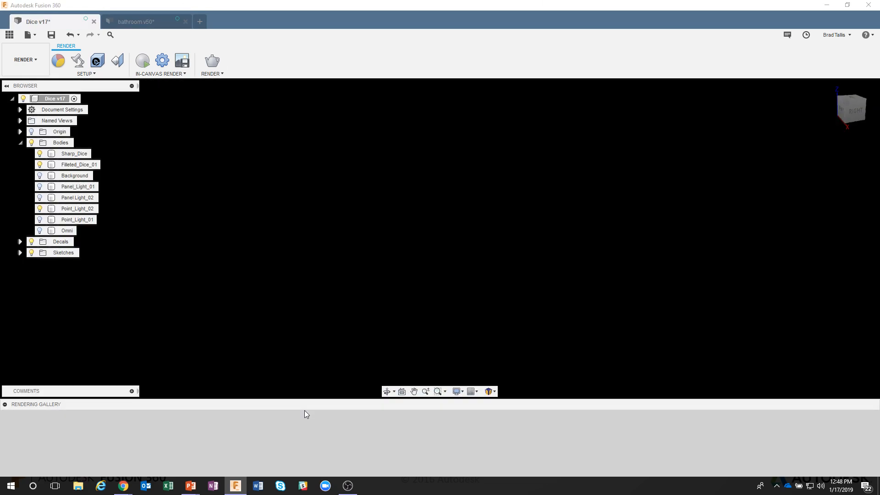
{"action": "key", "text": "alt+Tab"}
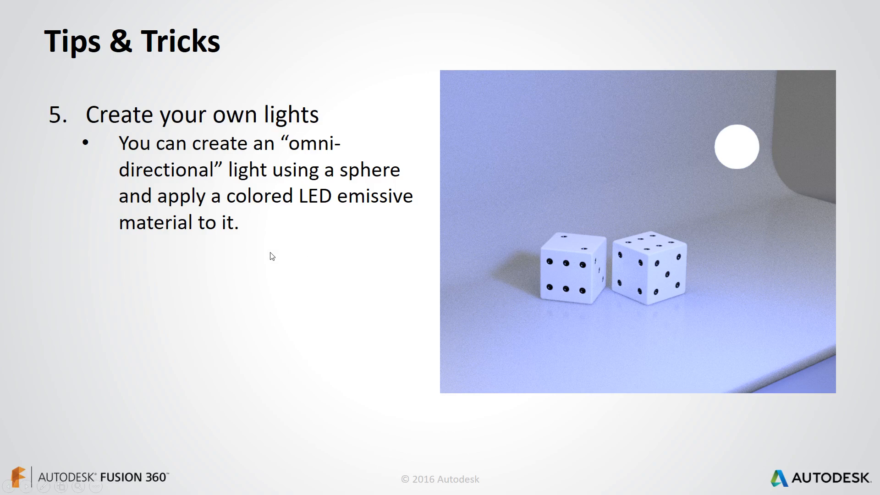
{"action": "left_click", "coordinate": [287, 260]}
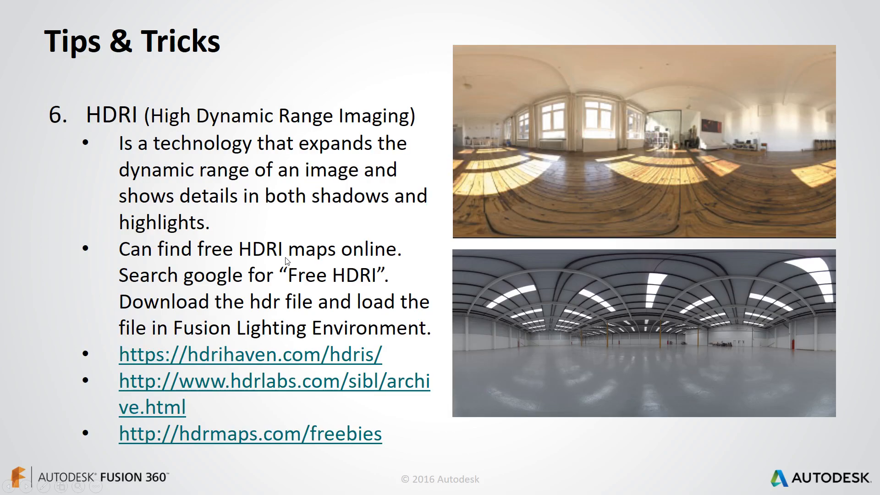
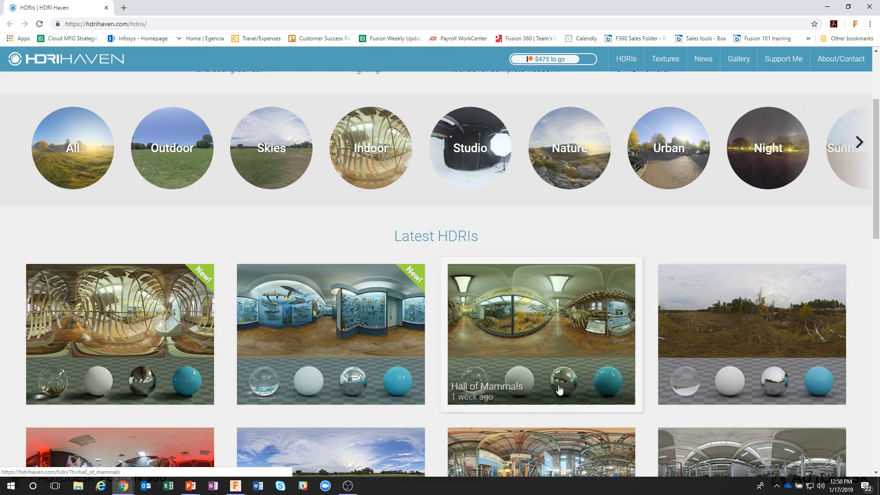
Browse the latest HDRIs on HDRI Haven, open the Indoor category and look through its HDRIs to open Lythwood Room.
{"action": "scroll", "coordinate": [515, 361], "scroll_direction": "down", "scroll_amount": 3}
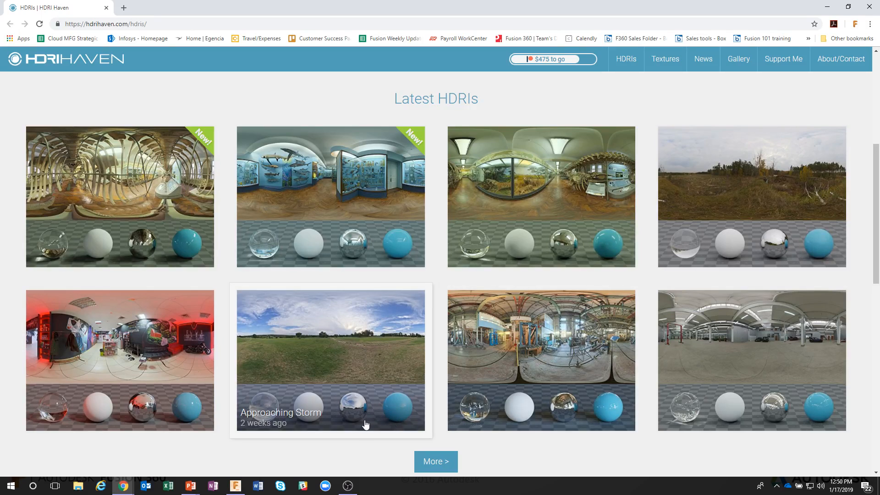
{"action": "scroll", "coordinate": [403, 397], "scroll_direction": "up", "scroll_amount": 4}
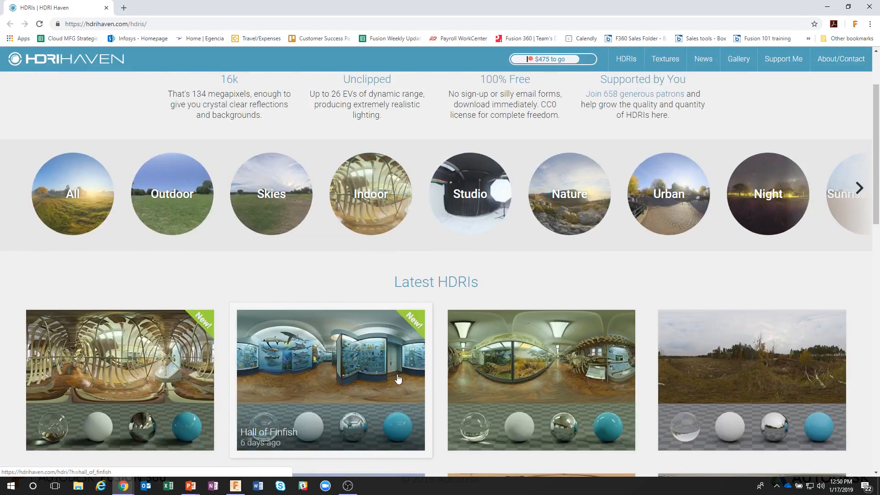
{"action": "scroll", "coordinate": [411, 339], "scroll_direction": "up", "scroll_amount": 1}
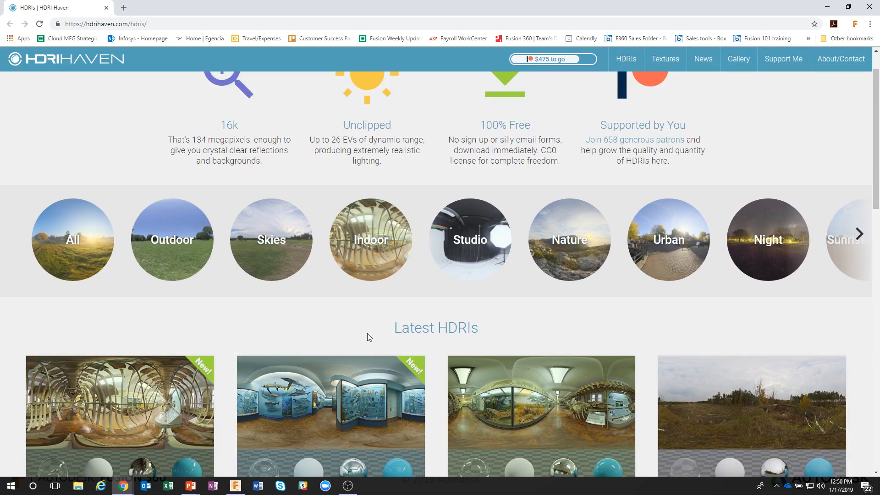
{"action": "left_click", "coordinate": [380, 243]}
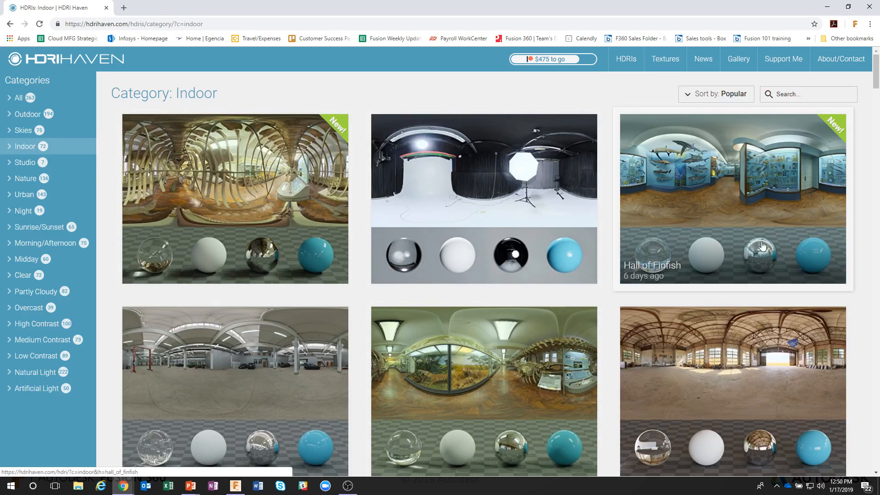
{"action": "scroll", "coordinate": [684, 314], "scroll_direction": "down", "scroll_amount": 8}
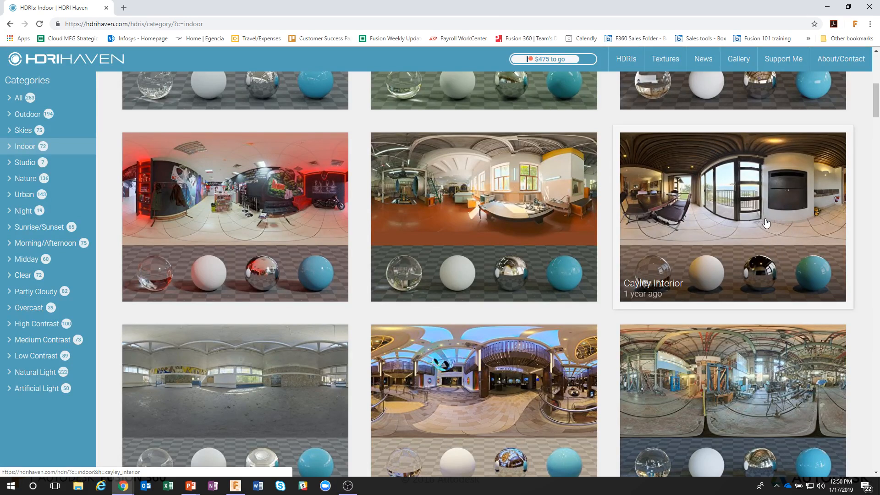
{"action": "scroll", "coordinate": [641, 274], "scroll_direction": "down", "scroll_amount": 6}
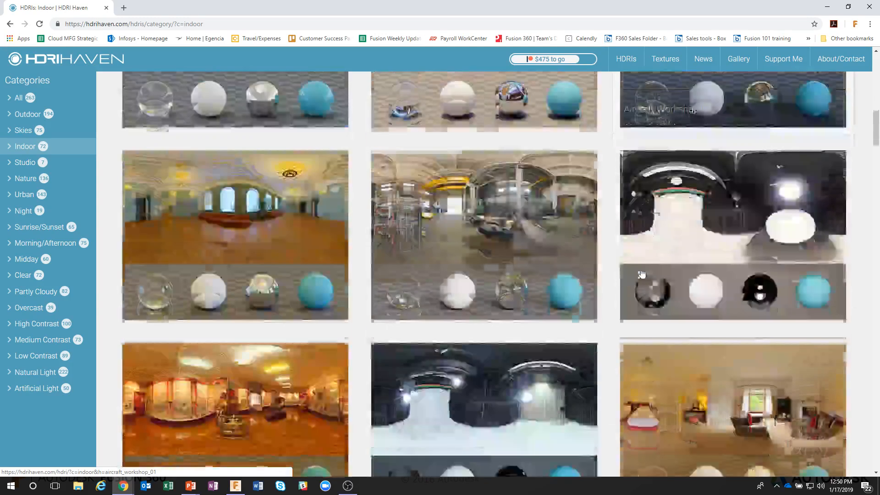
{"action": "scroll", "coordinate": [625, 264], "scroll_direction": "down", "scroll_amount": 5}
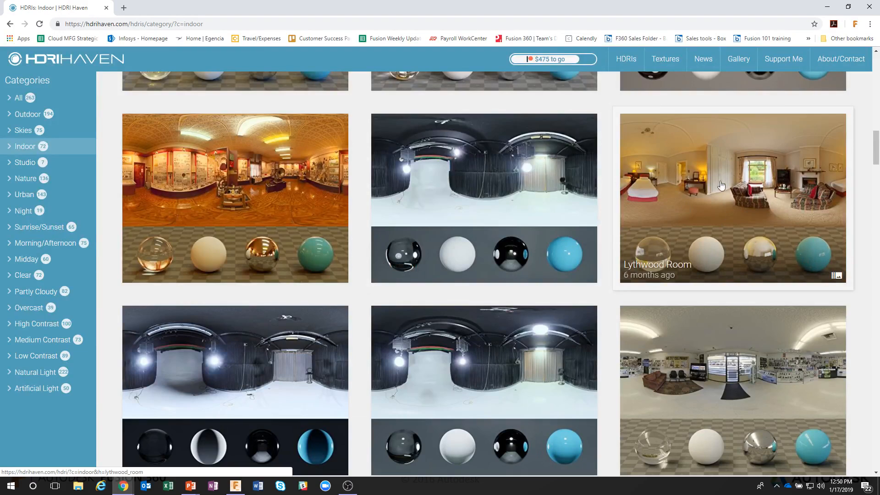
{"action": "scroll", "coordinate": [721, 185], "scroll_direction": "down", "scroll_amount": 7}
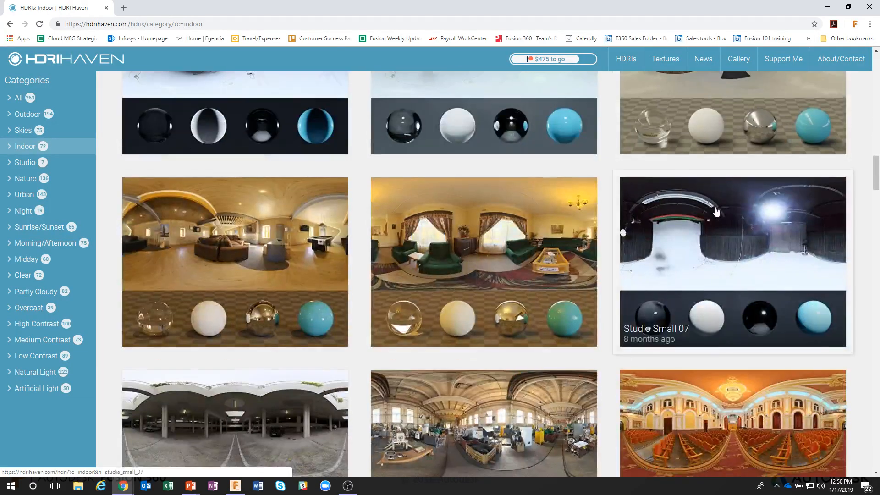
{"action": "scroll", "coordinate": [715, 211], "scroll_direction": "down", "scroll_amount": 3}
{"action": "scroll", "coordinate": [708, 206], "scroll_direction": "down", "scroll_amount": 3}
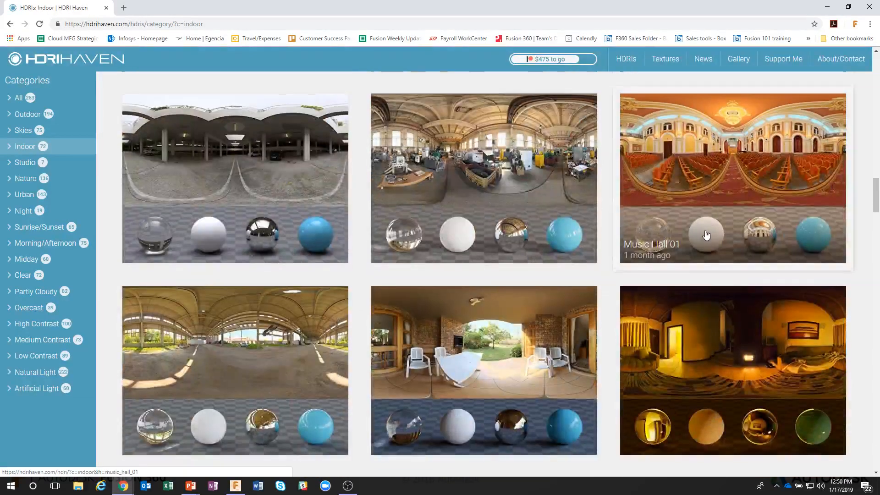
{"action": "scroll", "coordinate": [707, 235], "scroll_direction": "up", "scroll_amount": 6}
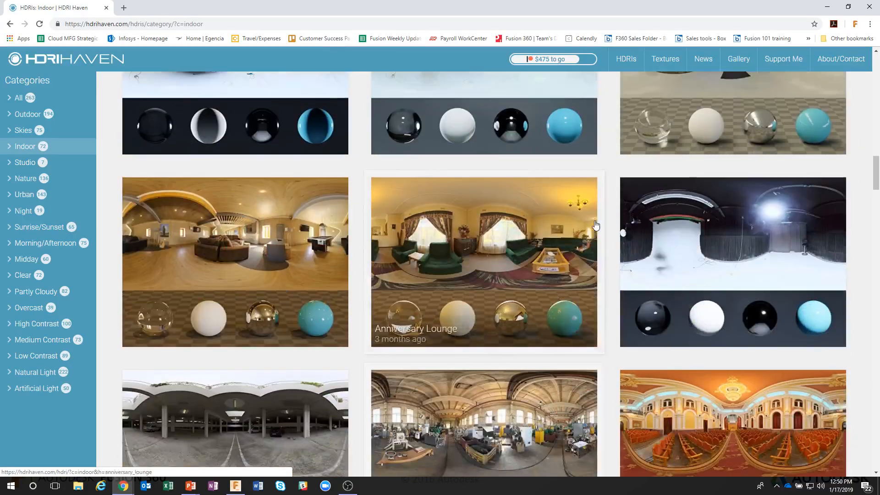
{"action": "scroll", "coordinate": [595, 225], "scroll_direction": "up", "scroll_amount": 7}
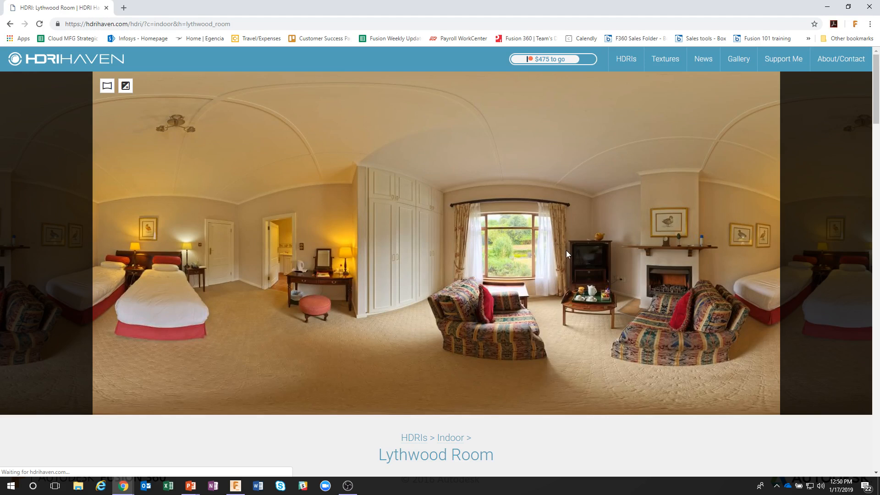
Download the Lythwood Room HDRI at 4k resolution.
{"action": "scroll", "coordinate": [469, 372], "scroll_direction": "down", "scroll_amount": 5}
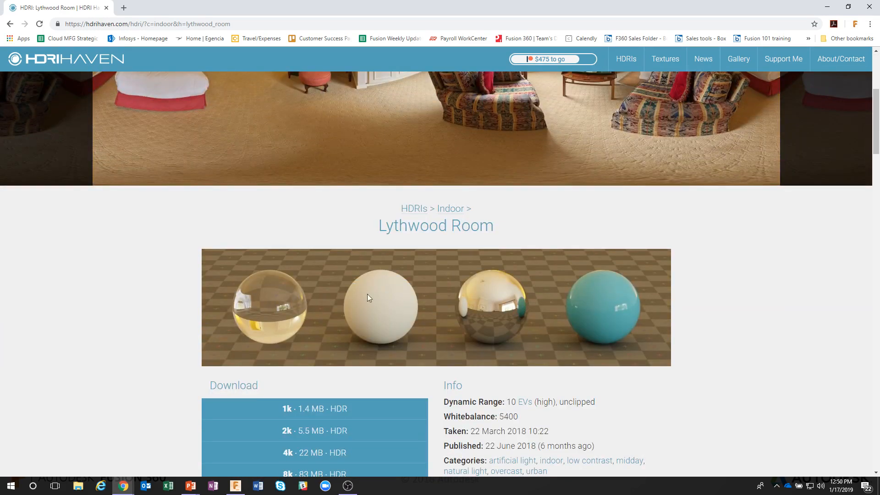
{"action": "scroll", "coordinate": [553, 365], "scroll_direction": "down", "scroll_amount": 3}
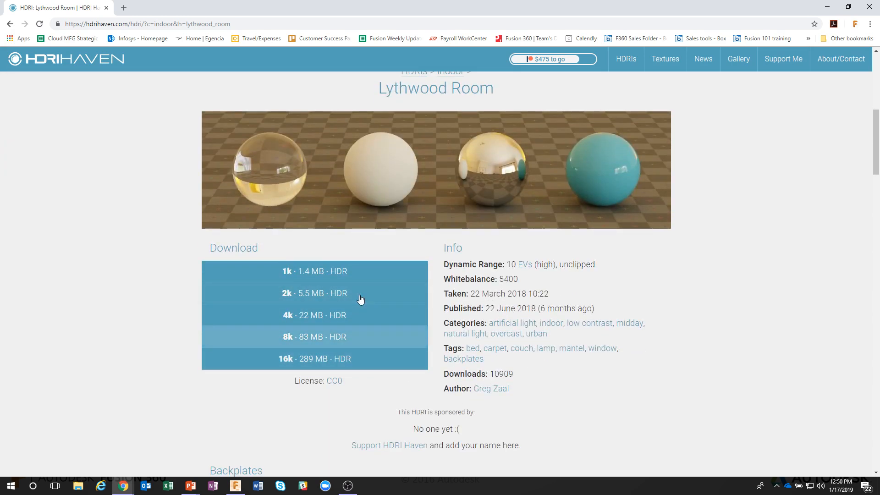
{"action": "left_click", "coordinate": [324, 316]}
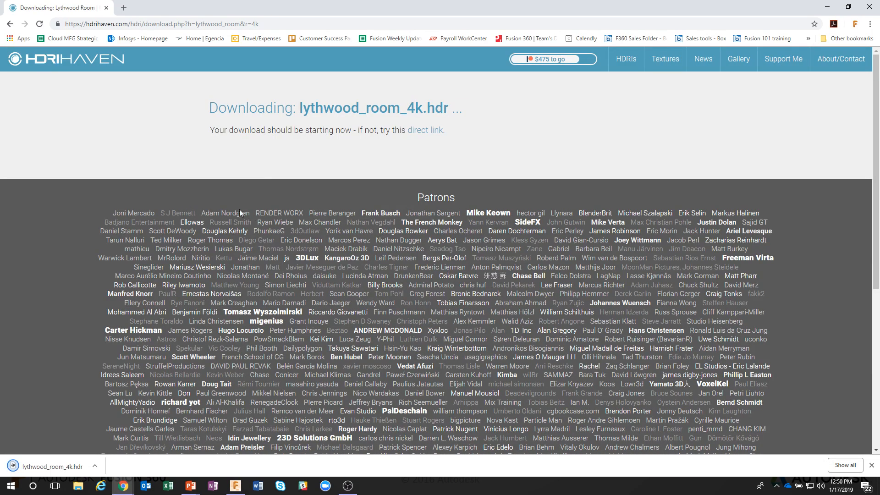
Switch from the browser back to Fusion 360 with the Dice design.
{"action": "left_click", "coordinate": [828, 7]}
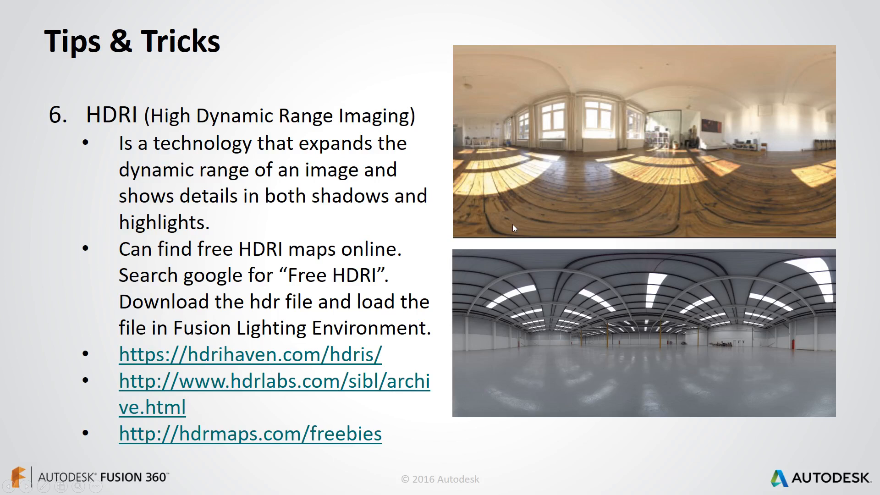
{"action": "key", "text": "alt+Tab"}
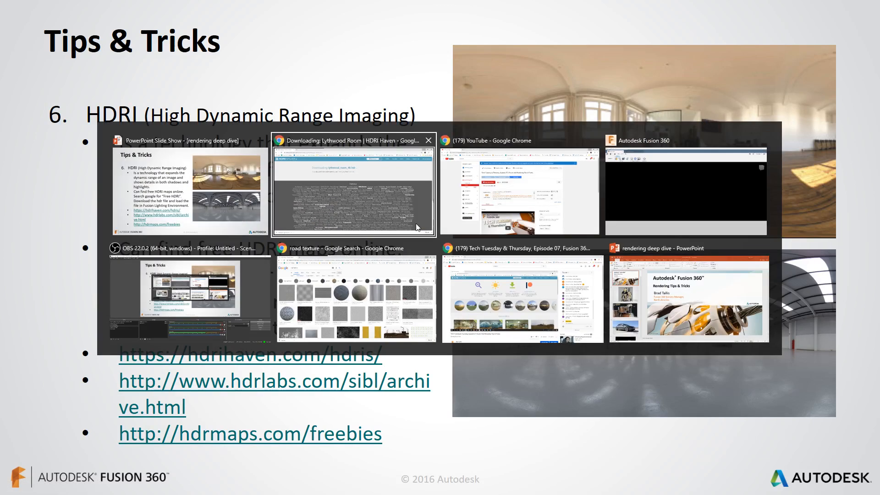
{"action": "key", "text": "Tab"}
{"action": "key", "text": "Tab"}
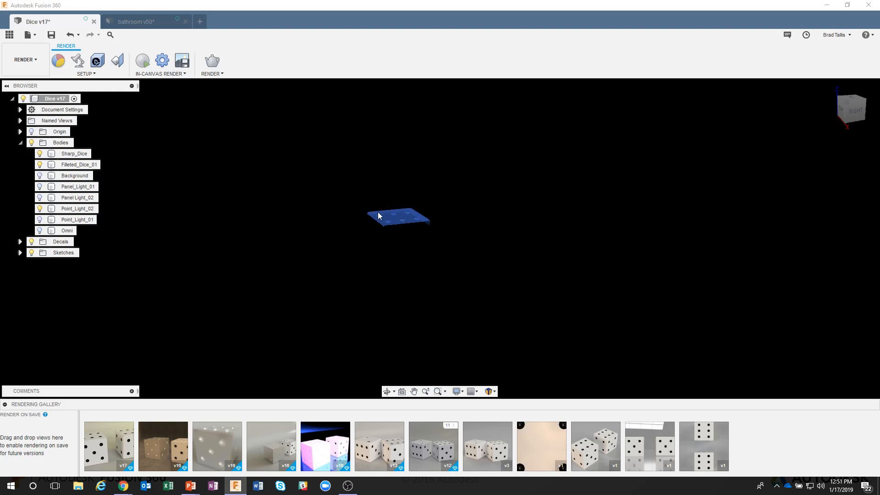
Open Scene Settings, raise the environment brightness to about 2319 lx and hide Point_Light_02.
{"action": "left_click", "coordinate": [78, 60]}
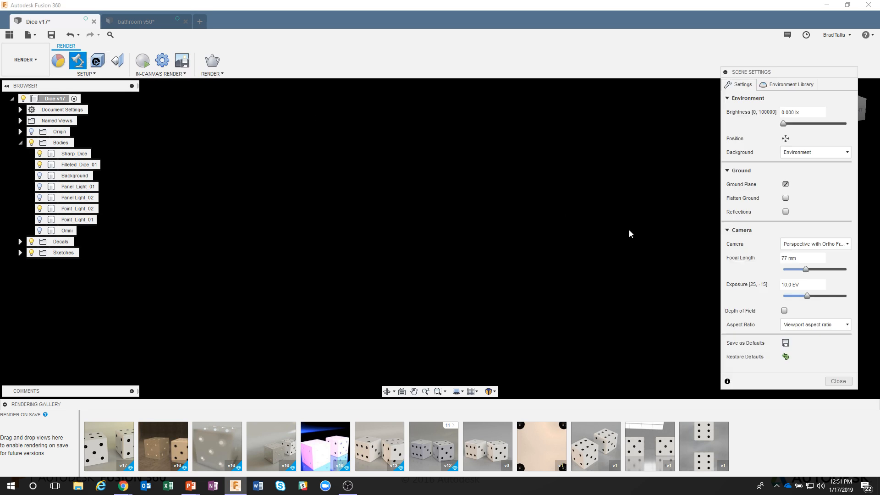
{"action": "left_click_drag", "start_coordinate": [787, 127], "coordinate": [792, 124]}
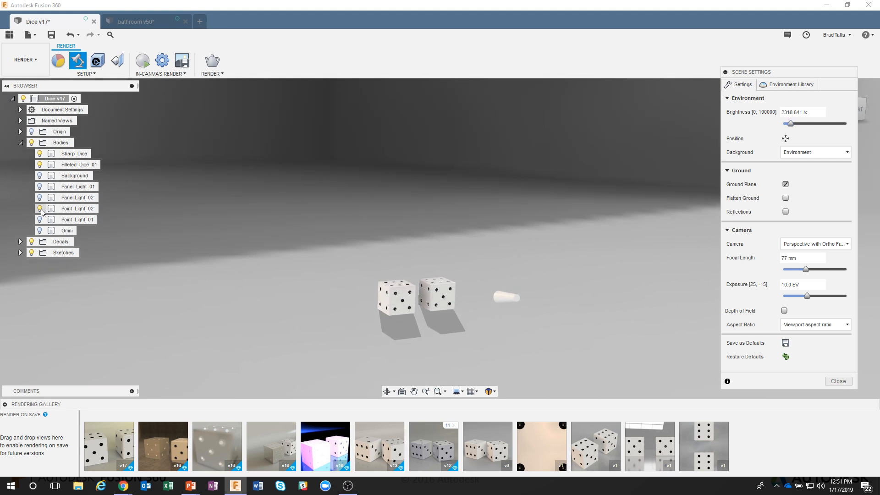
{"action": "left_click", "coordinate": [40, 209]}
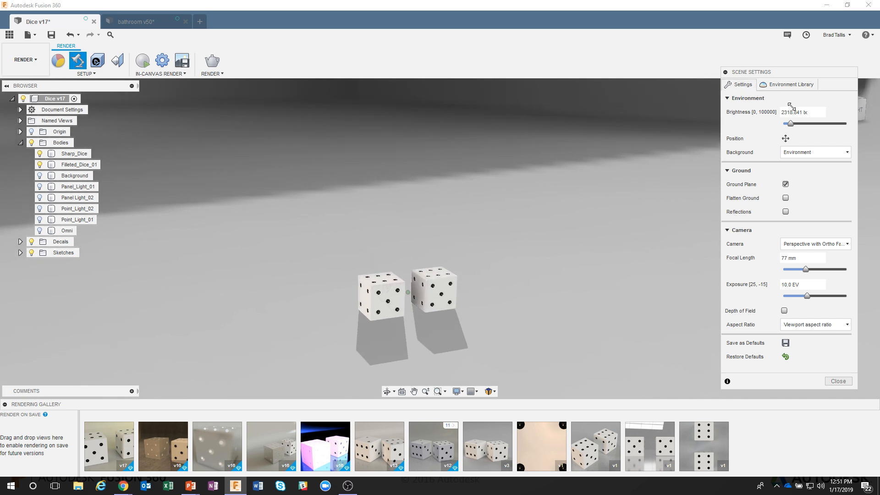
Apply the Rim Highlights environment from the Fusion 360 library to the scene.
{"action": "left_click", "coordinate": [766, 88]}
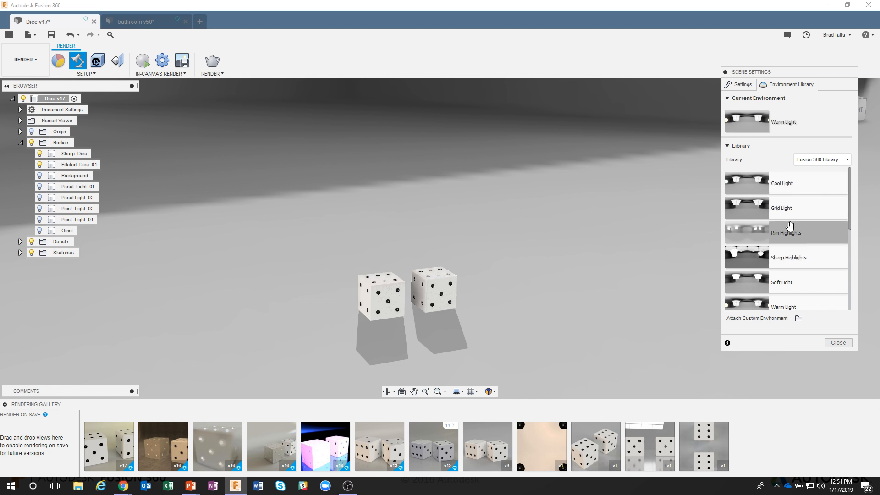
{"action": "left_click_drag", "start_coordinate": [786, 230], "coordinate": [575, 211]}
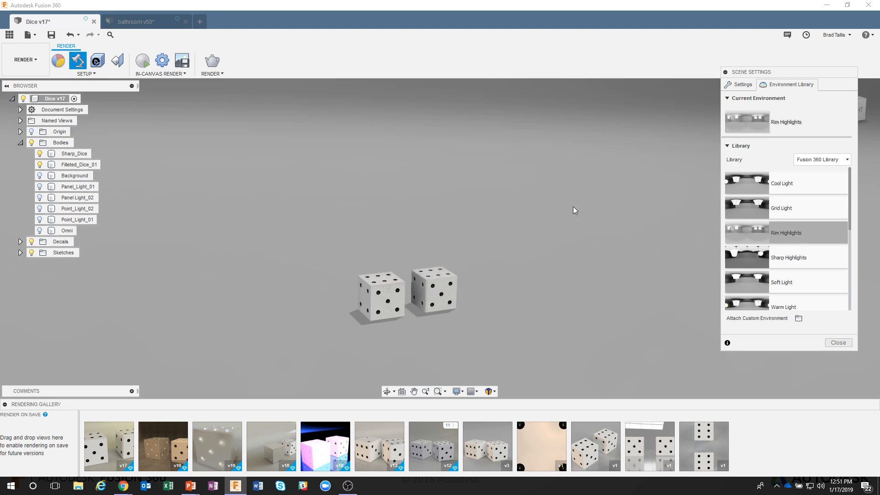
{"action": "middle_click_drag", "start_coordinate": [575, 226], "coordinate": [513, 200], "text": "shift"}
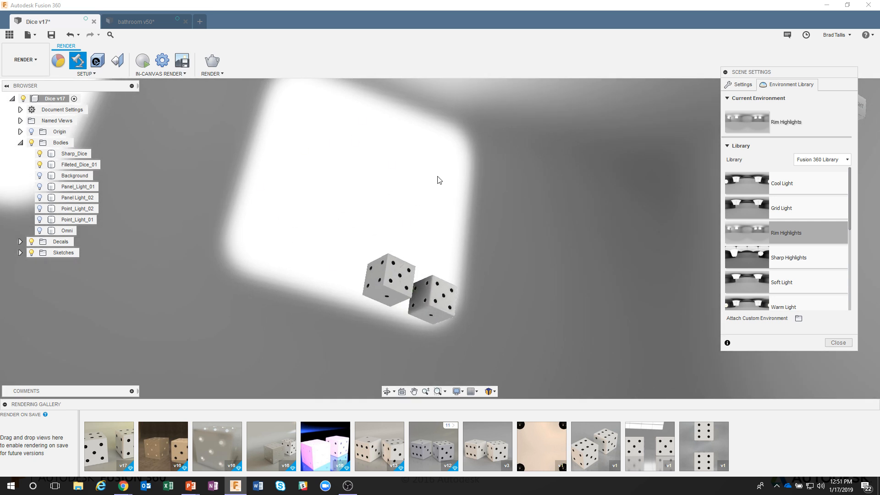
Apply the Sharp Highlights environment to the scene and zoom in on the dice.
{"action": "left_click_drag", "start_coordinate": [761, 252], "coordinate": [598, 216]}
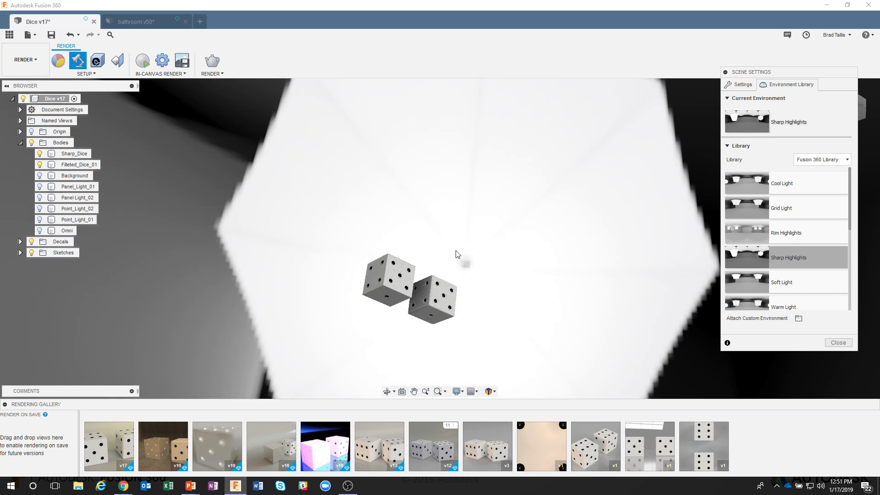
{"action": "middle_click_drag", "start_coordinate": [456, 254], "coordinate": [398, 287], "text": "shift"}
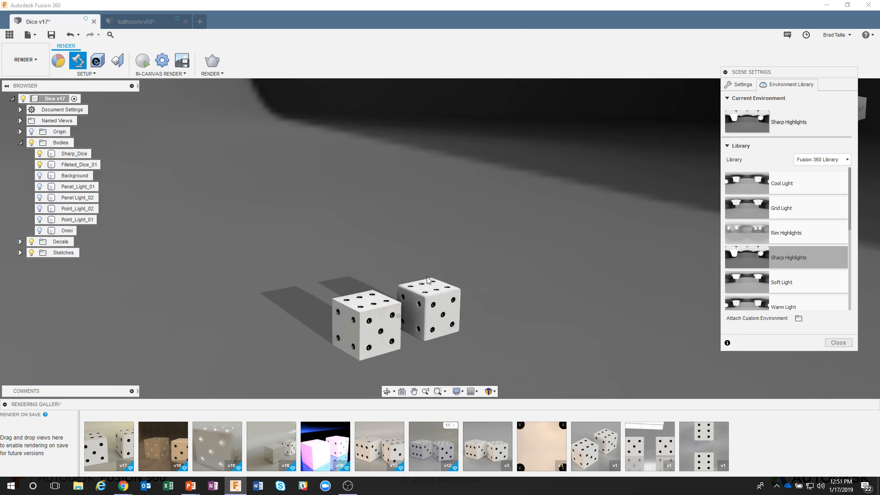
{"action": "scroll", "coordinate": [431, 305], "scroll_direction": "up", "scroll_amount": 2}
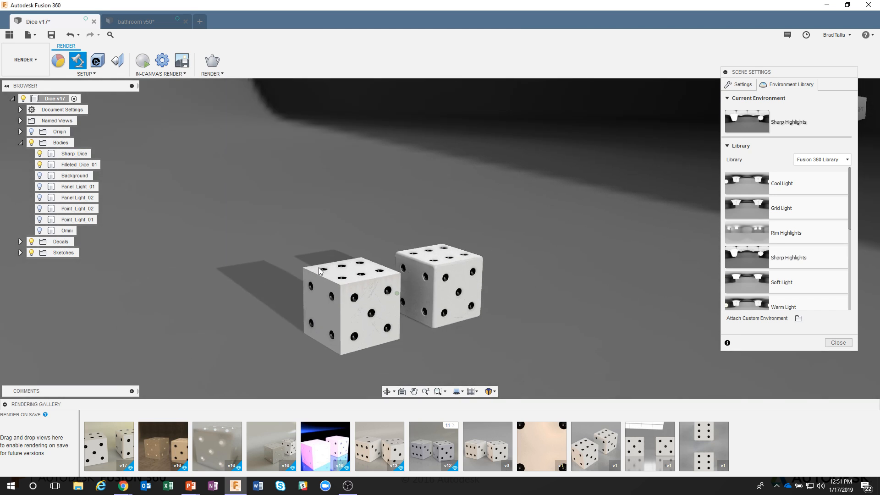
{"action": "scroll", "coordinate": [342, 288], "scroll_direction": "up", "scroll_amount": 3}
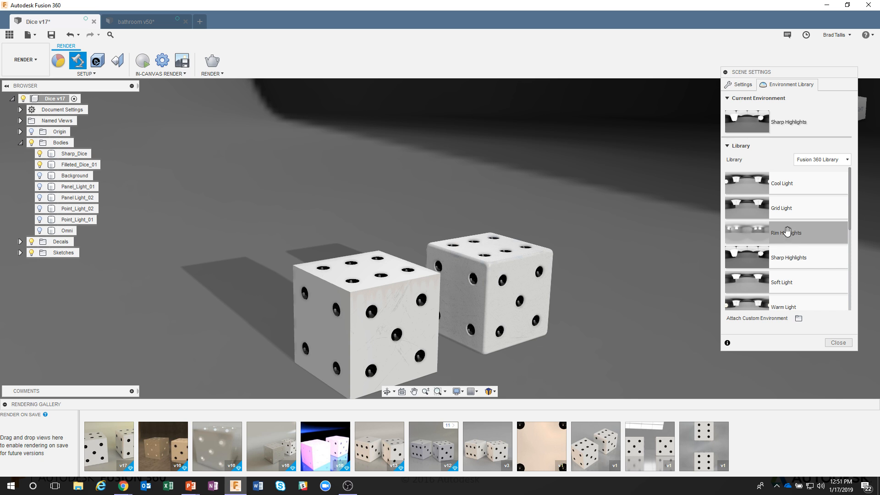
Switch the environment to Rim Highlights and then back to Sharp Highlights.
{"action": "left_click_drag", "start_coordinate": [787, 231], "coordinate": [633, 216]}
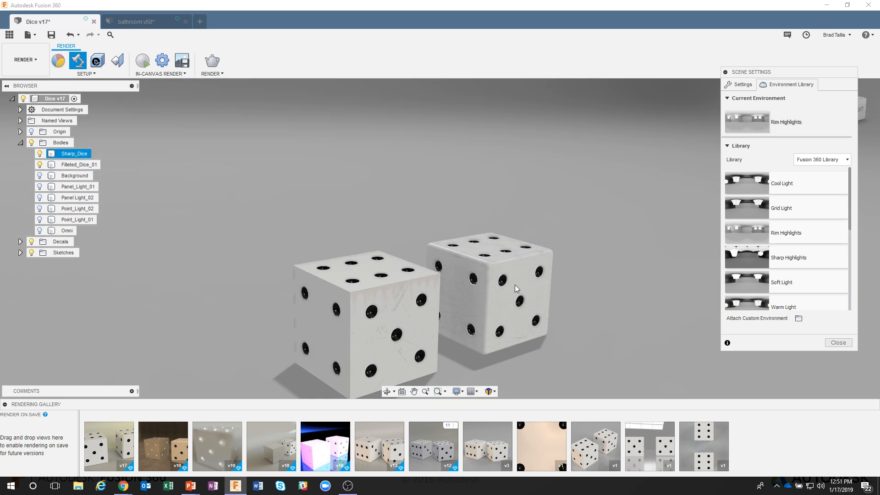
{"action": "left_click_drag", "start_coordinate": [775, 255], "coordinate": [610, 226]}
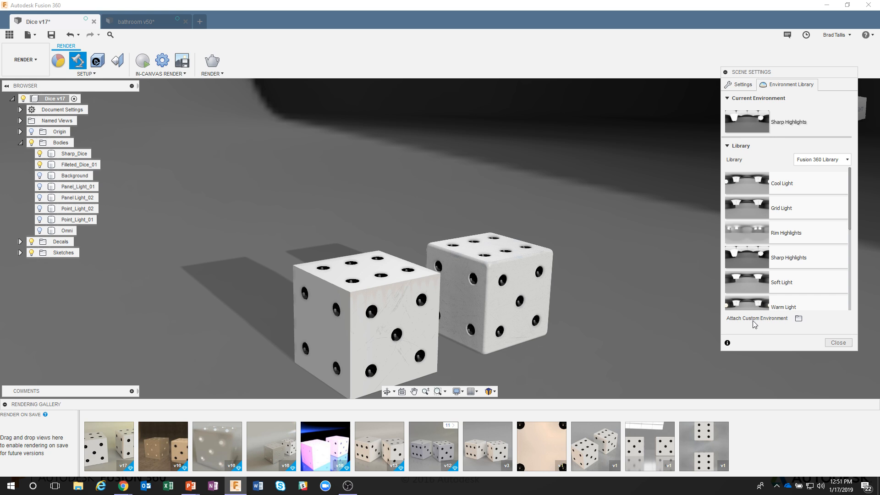
Attach the downloaded lythwood_room_4k HDR file as a custom environment.
{"action": "left_click", "coordinate": [798, 319]}
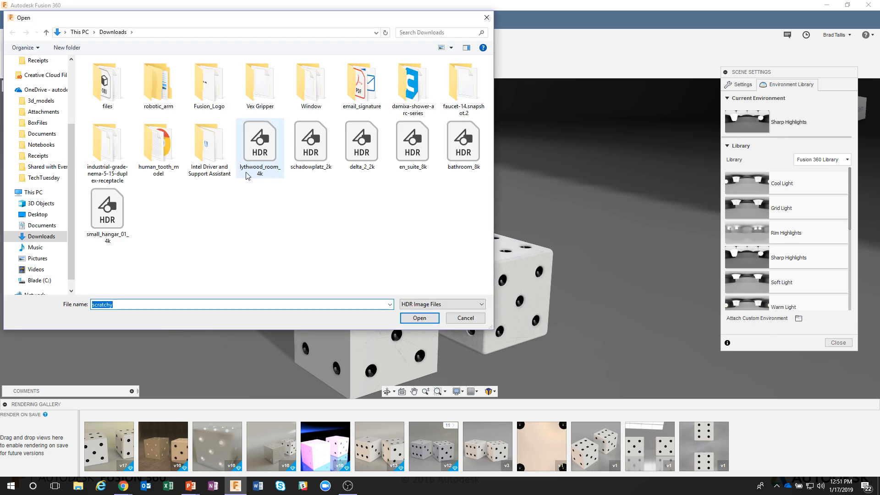
{"action": "left_click", "coordinate": [263, 166]}
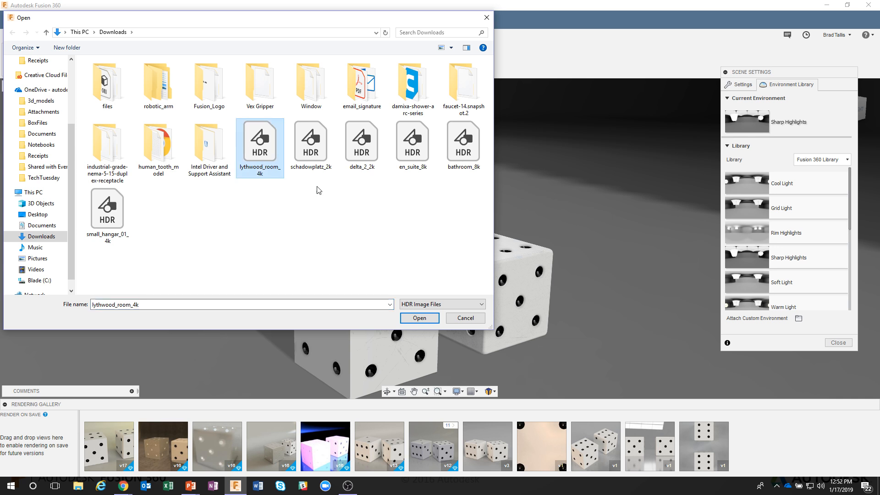
{"action": "left_click", "coordinate": [419, 318]}
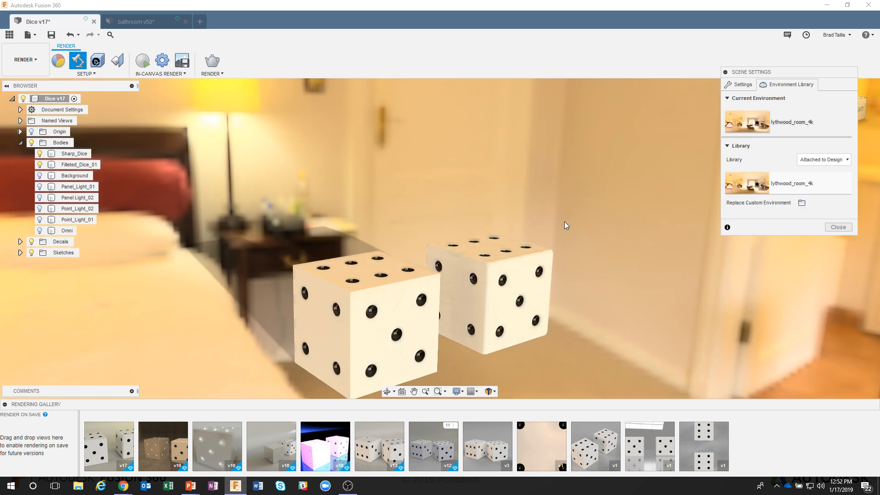
Orbit and zoom to inspect the dice in the new HDRI environment, then return to the environment settings.
{"action": "middle_click_drag", "start_coordinate": [550, 216], "coordinate": [467, 182], "text": "shift"}
{"action": "scroll", "coordinate": [570, 239], "scroll_direction": "up", "scroll_amount": 2}
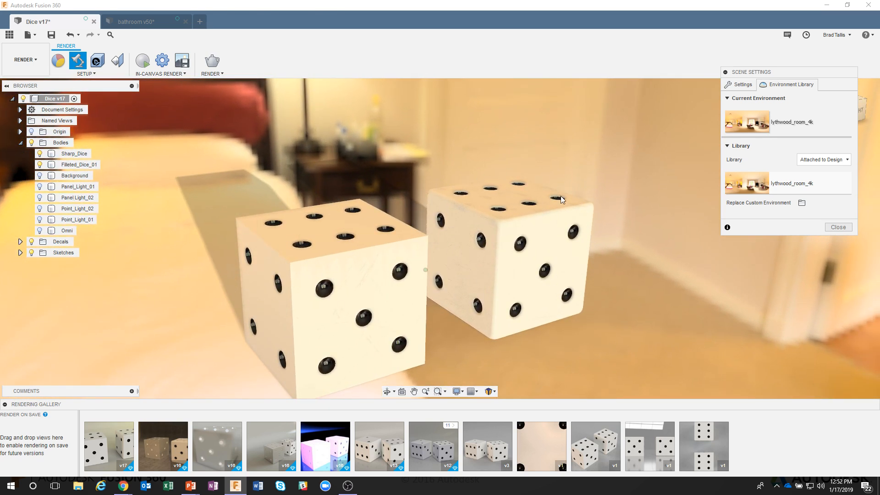
{"action": "middle_click_drag", "start_coordinate": [562, 200], "coordinate": [613, 178], "text": "shift"}
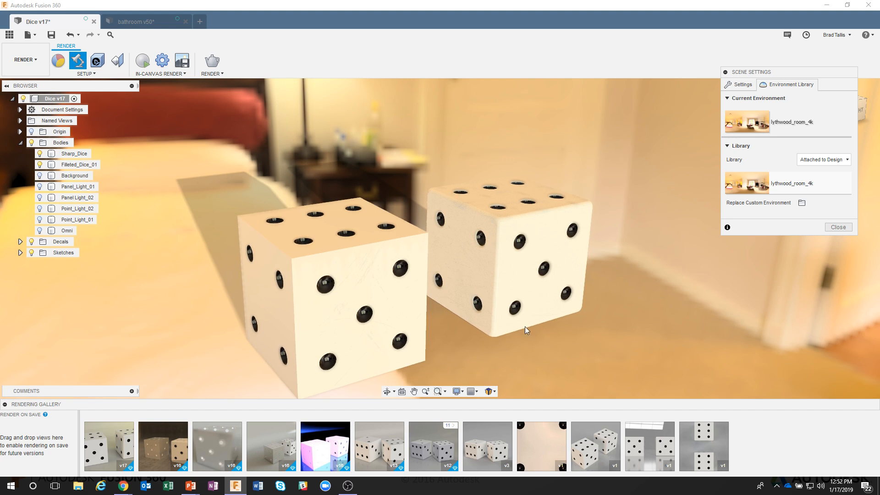
{"action": "middle_click_drag", "start_coordinate": [526, 330], "coordinate": [614, 220], "text": "shift"}
{"action": "left_click", "coordinate": [739, 84]}
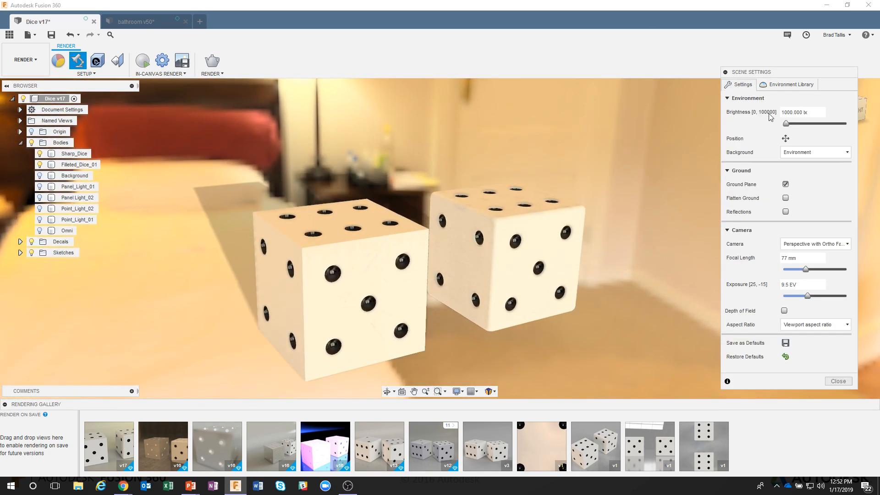
Set the scene background to Solid Color and orbit the view of the dice.
{"action": "left_click", "coordinate": [789, 152]}
{"action": "left_click", "coordinate": [800, 173]}
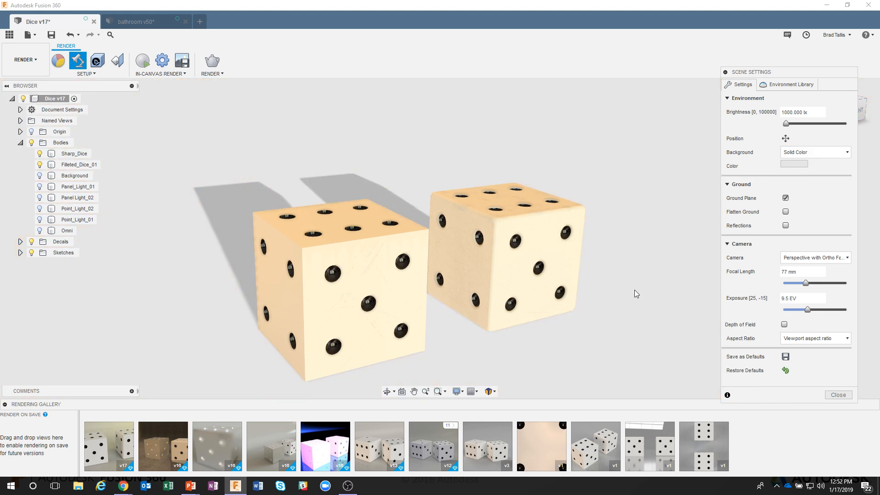
{"action": "middle_click_drag", "start_coordinate": [635, 290], "coordinate": [698, 203], "text": "shift"}
{"action": "left_click", "coordinate": [577, 161]}
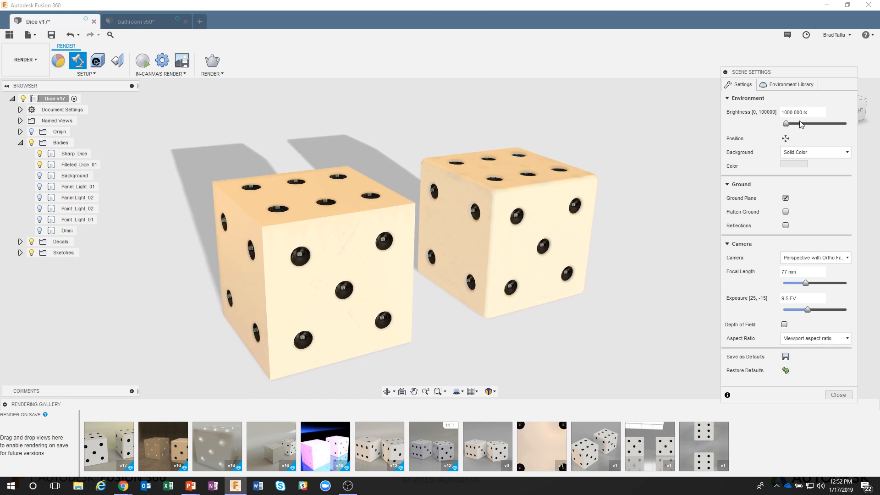
Replace the custom environment with the downloaded schadowplatz_2k HDR file.
{"action": "left_click", "coordinate": [781, 85]}
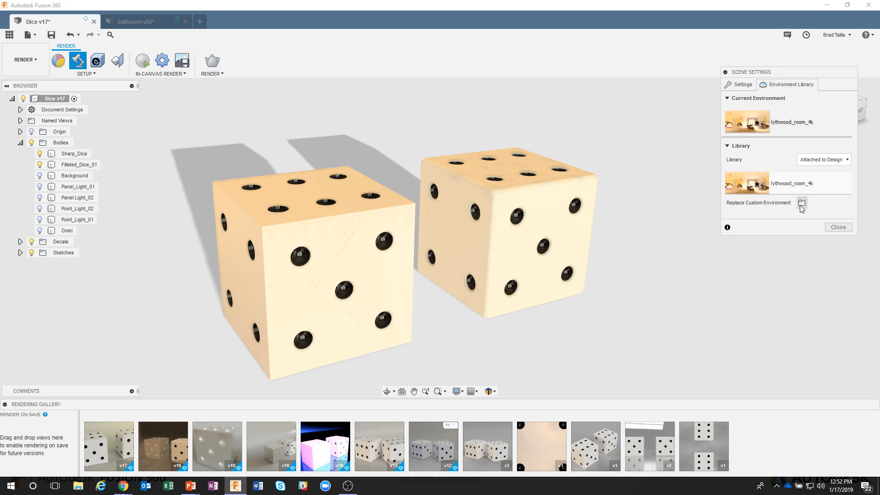
{"action": "left_click", "coordinate": [801, 203]}
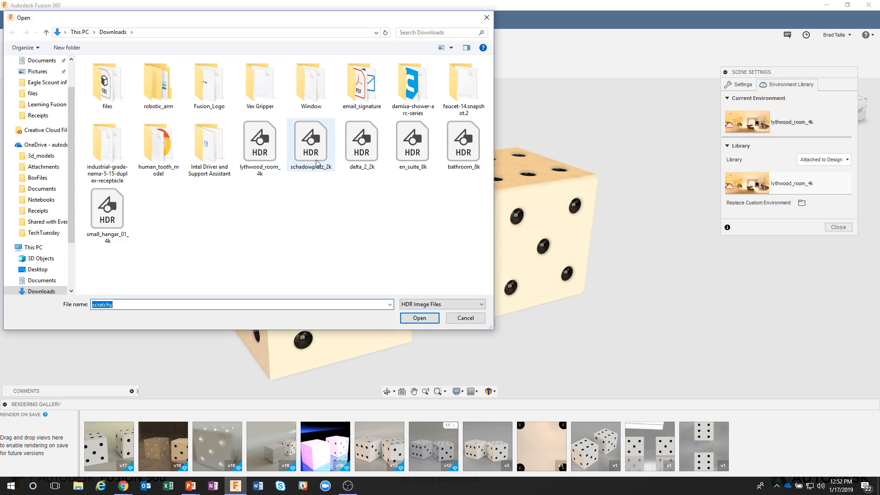
{"action": "left_click", "coordinate": [316, 163]}
{"action": "left_click", "coordinate": [419, 317]}
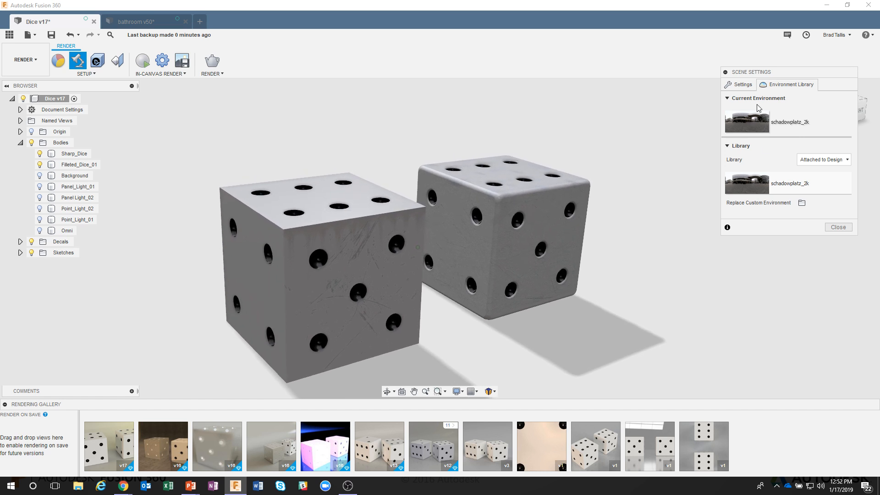
Set the background back to Environment, then switch to the HDRI tips slide in PowerPoint.
{"action": "left_click", "coordinate": [739, 84]}
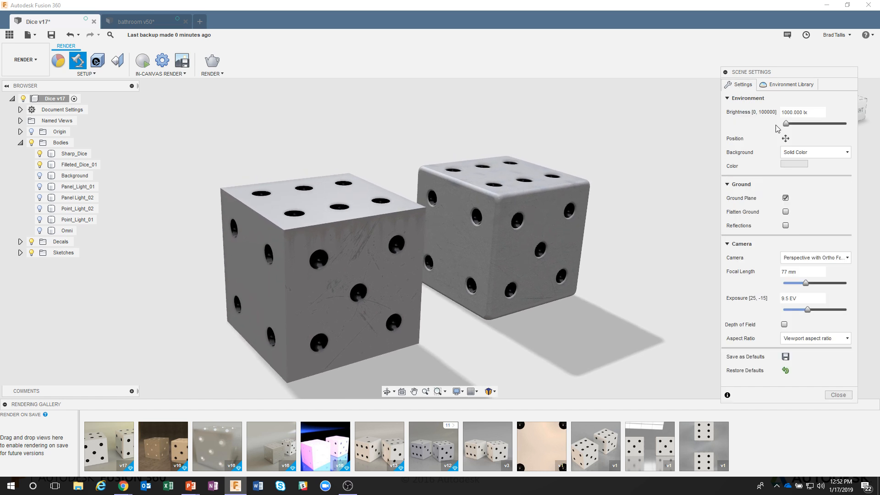
{"action": "left_click", "coordinate": [800, 152]}
{"action": "left_click", "coordinate": [799, 168]}
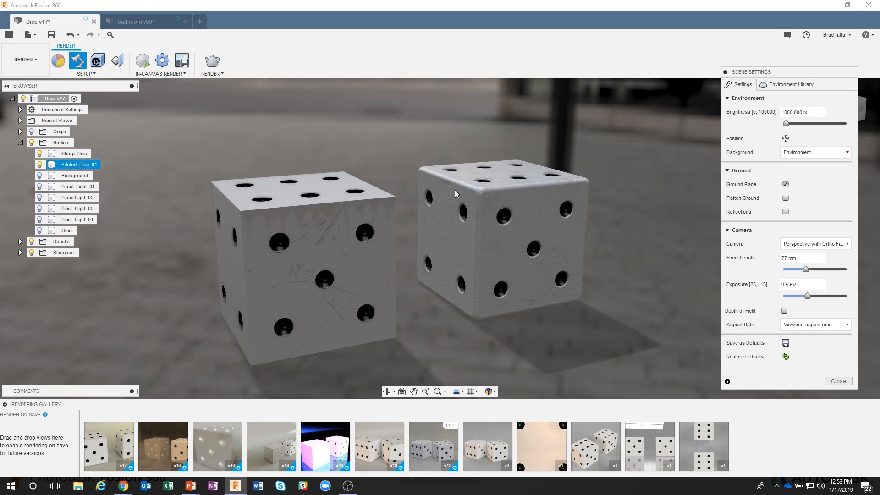
{"action": "key", "text": "alt+Tab"}
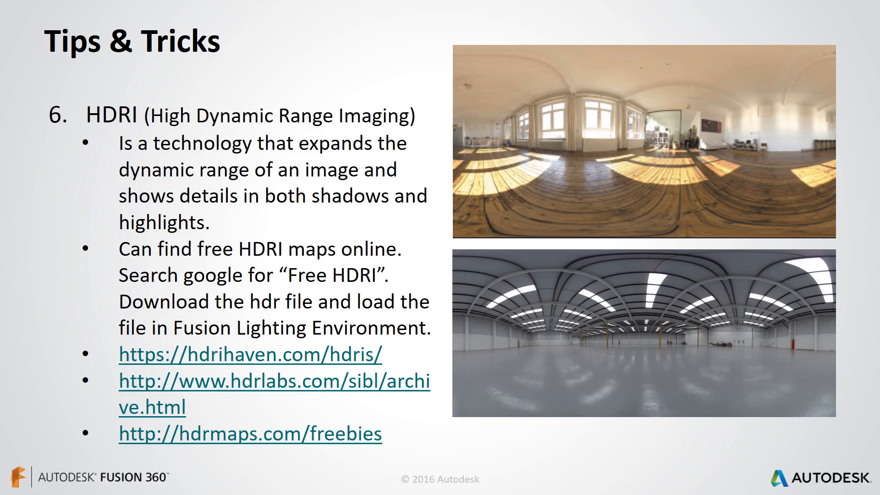